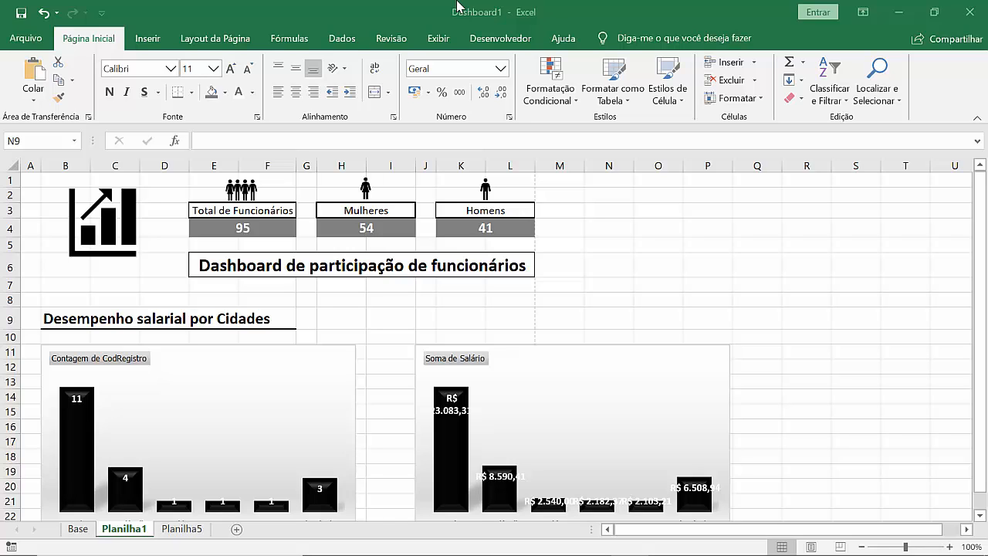
click(339, 316)
double_click(337, 316)
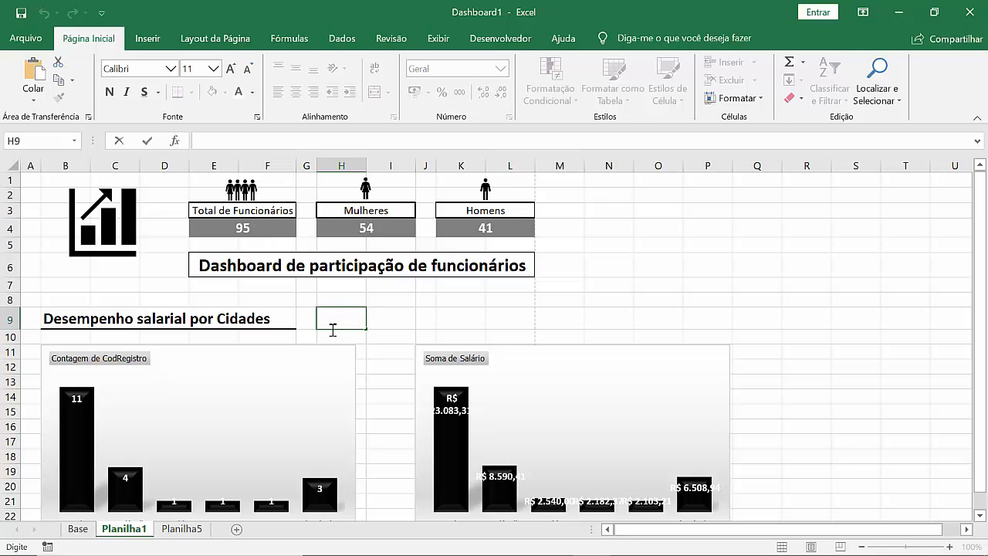
click(147, 38)
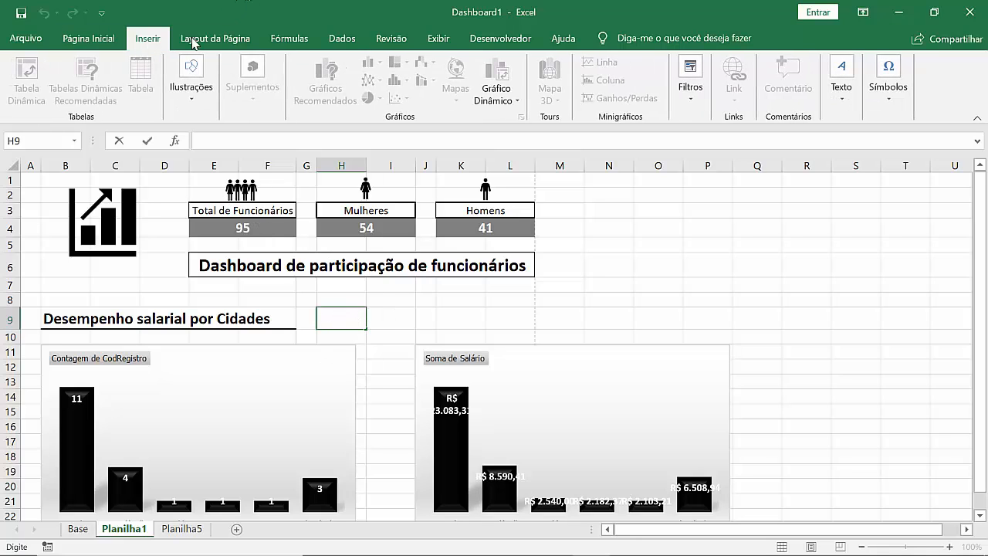
click(191, 99)
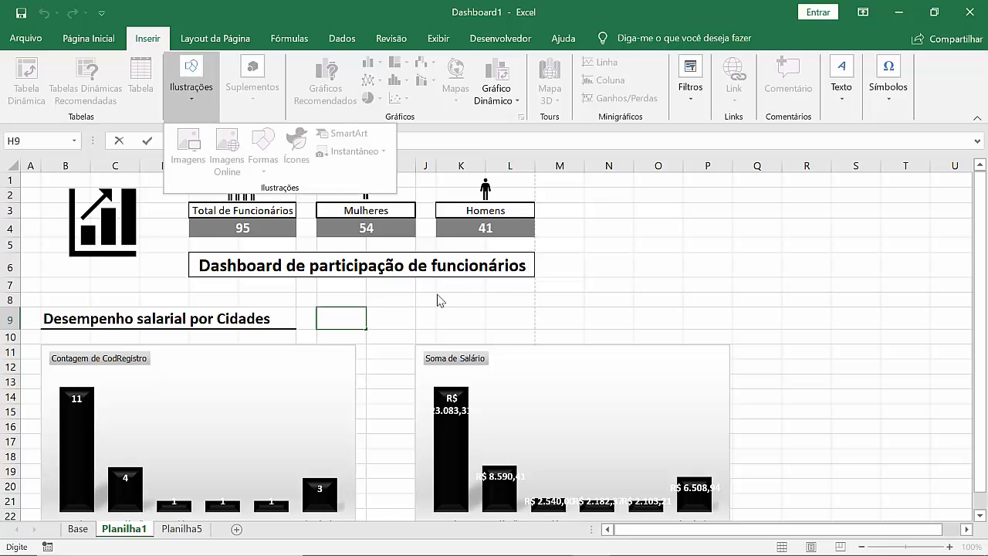
click(382, 341)
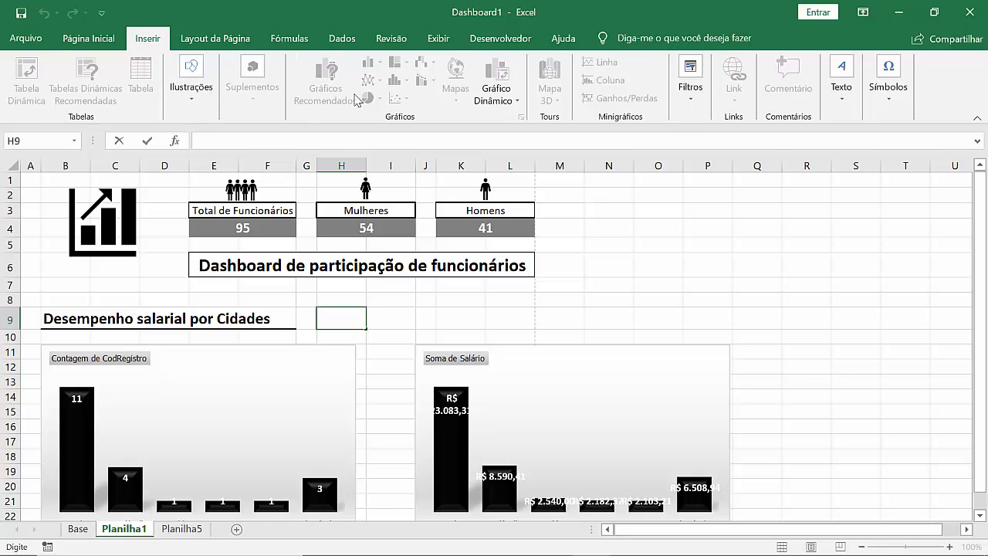
click(194, 100)
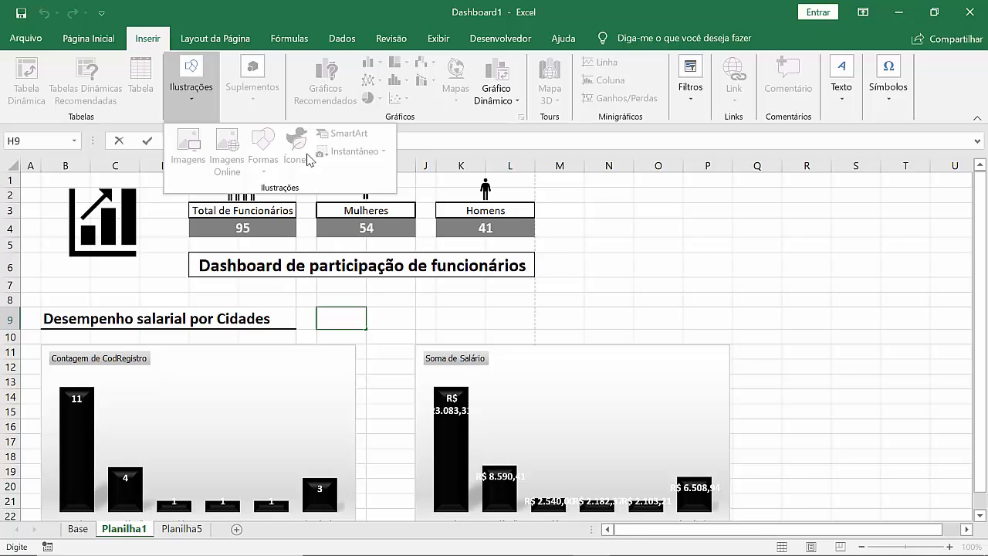
click(409, 276)
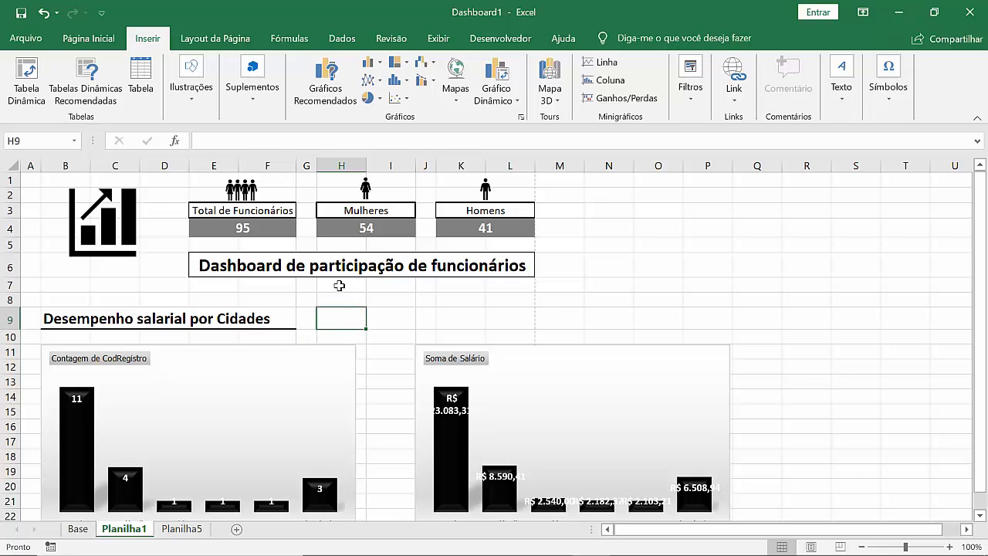
Step: Search the icon library for "cidad" and insert the city buildings icon at cell H9
click(186, 106)
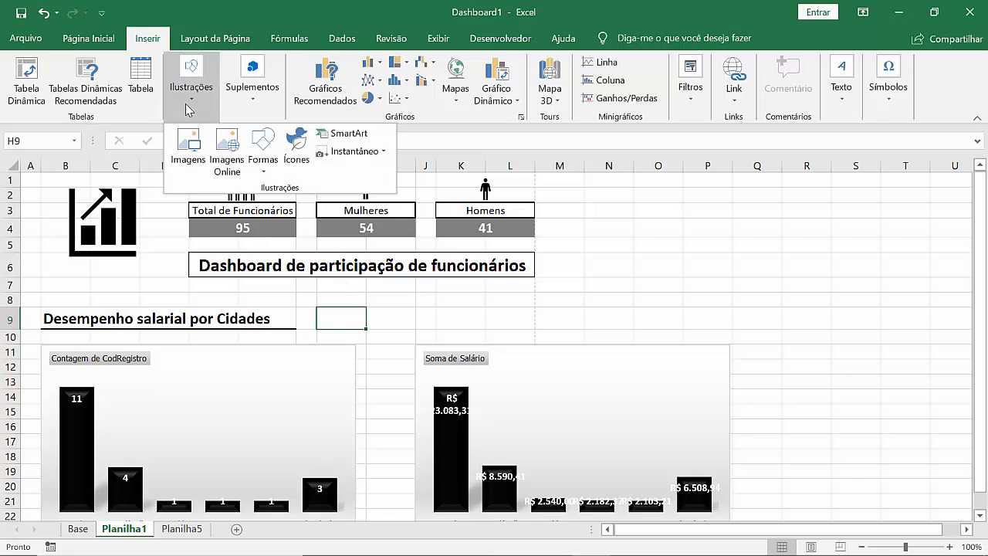
click(298, 146)
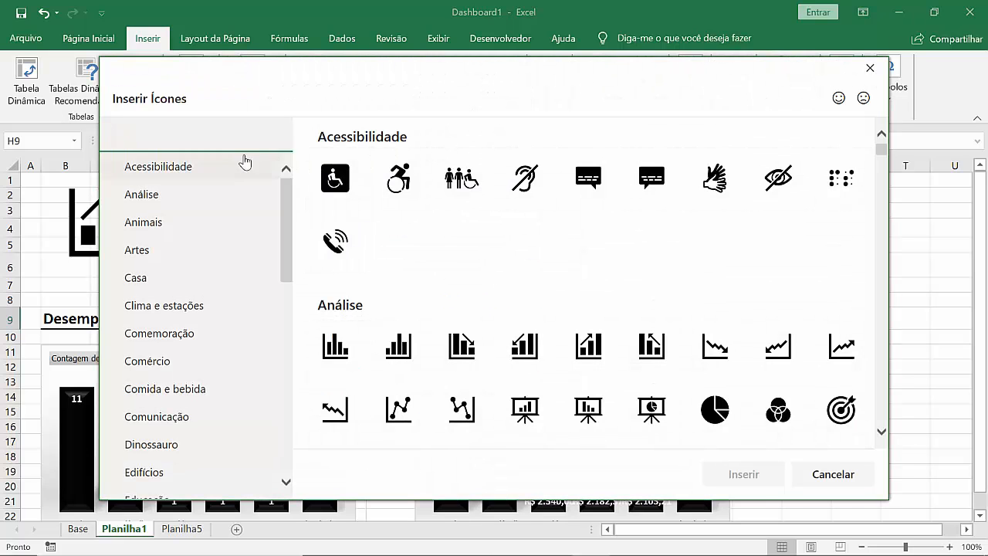
text(cidad)
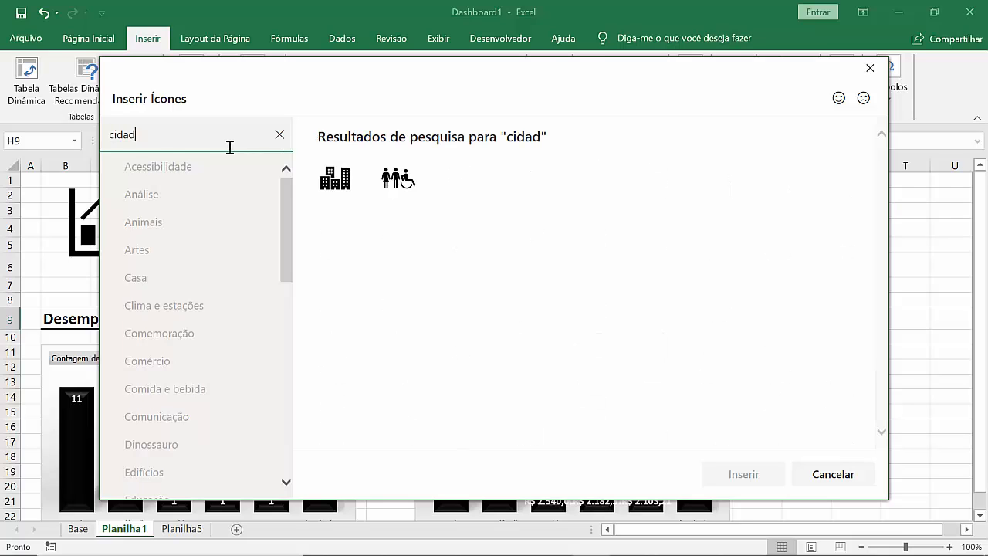
double_click(346, 184)
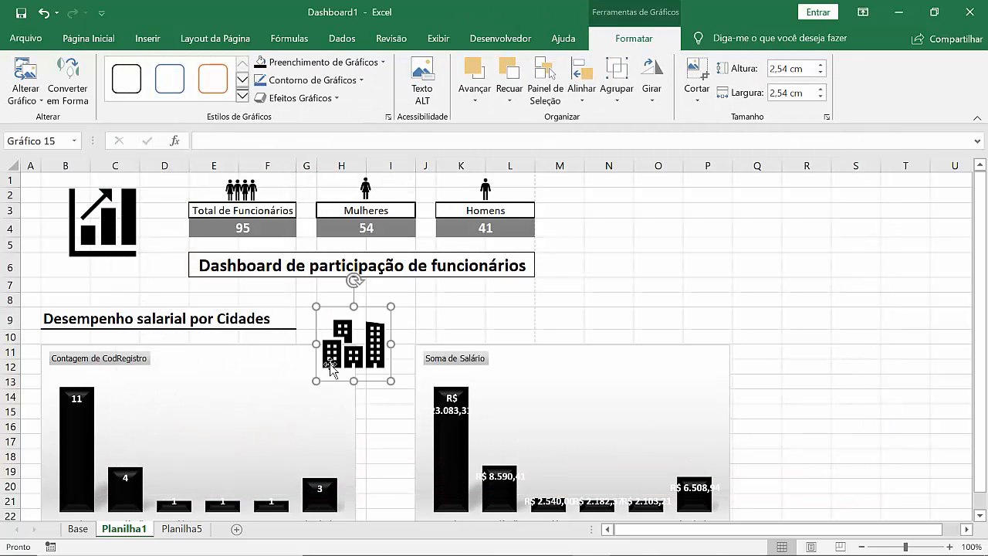
Step: Shrink the city buildings icon to about 1,31 cm and place it just after the "Desempenho salarial por Cidades" heading
drag(315, 381, 352, 345)
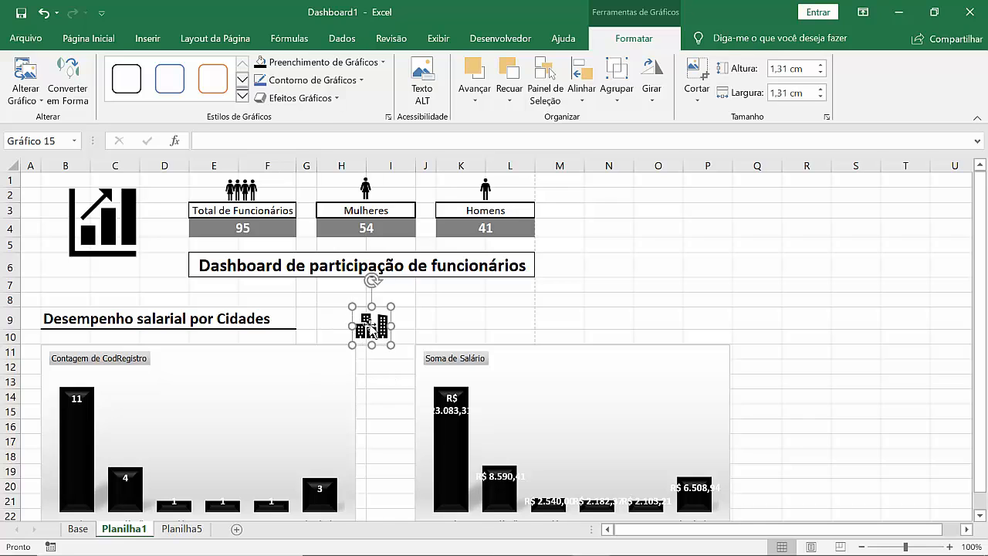
drag(368, 323, 321, 312)
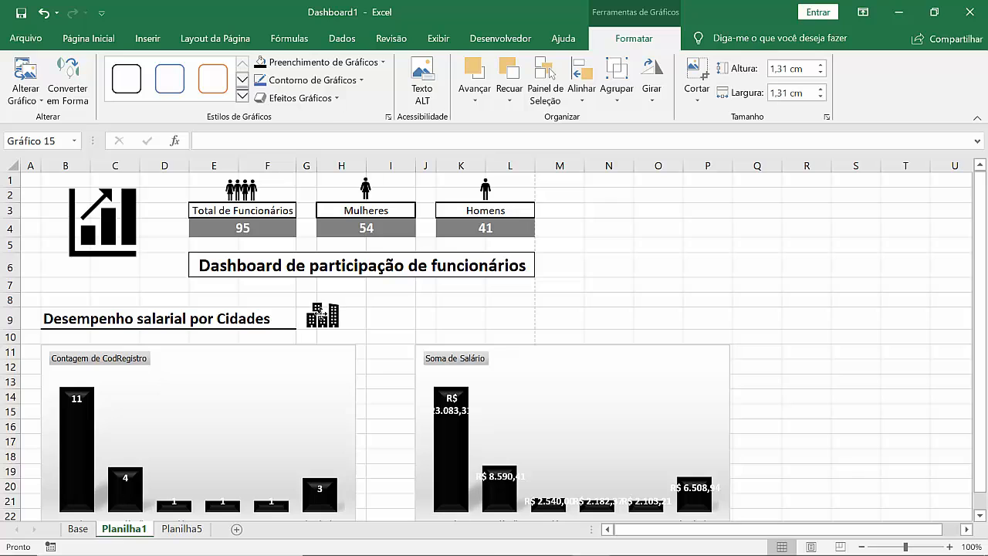
click(392, 318)
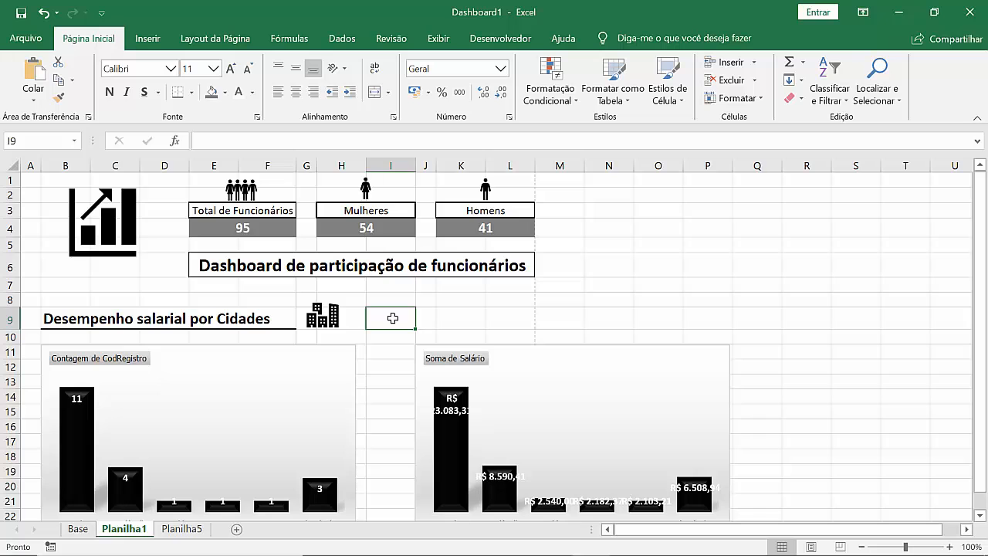
Step: Examine the Departamento slicer and the city pivot tables on the Planilha5 sheet
click(186, 530)
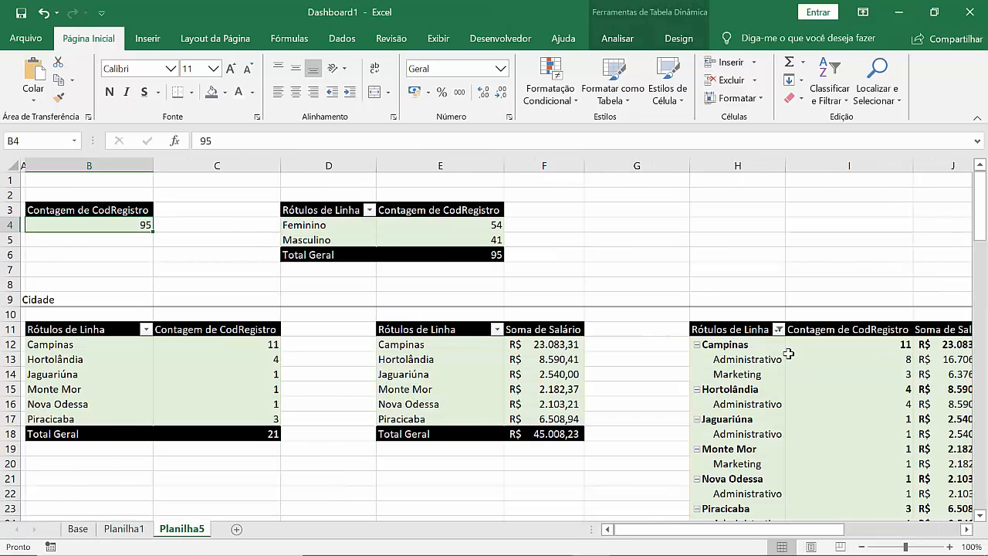
click(865, 530)
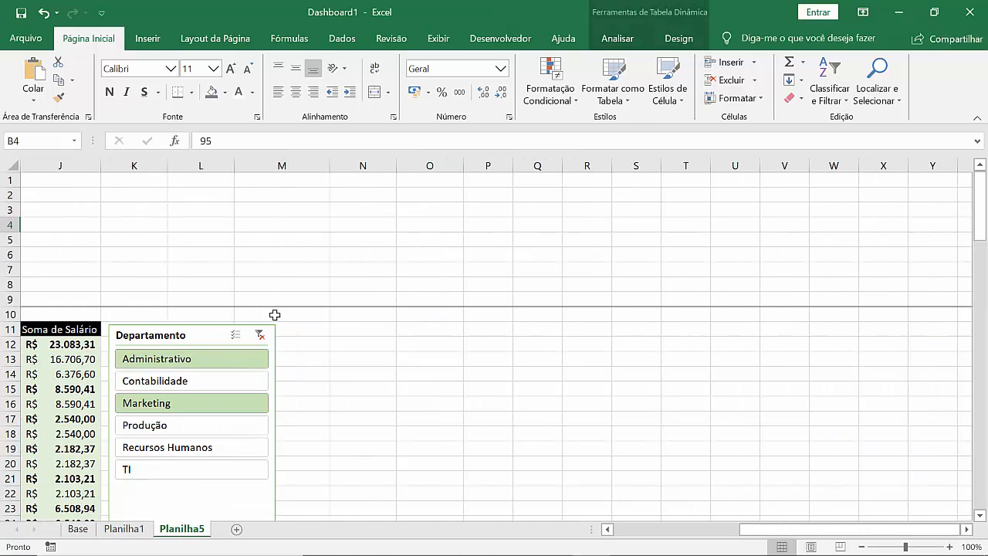
click(196, 335)
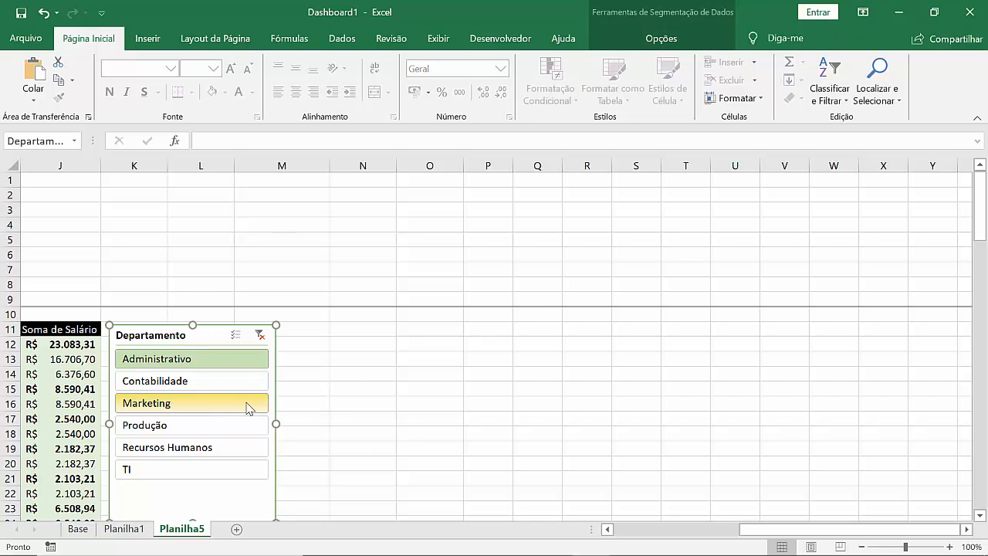
click(125, 530)
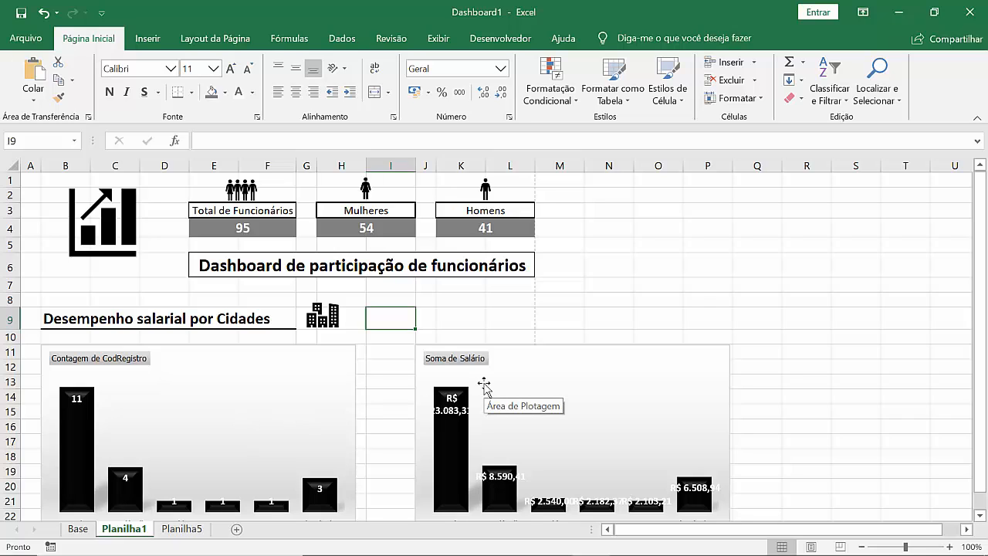
click(78, 532)
click(180, 532)
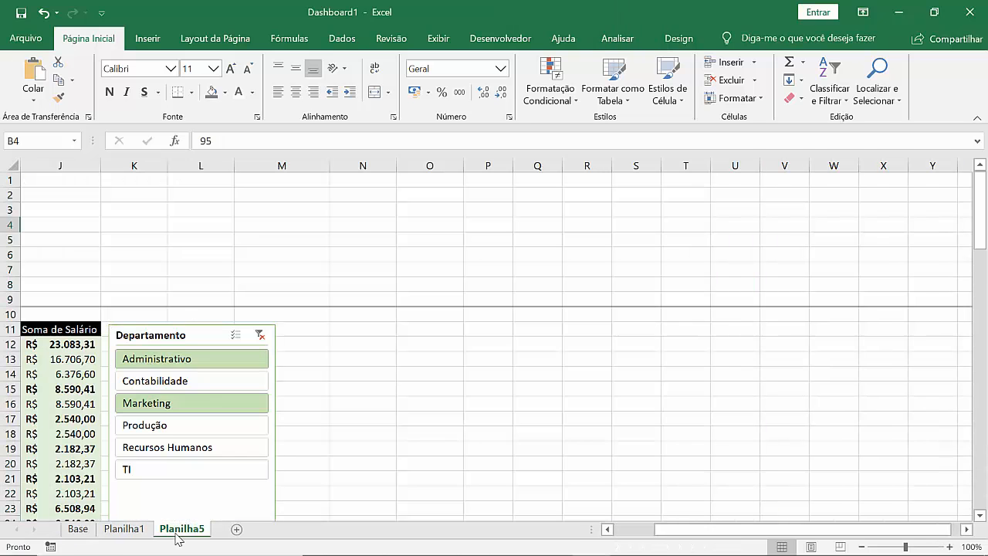
click(666, 530)
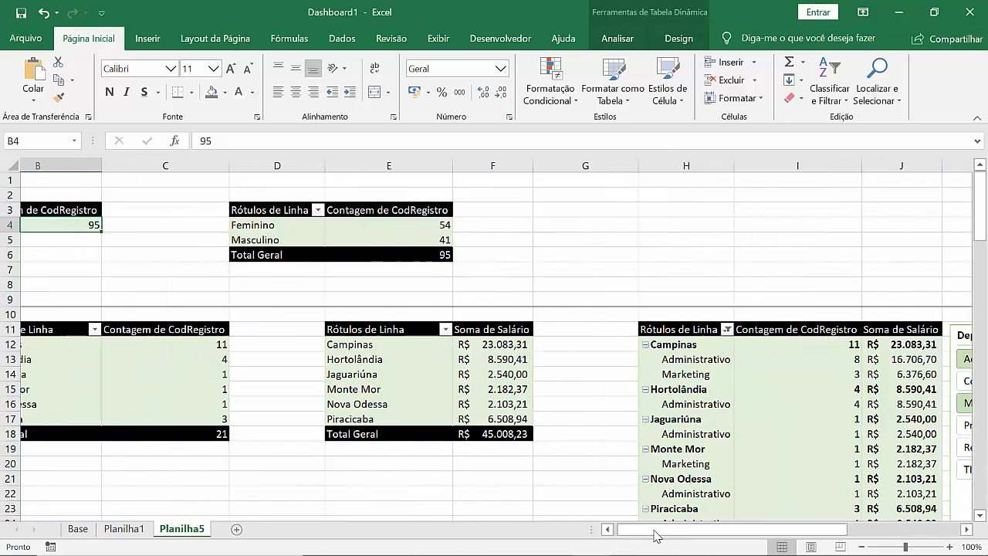
click(666, 530)
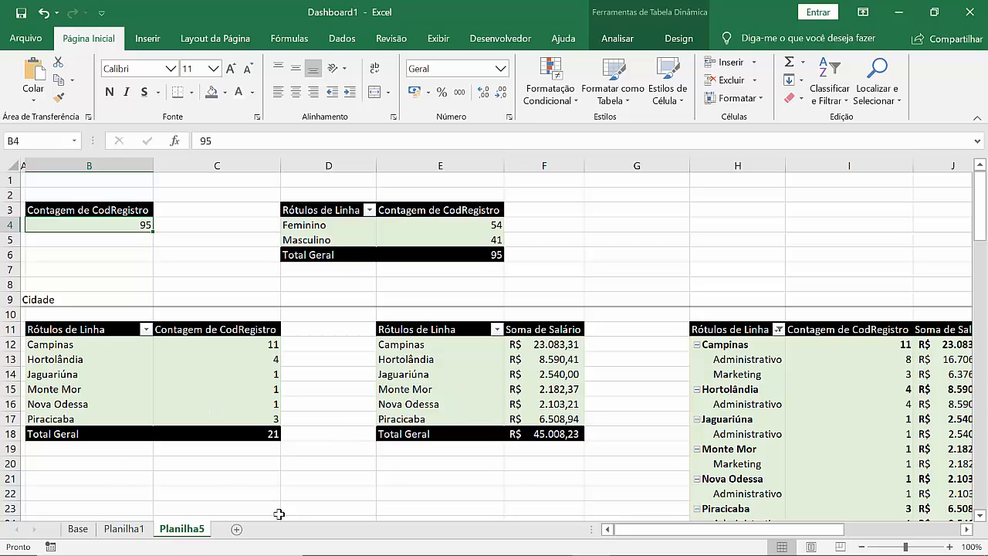
Step: Insert a Cidade slicer for the pivot table that sums Salário by city on Planilha5
click(120, 376)
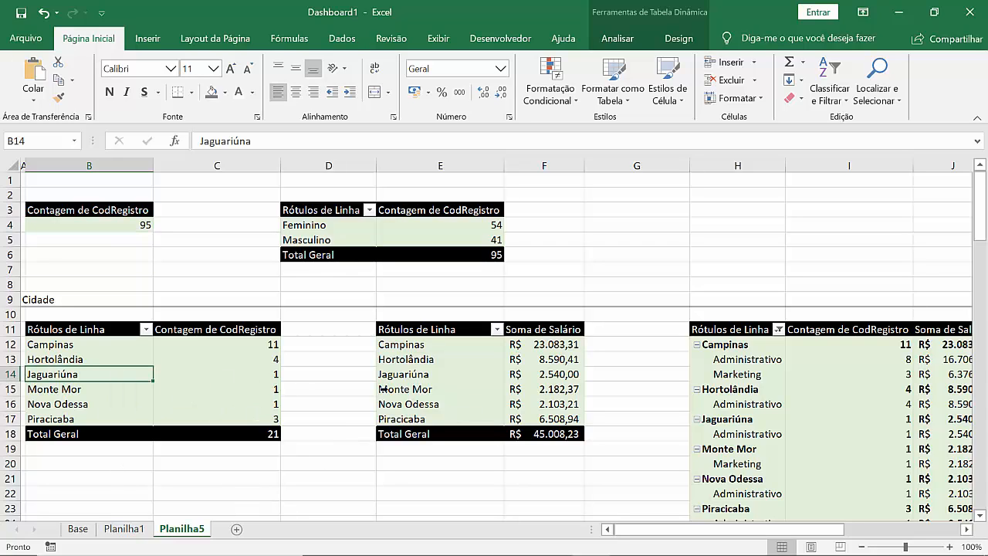
click(427, 389)
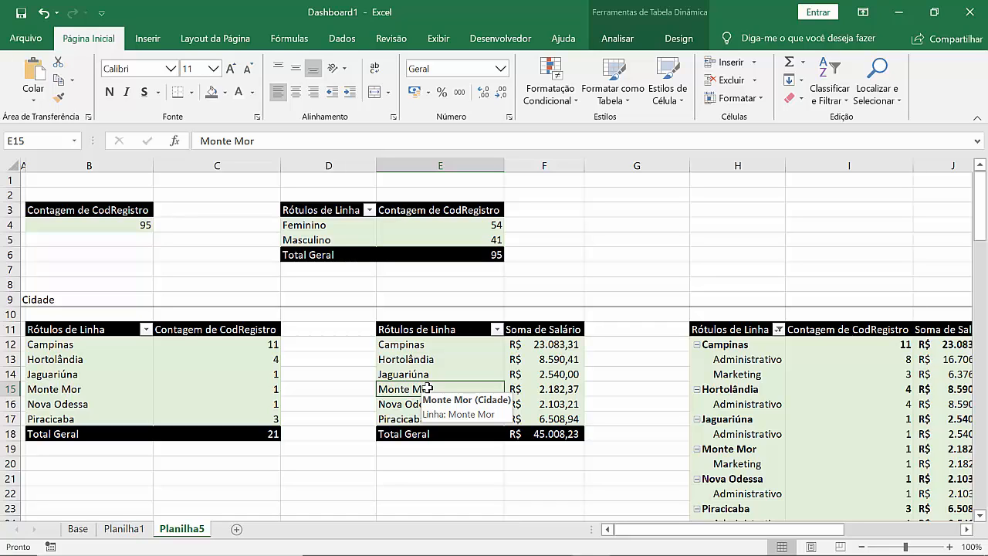
click(618, 41)
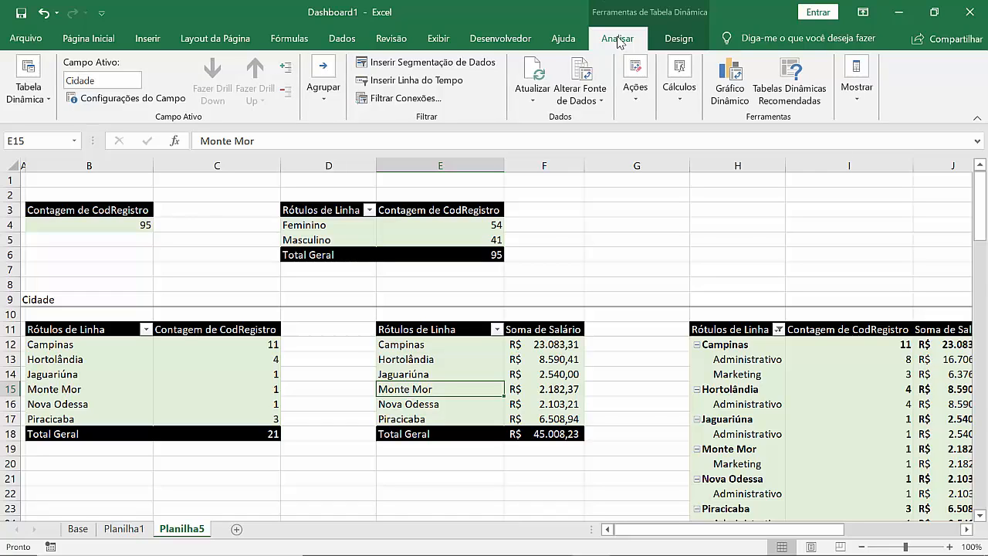
click(177, 400)
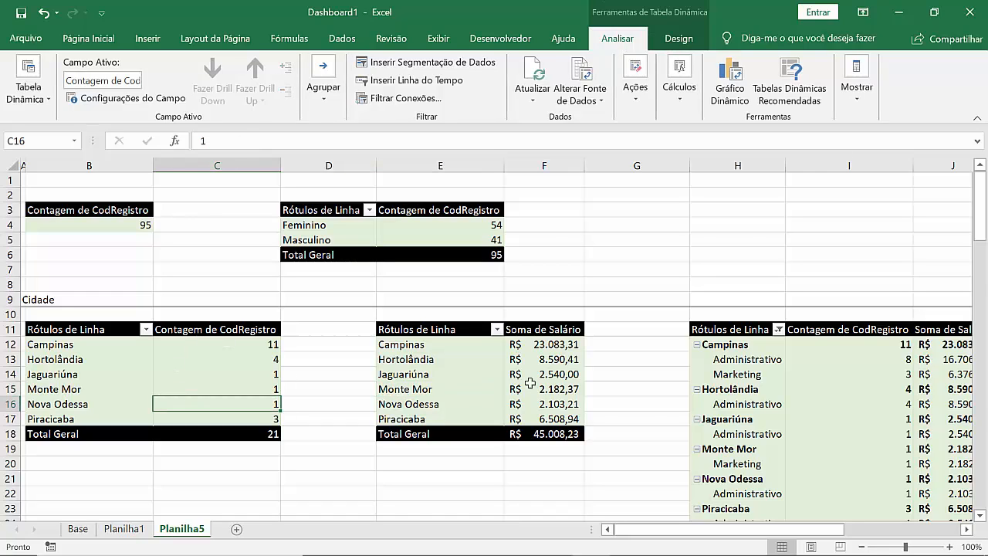
click(477, 396)
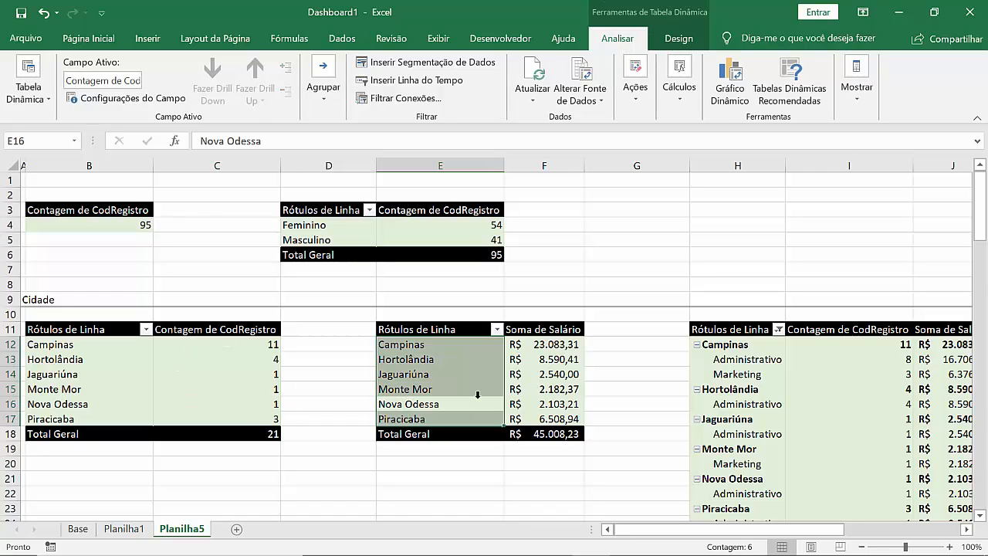
click(434, 68)
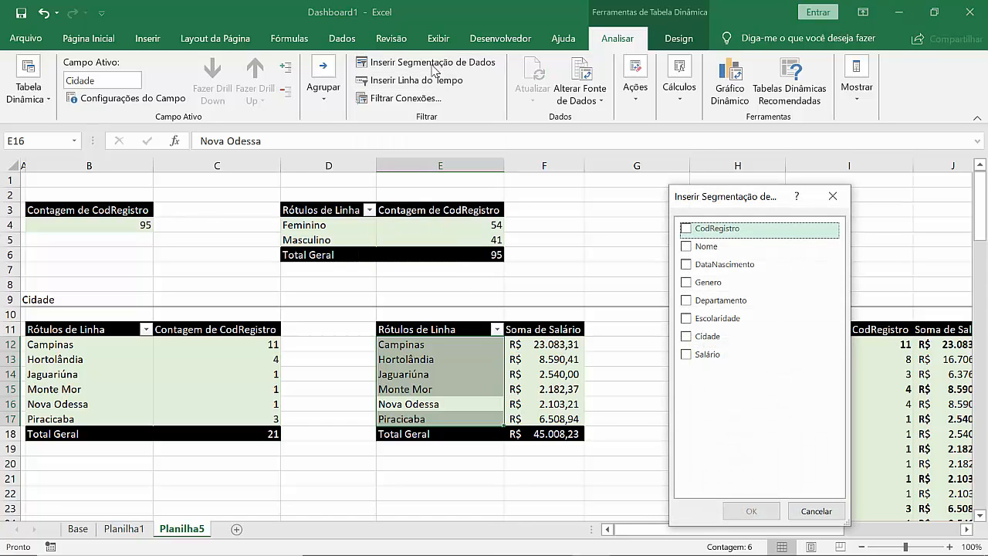
click(686, 336)
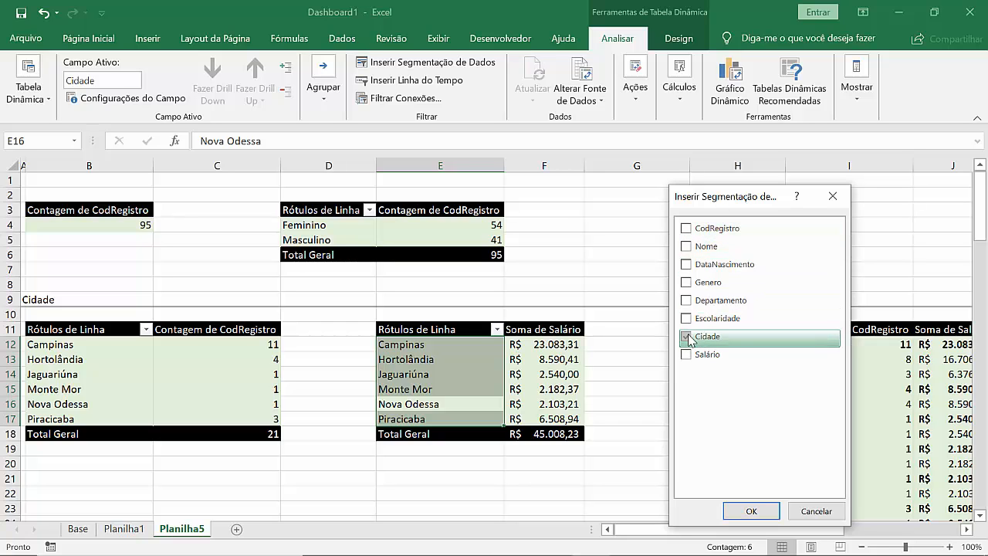
click(752, 511)
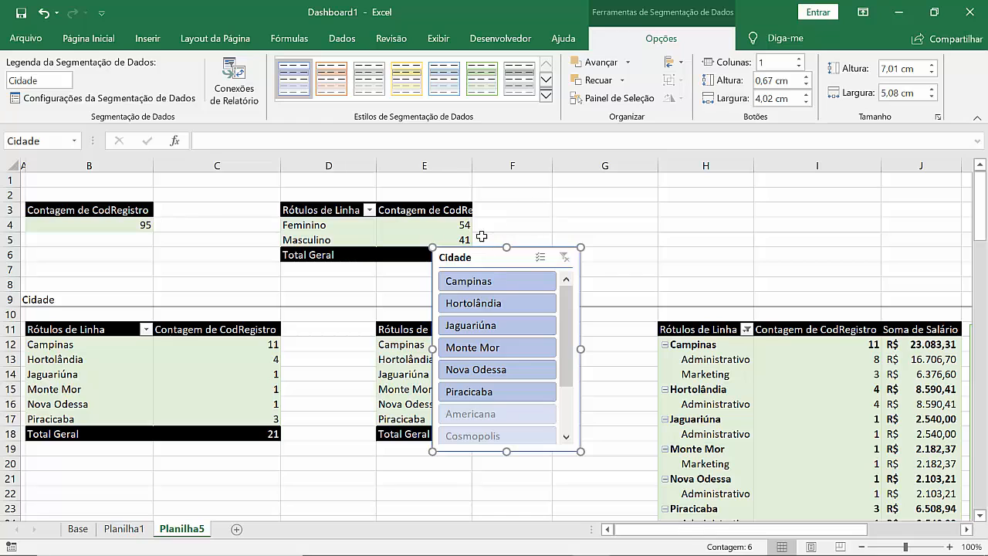
Step: Move the Cidade slicer clear of the Soma de Salário pivot table and try its city filters, ending with Campinas selected
drag(481, 256, 624, 217)
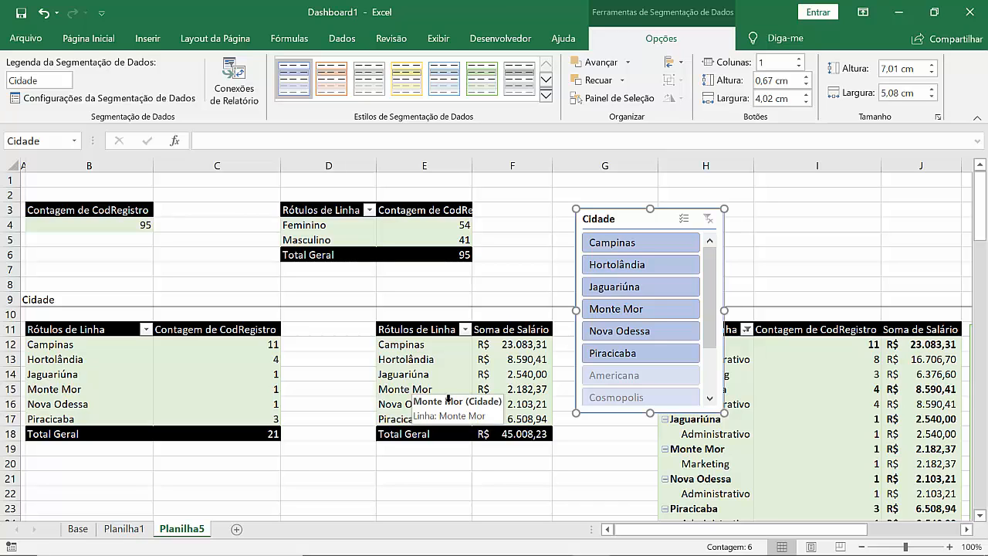
click(641, 309)
click(634, 289)
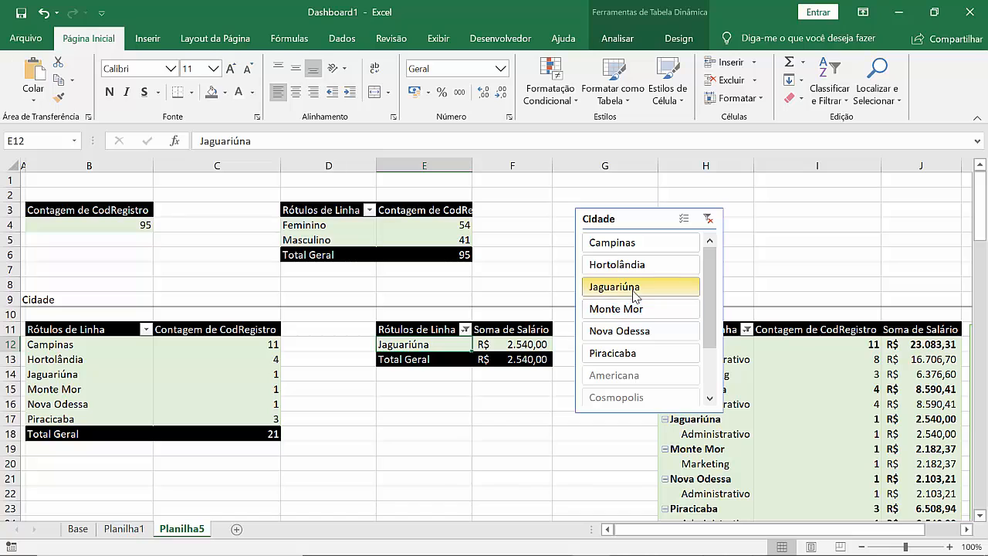
click(632, 268)
click(628, 243)
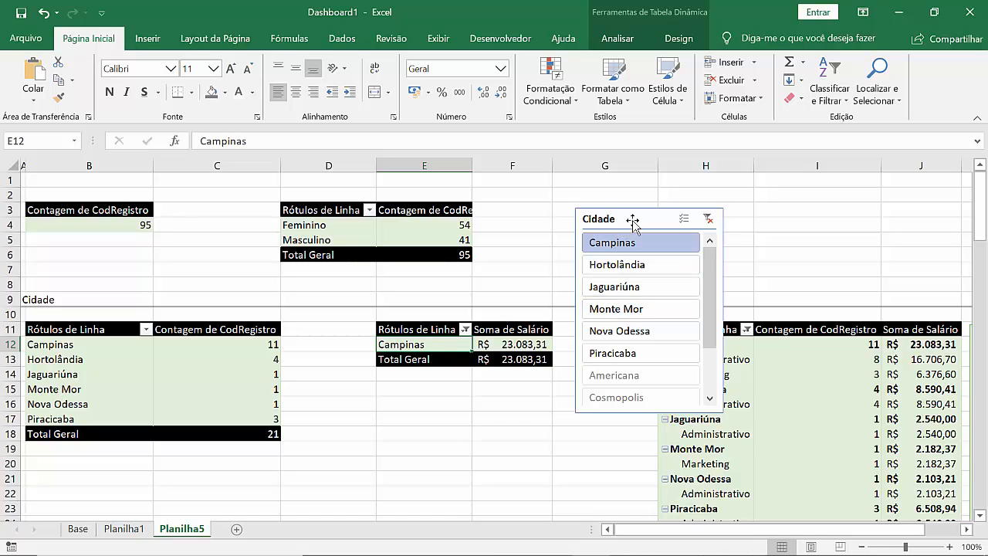
Step: Cut the Cidade slicer from Planilha5 and paste it at cell R11 of Planilha1, beside the Soma de Salário chart
click(632, 222)
key(Delete)
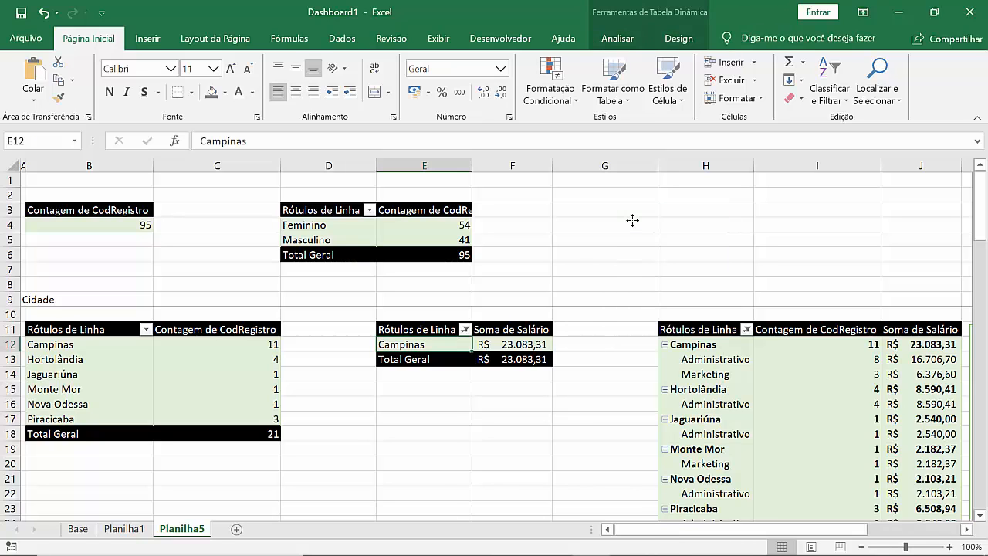
click(124, 529)
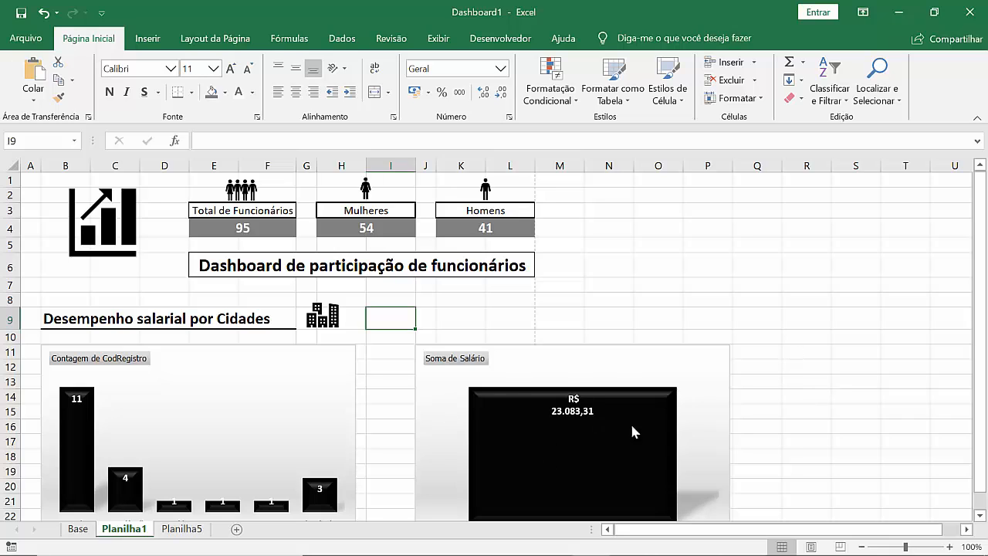
click(807, 356)
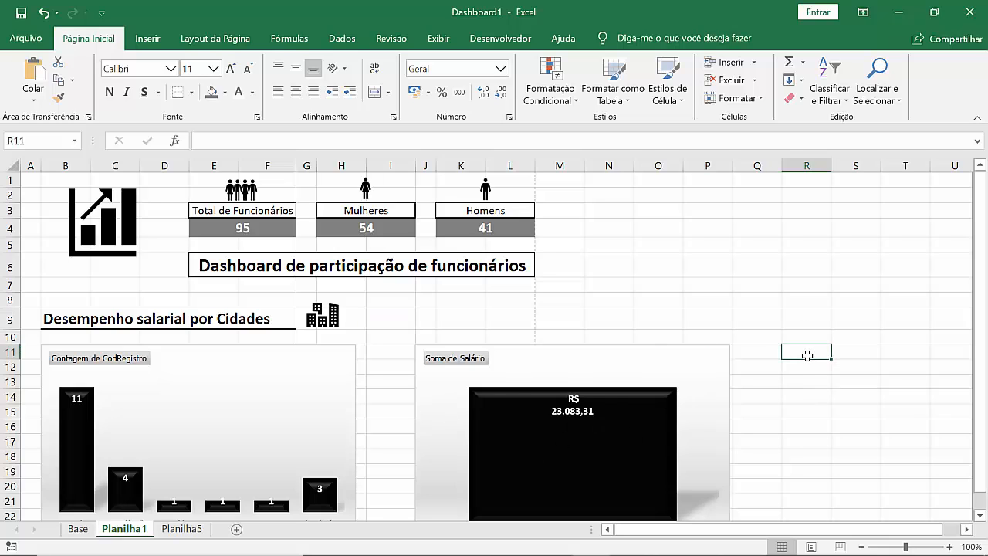
key(ctrl+v)
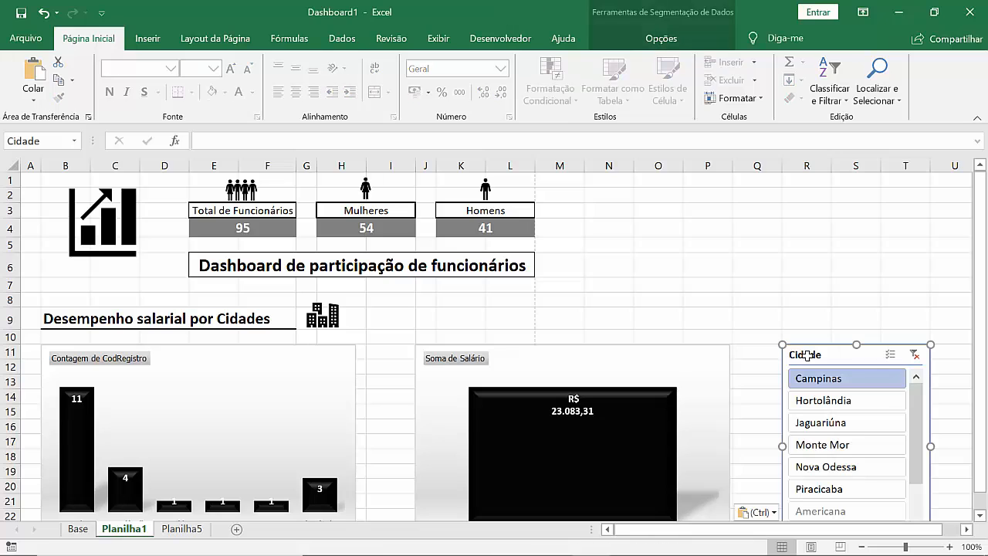
Step: Filter the Soma de Salário chart on Planilha1 with the Cidade slicer, first by Hortolândia and finally by Jaguariúna
click(845, 298)
drag(980, 313, 986, 390)
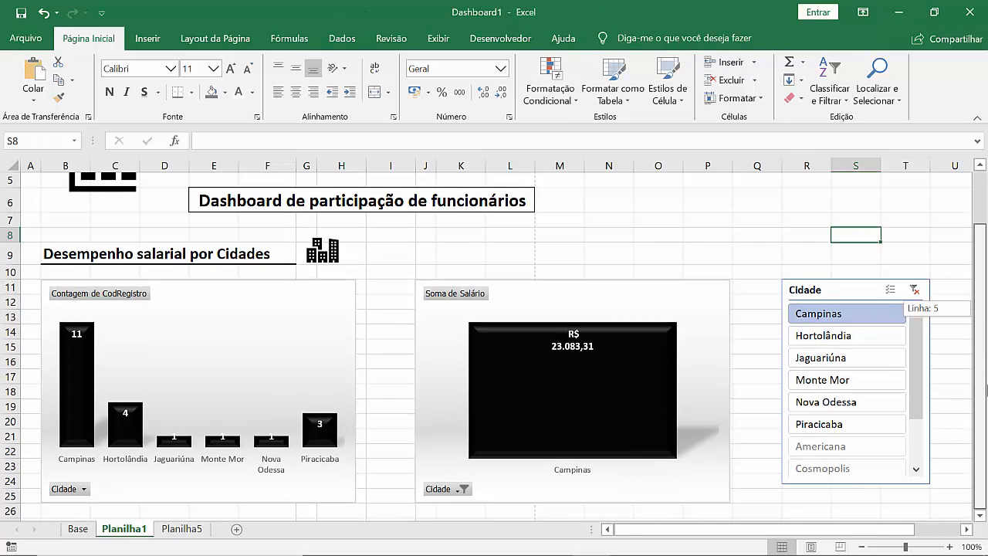
click(824, 336)
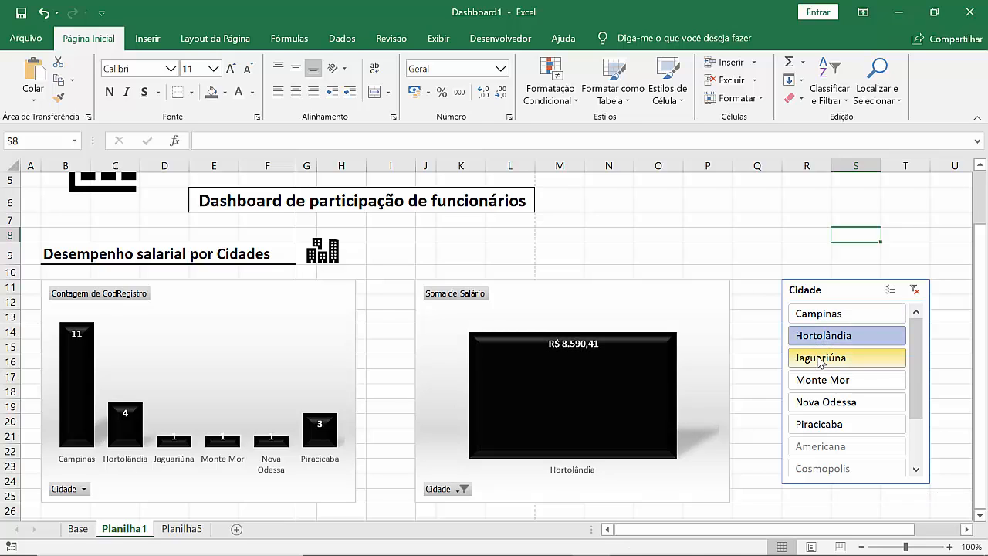
click(818, 358)
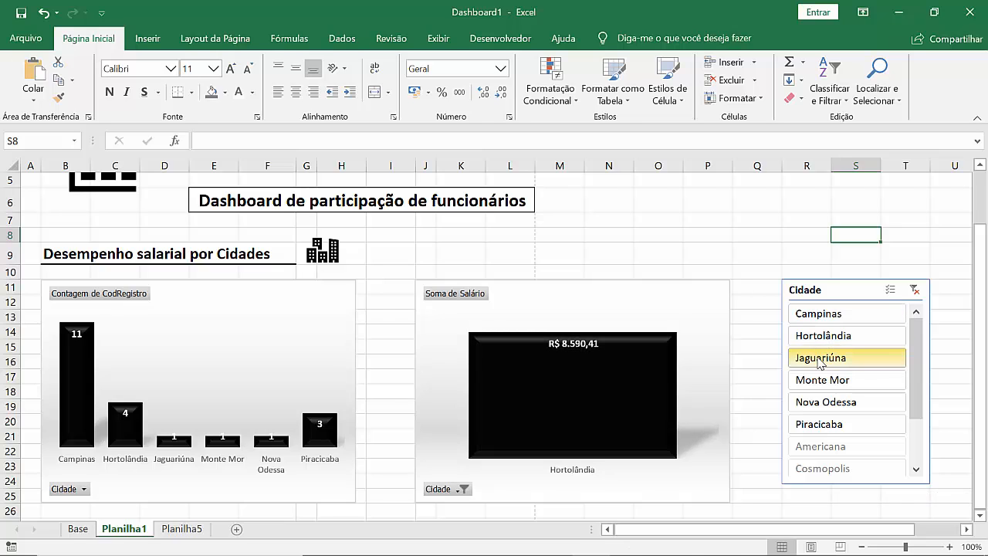
Step: Turn on multiple selection in the Cidade slicer and add Campinas, Hortolândia, Monte Mor, Nova Odessa and Piracicaba to the filter
click(890, 290)
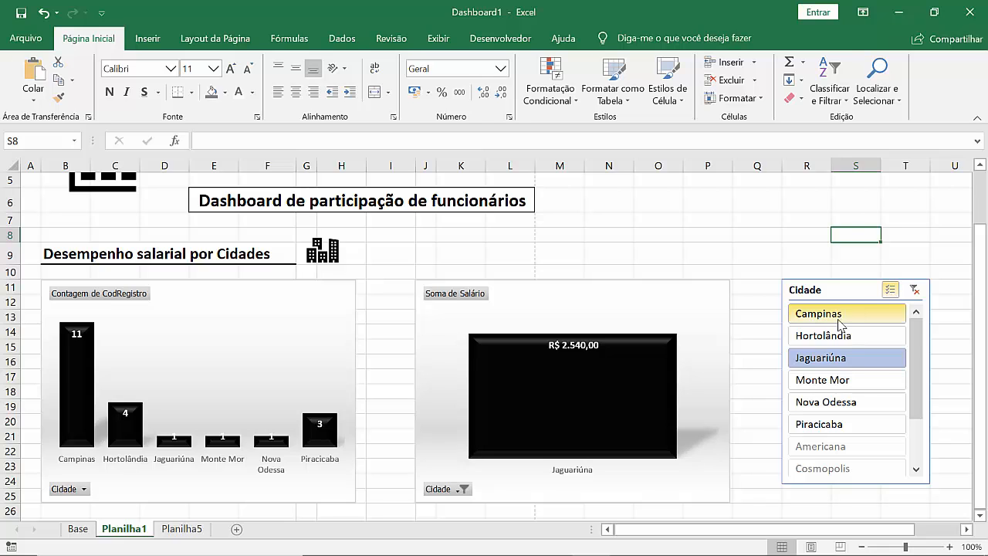
click(840, 315)
click(815, 340)
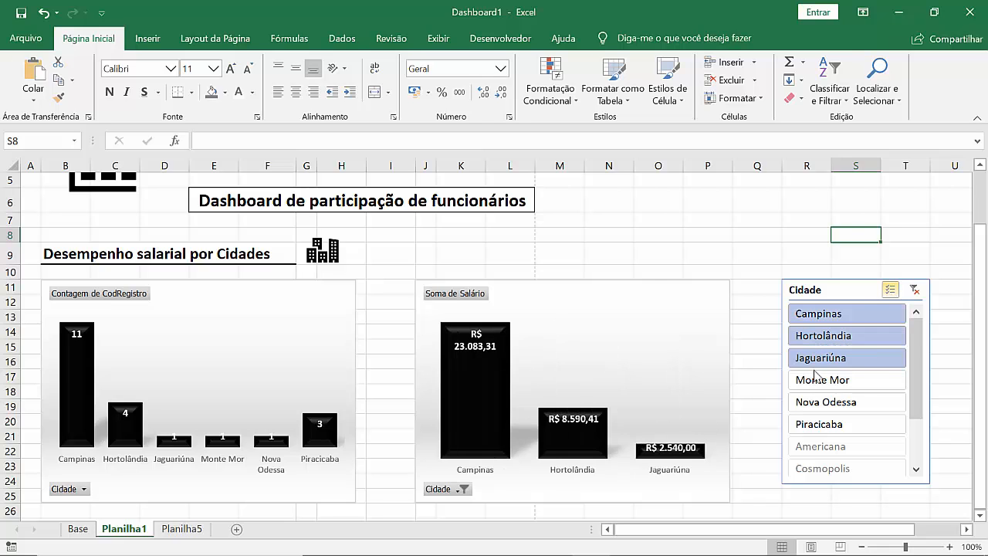
click(814, 379)
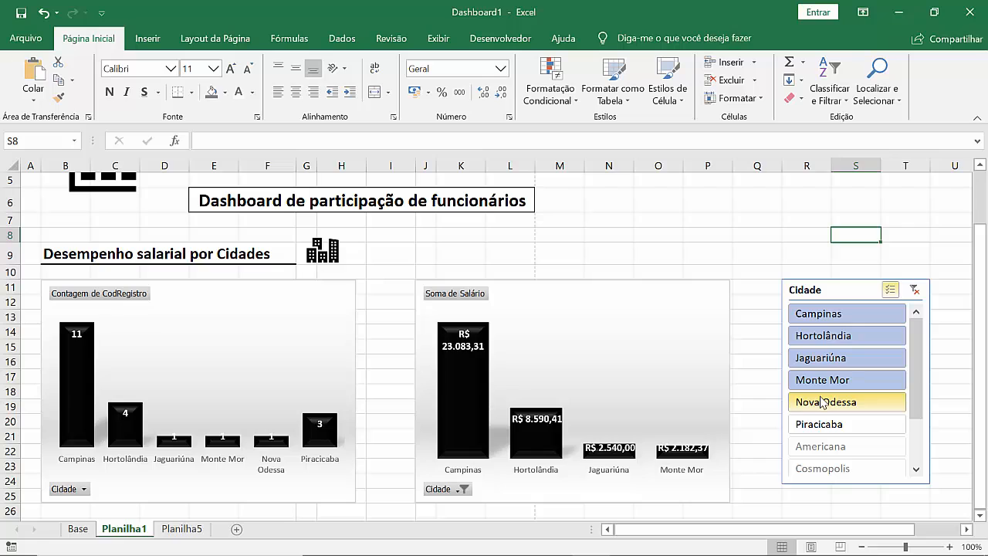
click(824, 401)
click(822, 425)
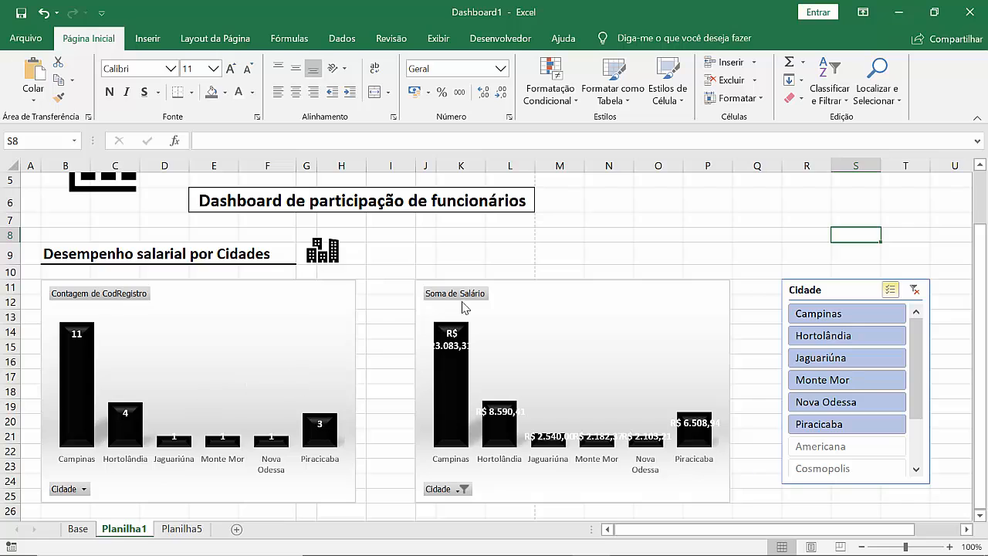
Step: Look up the name of Planilha5's Contagem de CodRegistro by city pivot table in its PivotTable options
click(186, 532)
click(222, 371)
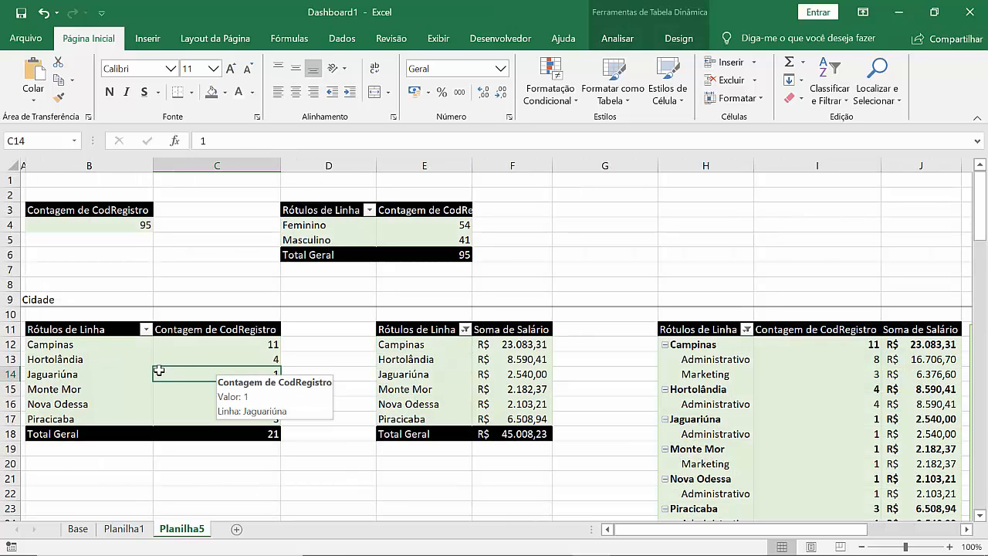
right_click(112, 362)
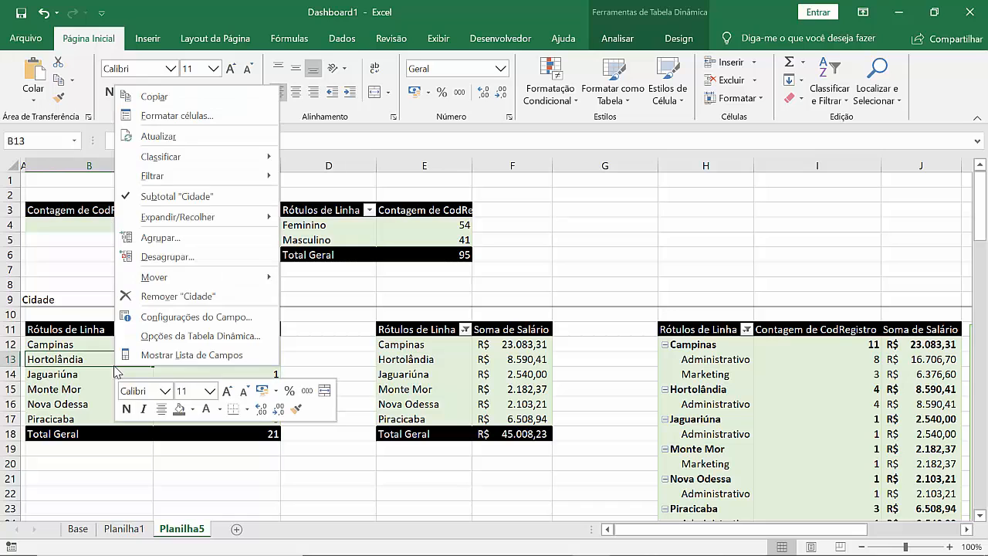
click(177, 337)
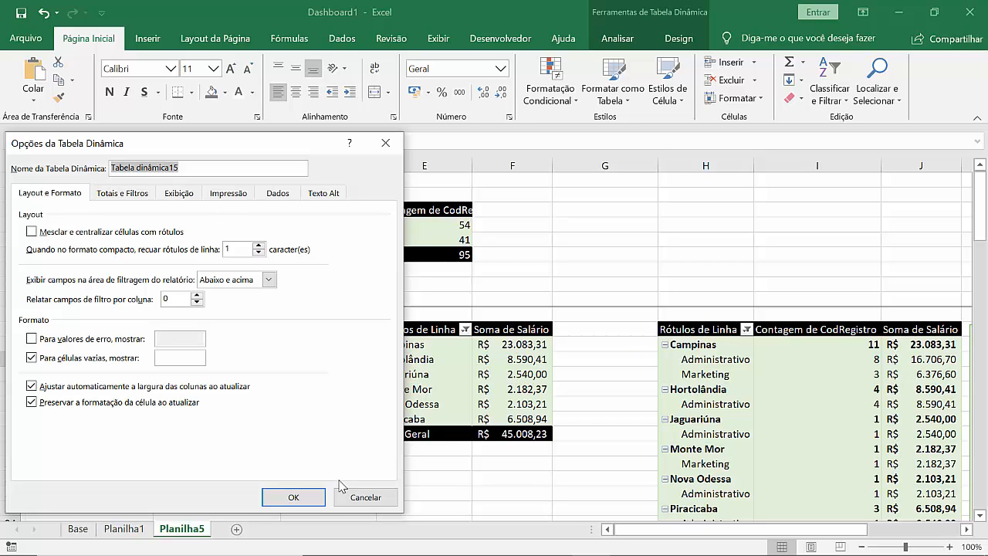
click(363, 498)
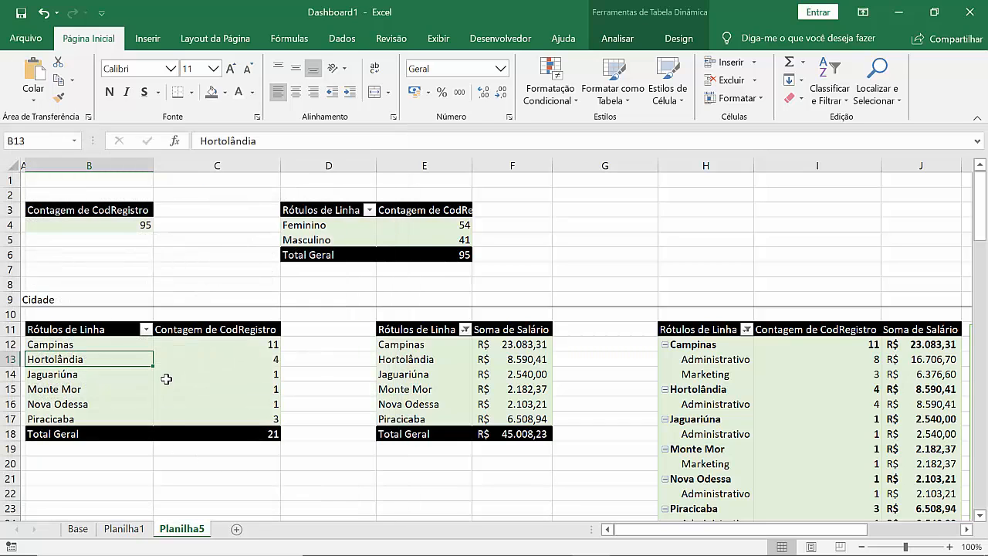
right_click(166, 378)
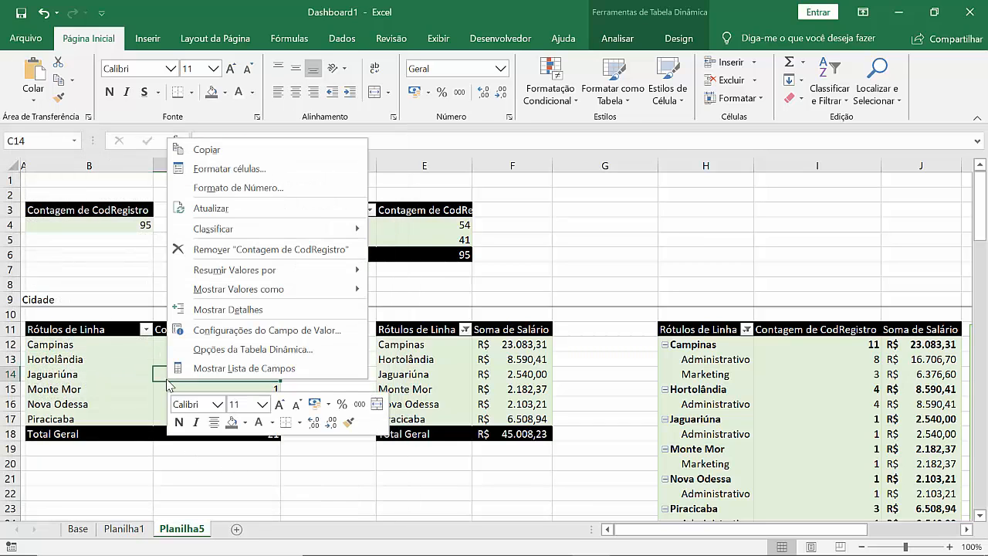
click(260, 350)
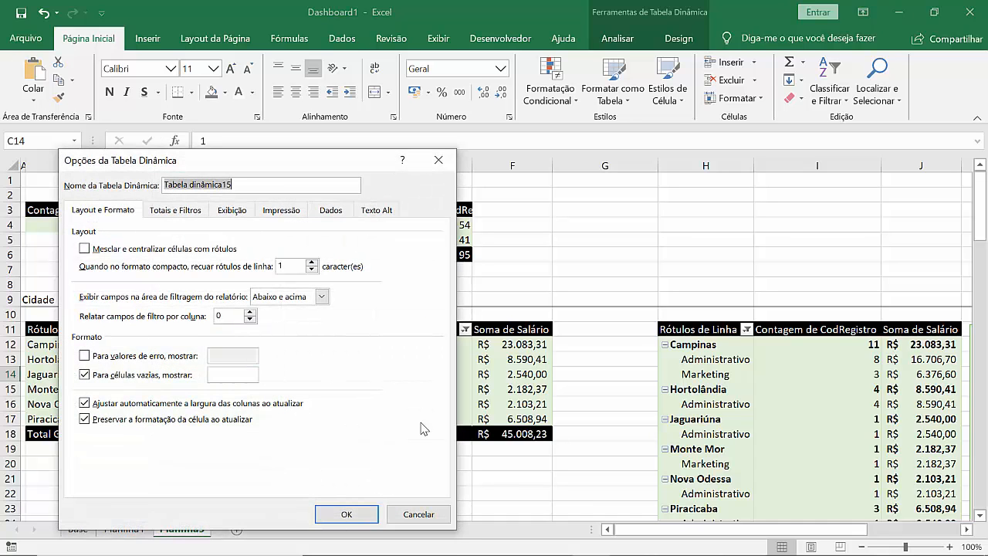
click(425, 518)
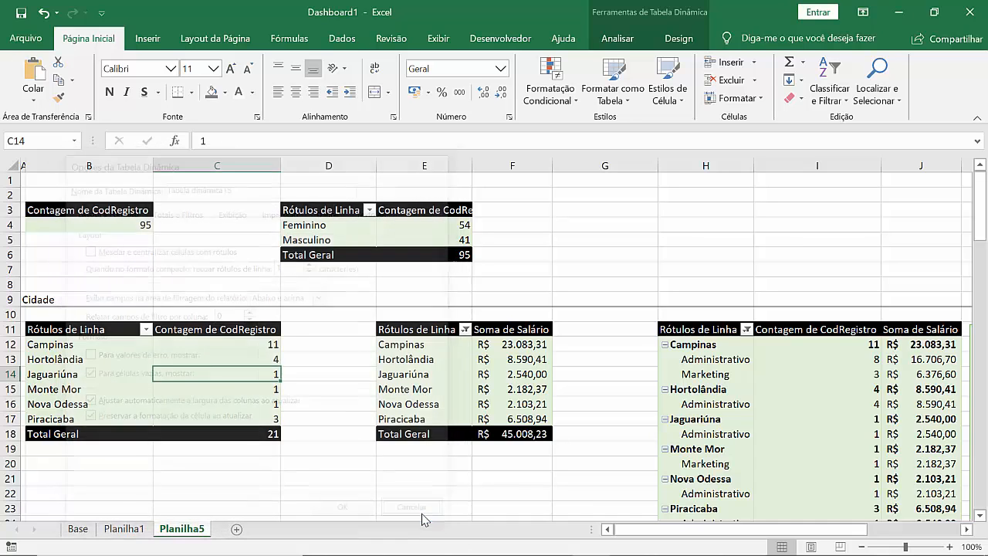
Step: Connect the Cidade slicer on Planilha1 to Tabela dinâmica15 through its report connections
click(130, 531)
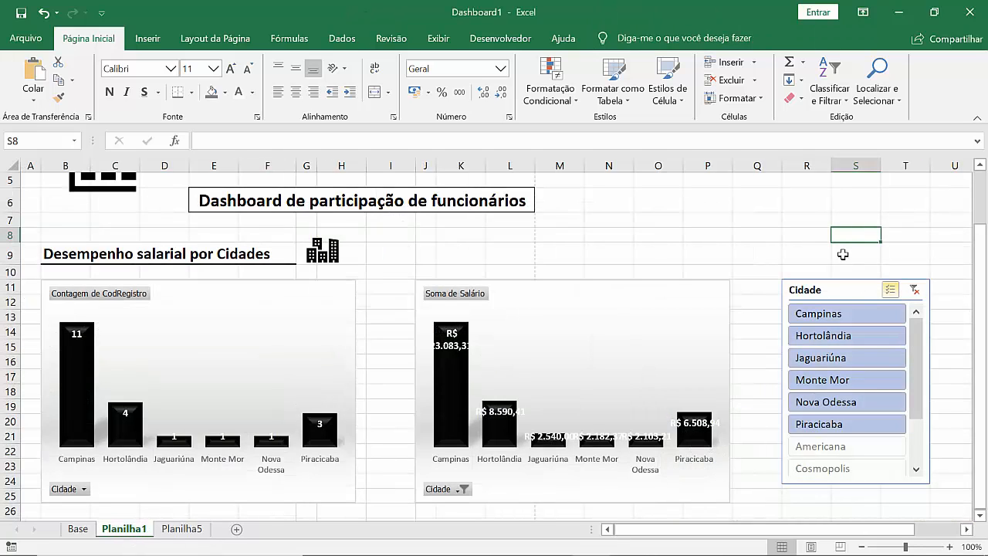
right_click(847, 290)
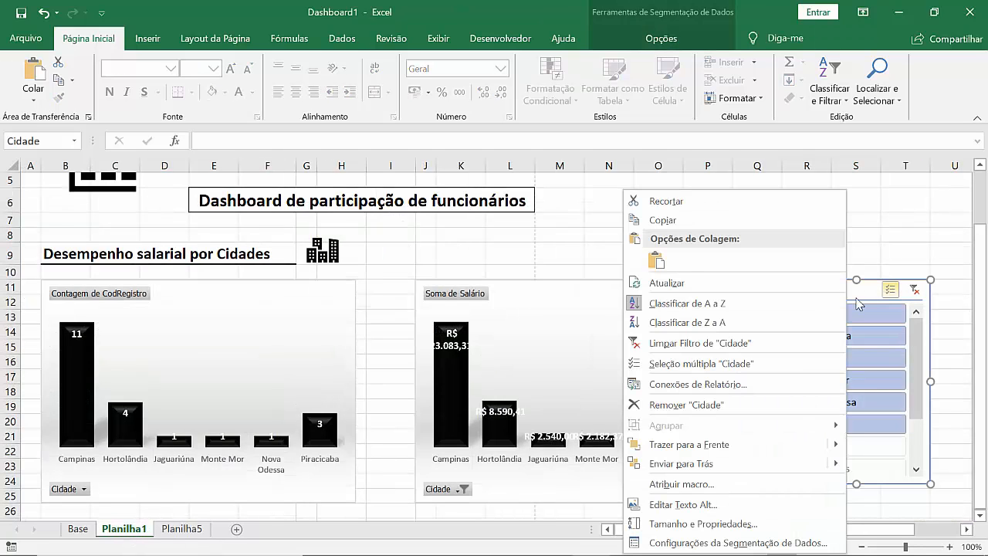
click(743, 385)
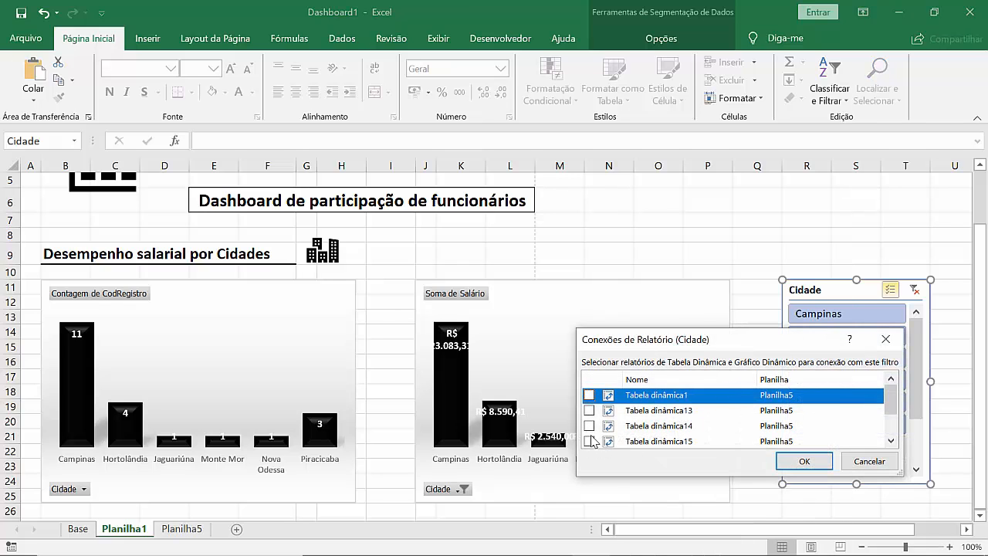
scroll(595, 442, down, 1)
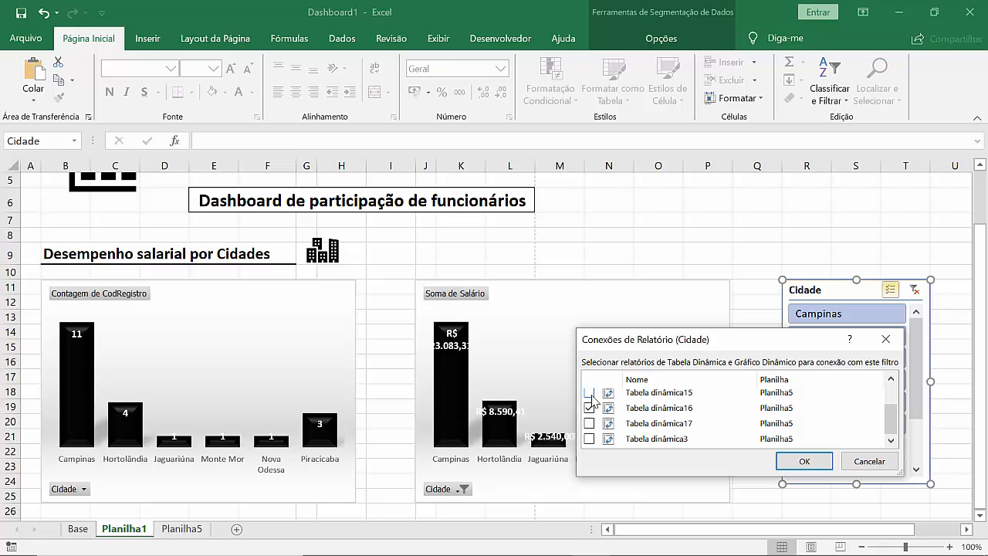
click(589, 392)
click(804, 461)
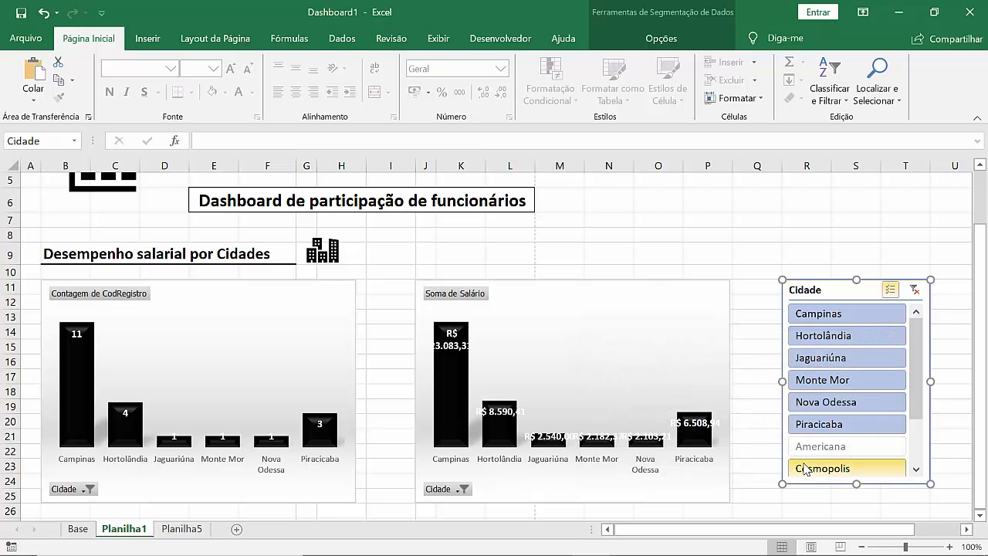
Step: Test the Cidade slicer on both charts by deselecting cities one by one, ending with only Campinas excluded
click(825, 383)
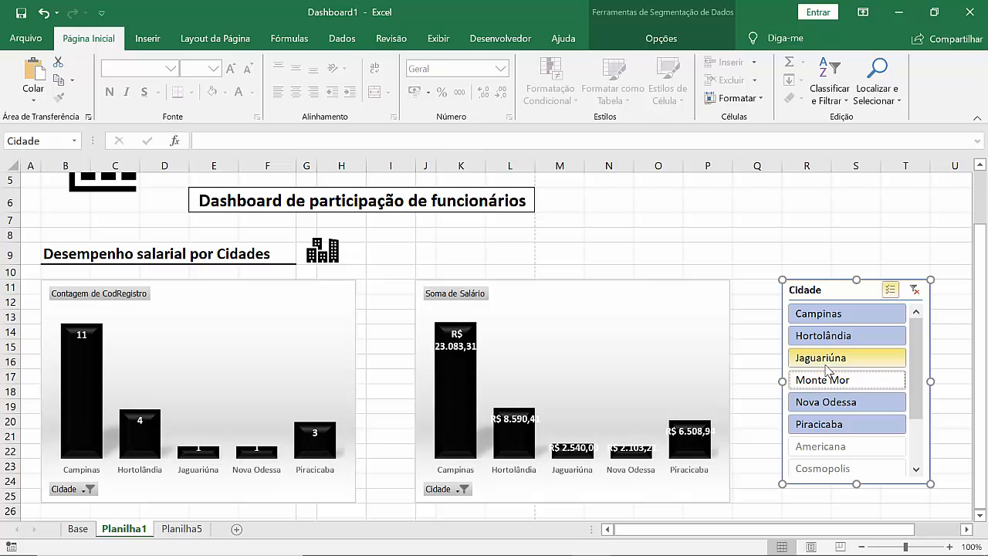
click(830, 360)
click(836, 347)
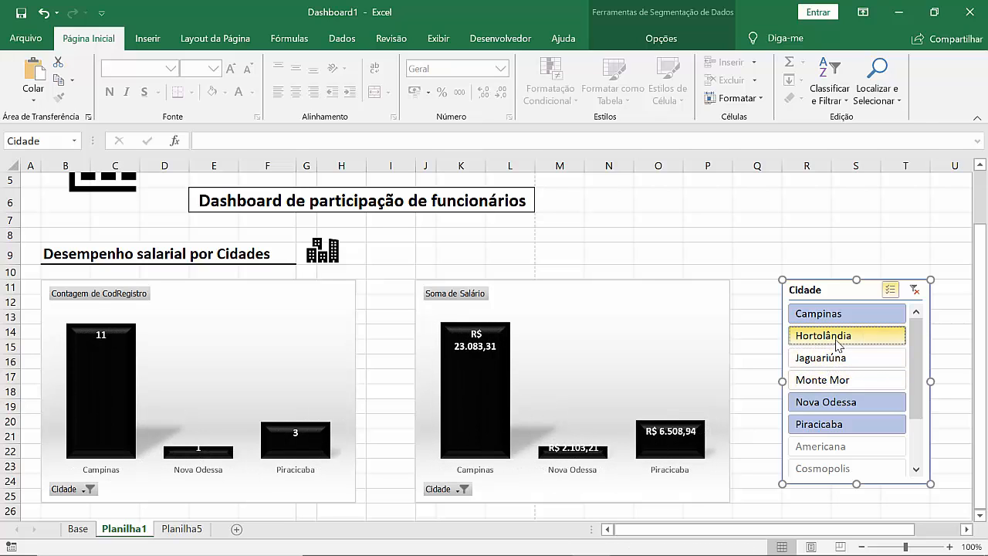
click(832, 313)
click(847, 406)
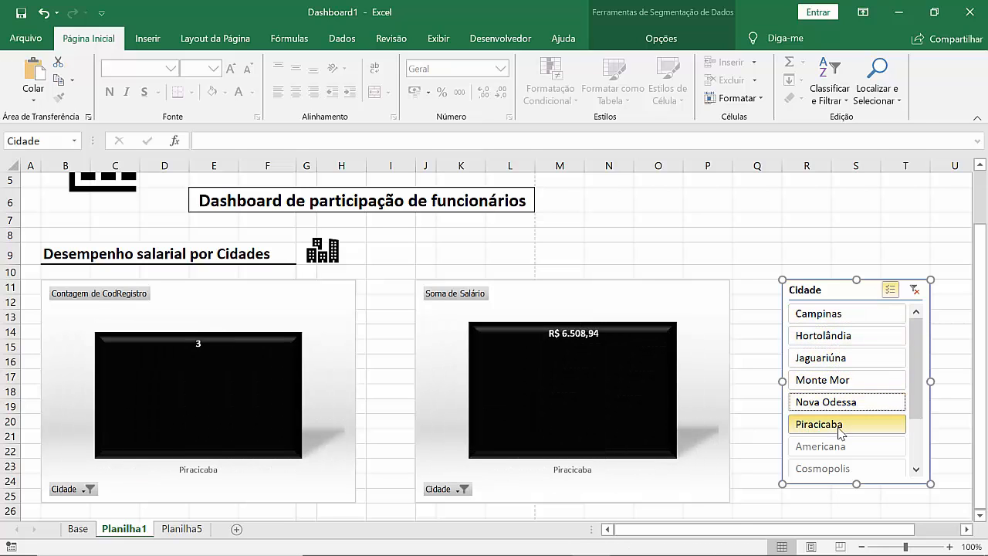
click(838, 427)
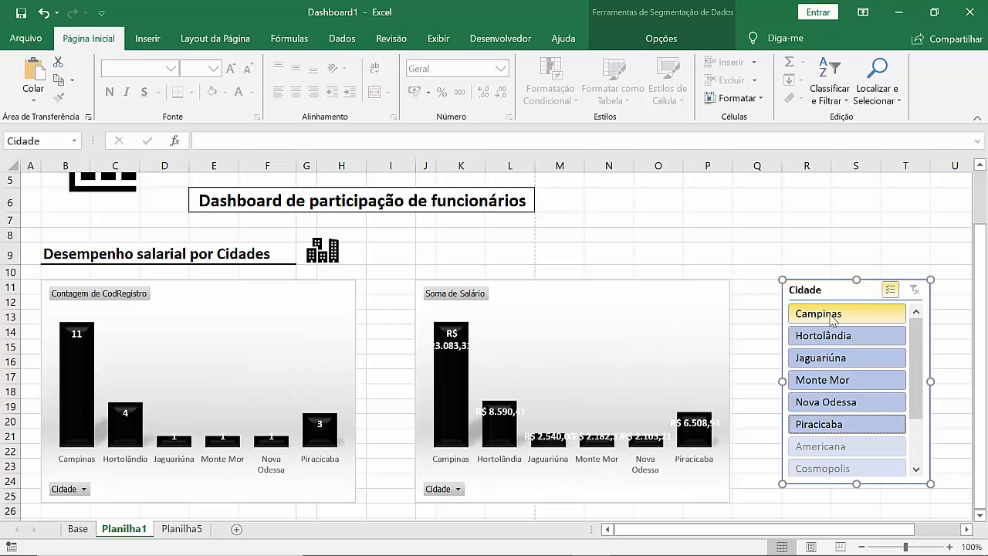
click(830, 313)
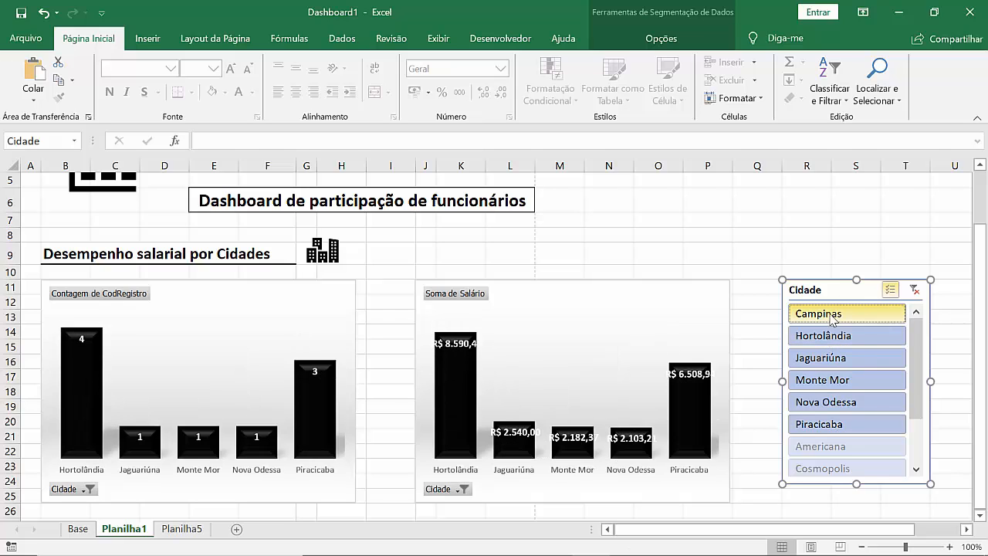
Step: Try the Departamento slicer on Planilha5 with Contabilidade, ending with Administrativo selected
click(179, 530)
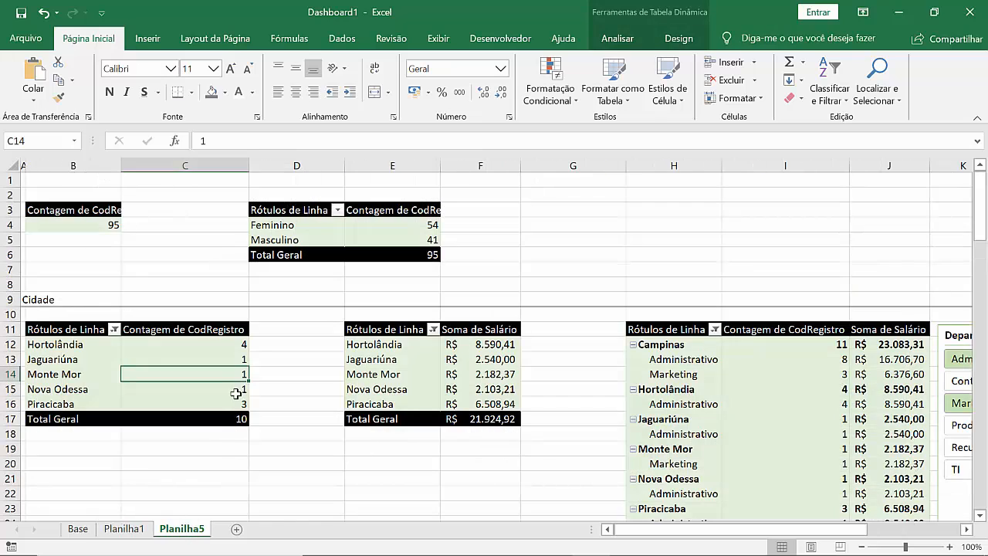
click(948, 332)
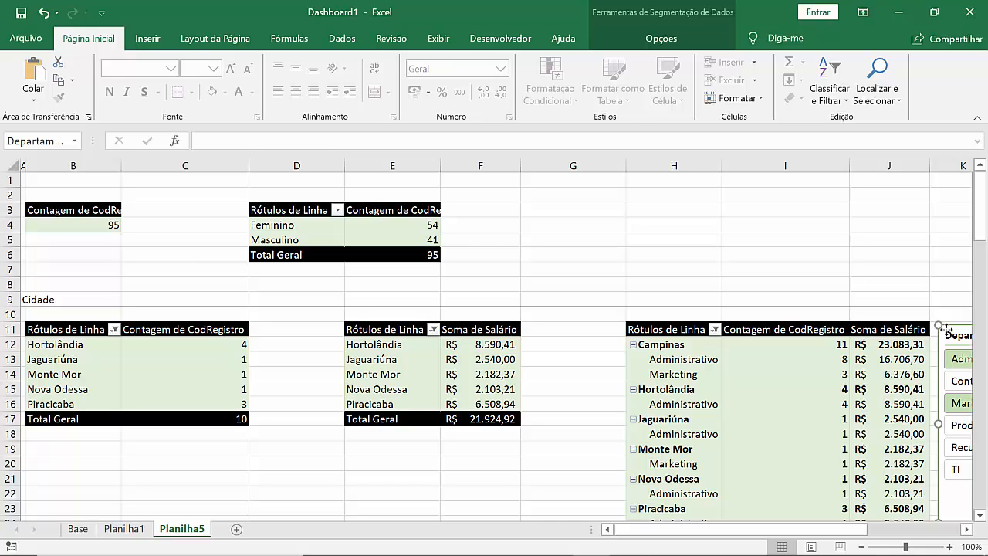
click(962, 381)
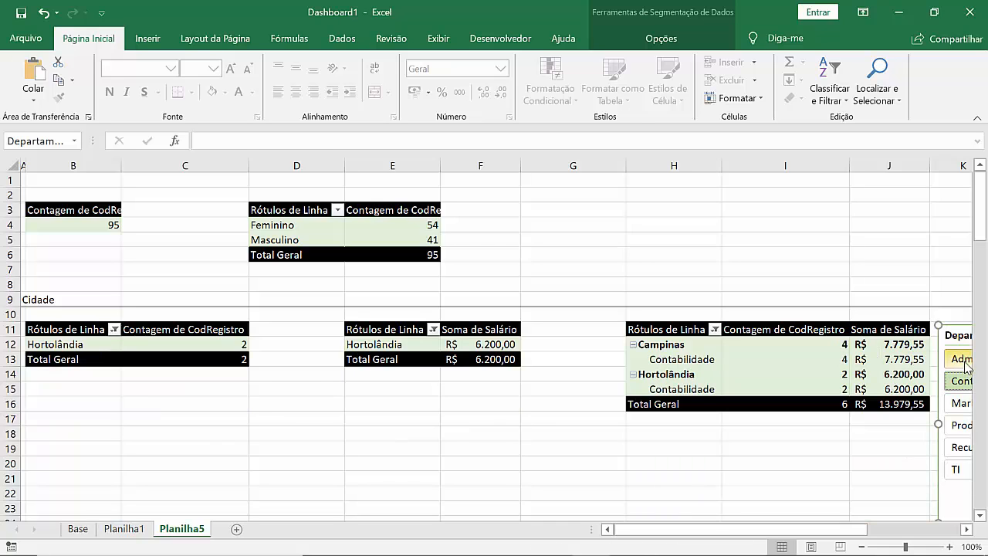
click(966, 359)
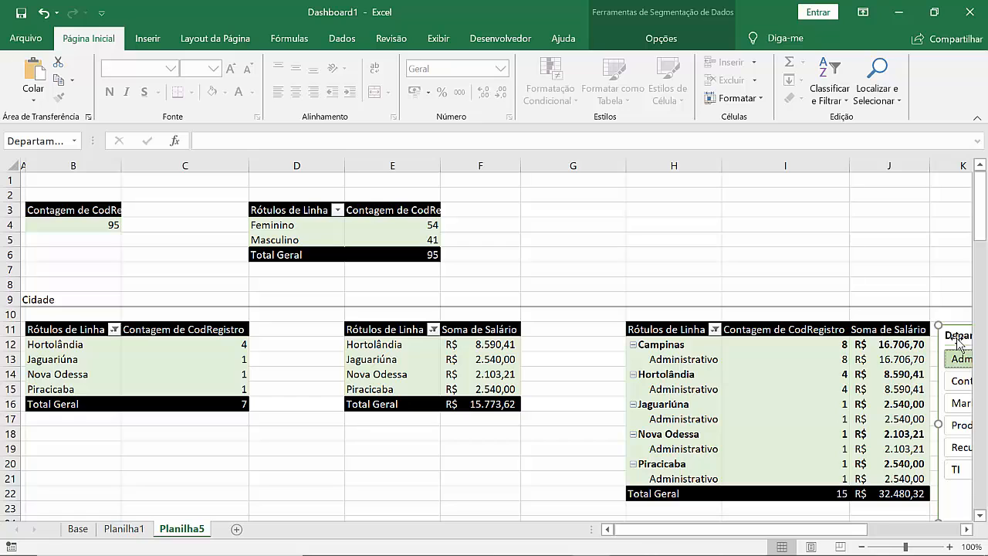
Step: Look up the name of Planilha5's Soma de Salário by city pivot table in its PivotTable options
click(478, 376)
right_click(478, 376)
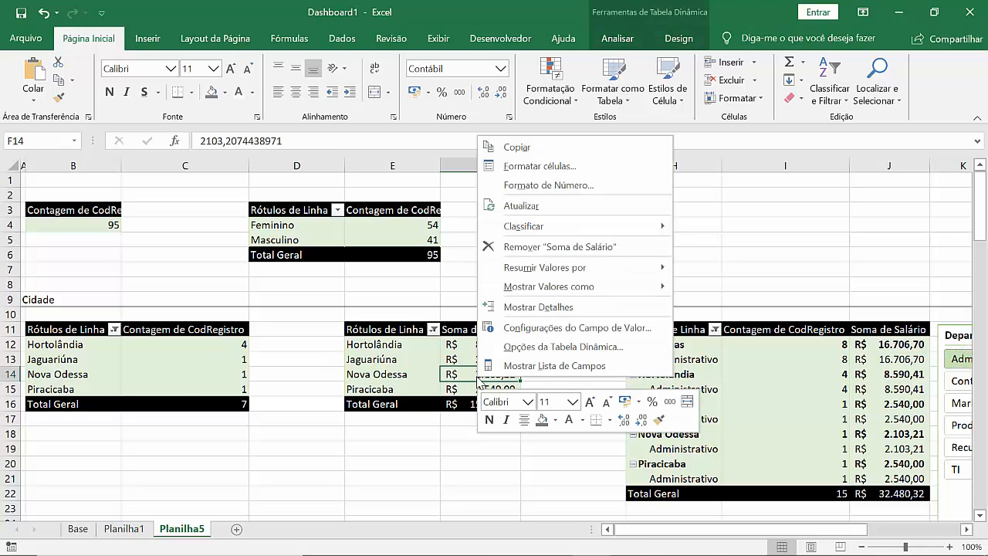
click(582, 349)
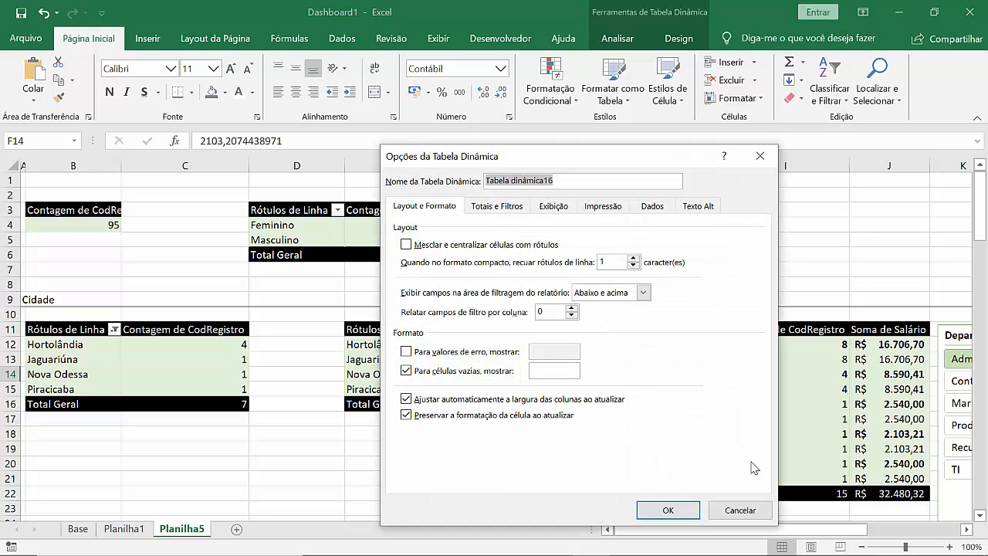
click(742, 511)
Step: Disconnect the Departamento slicer on Planilha5 from Tabela dinâmica15 and Tabela dinâmica16 through its report connections
click(915, 530)
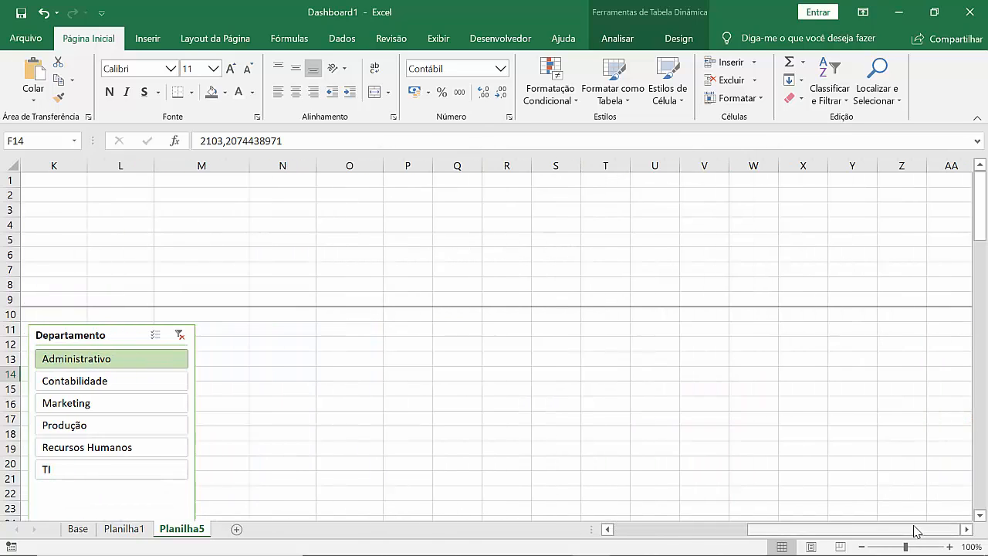
click(73, 334)
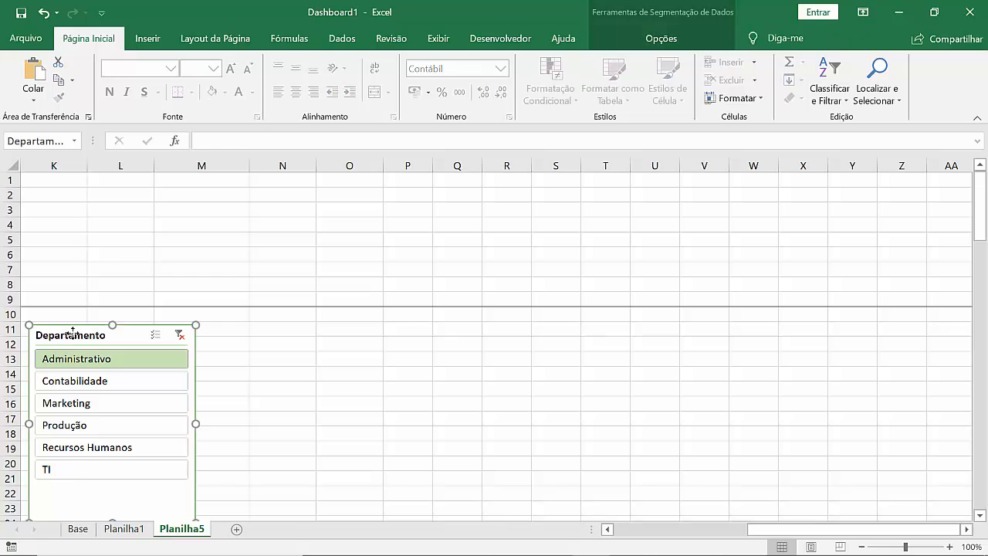
right_click(73, 332)
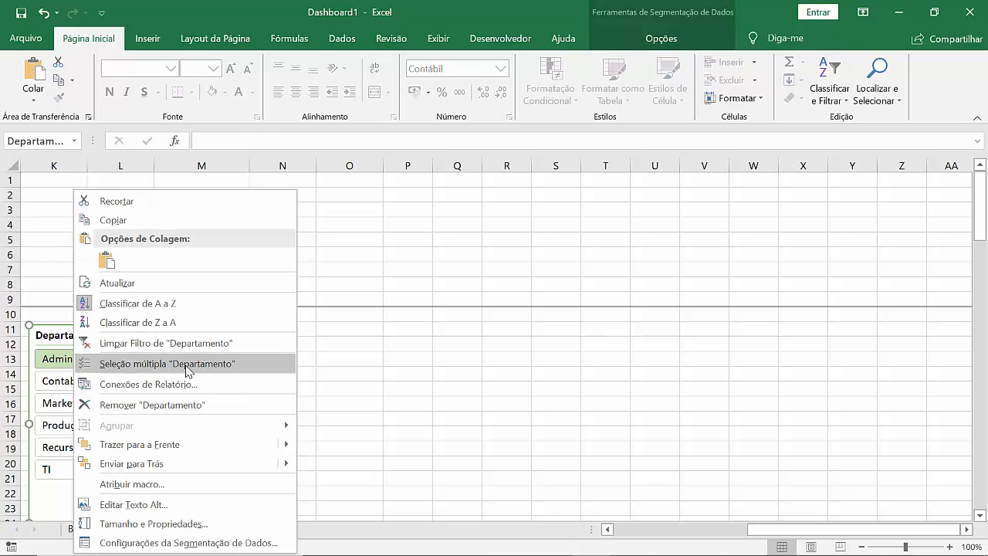
click(168, 386)
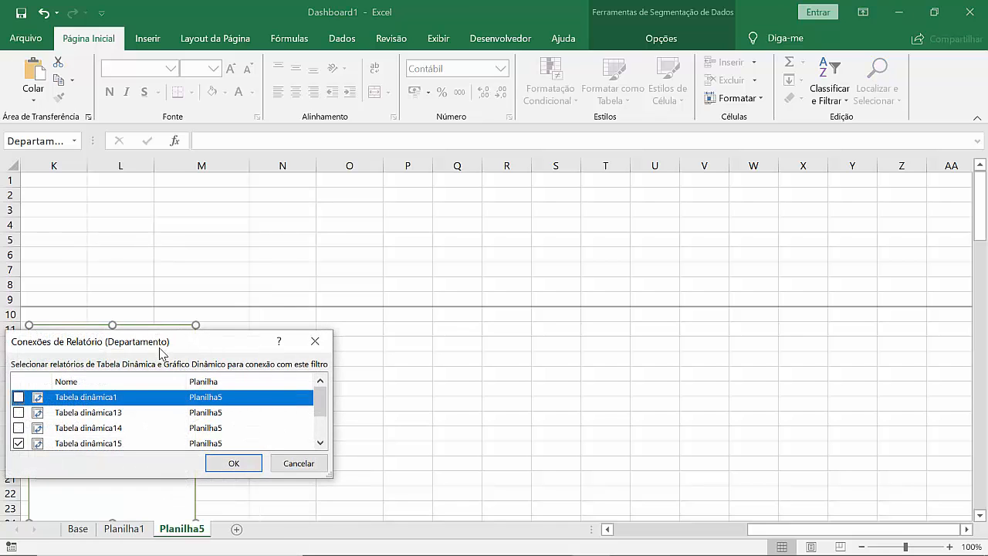
drag(159, 348, 162, 347)
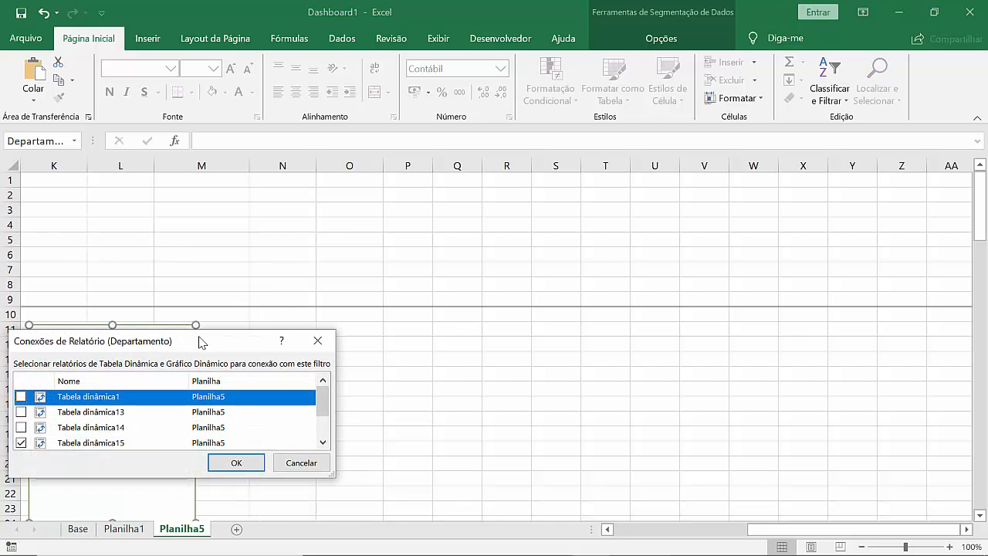
click(20, 445)
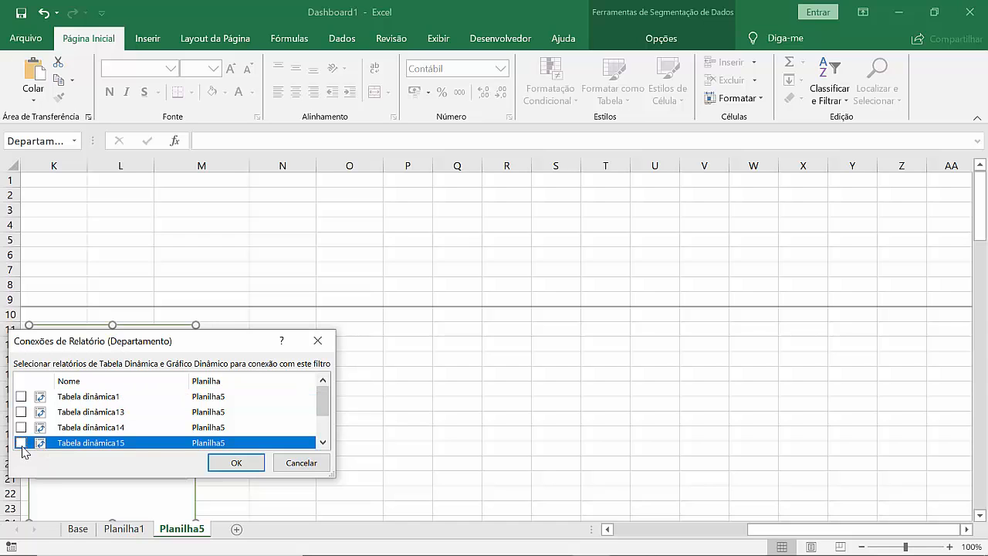
click(323, 442)
click(23, 436)
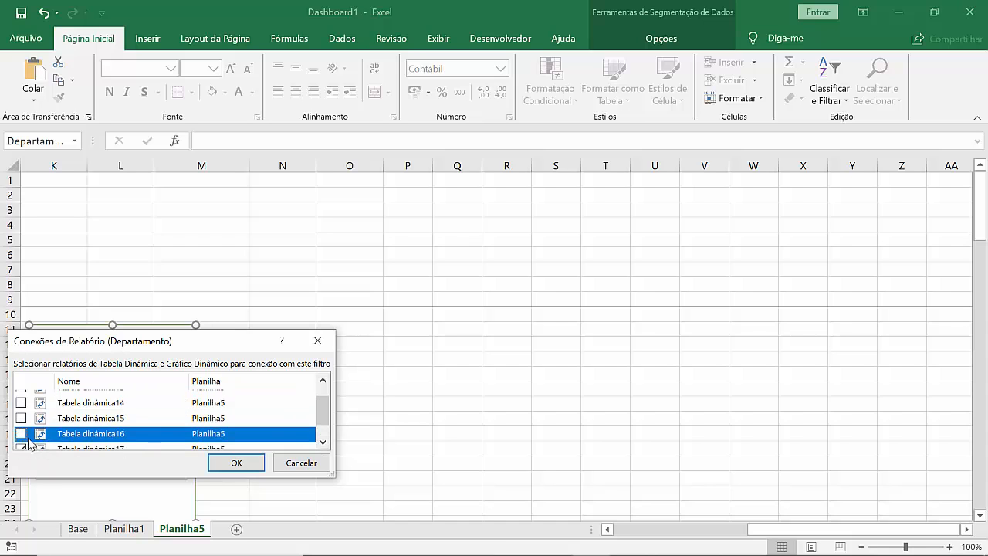
click(236, 463)
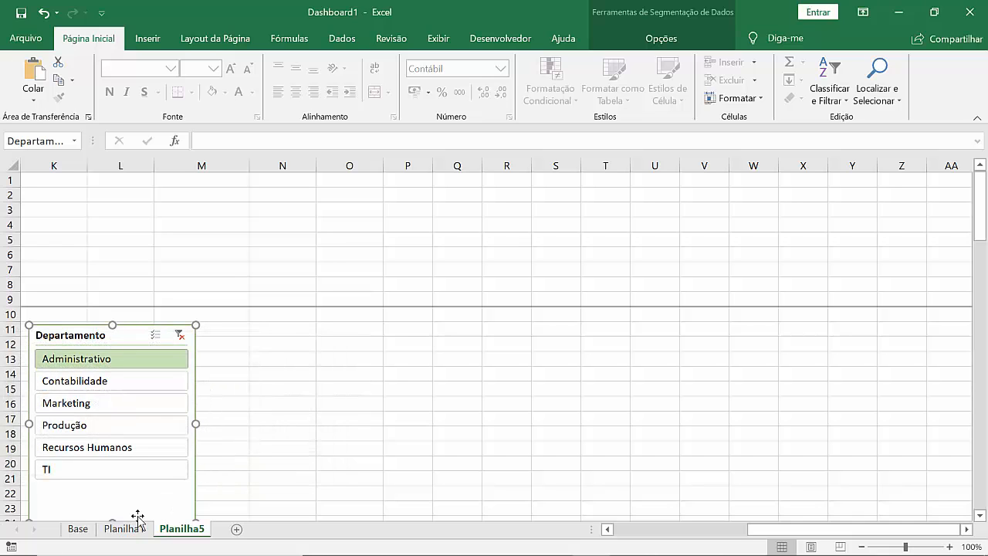
Step: Include Campinas again in the Cidade slicer on Planilha1, so that all cities are selected
click(135, 528)
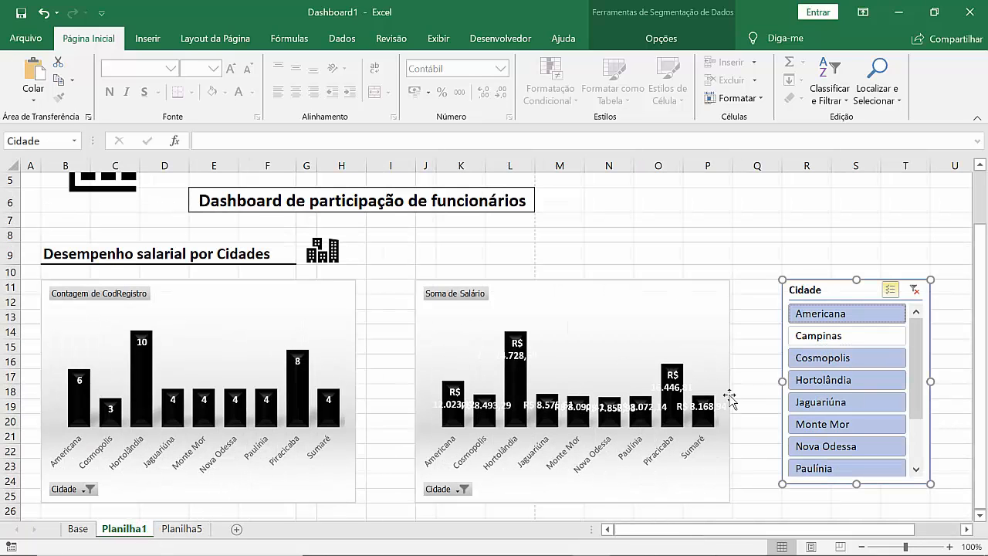
click(818, 336)
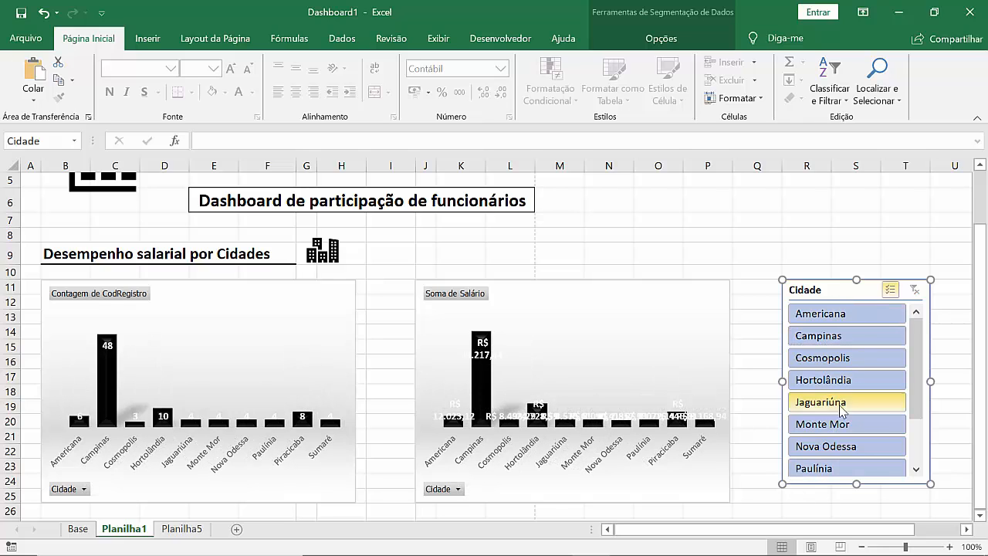
click(855, 509)
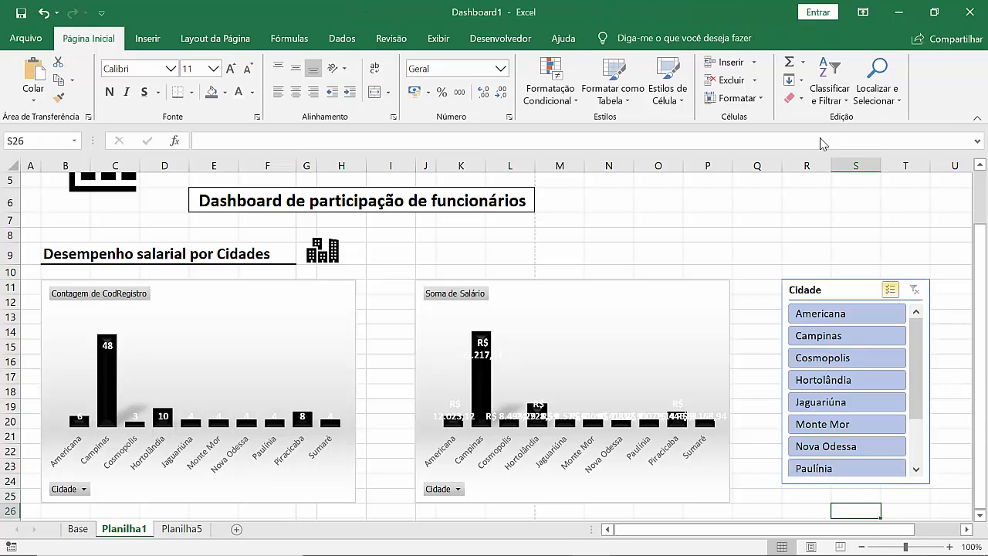
Step: Set the width of column Q, between the Soma de Salário chart and the Cidade slicer, to 3
mouse_move(852, 289)
mouse_down()
mouse_move(840, 289)
mouse_move(862, 287)
mouse_up()
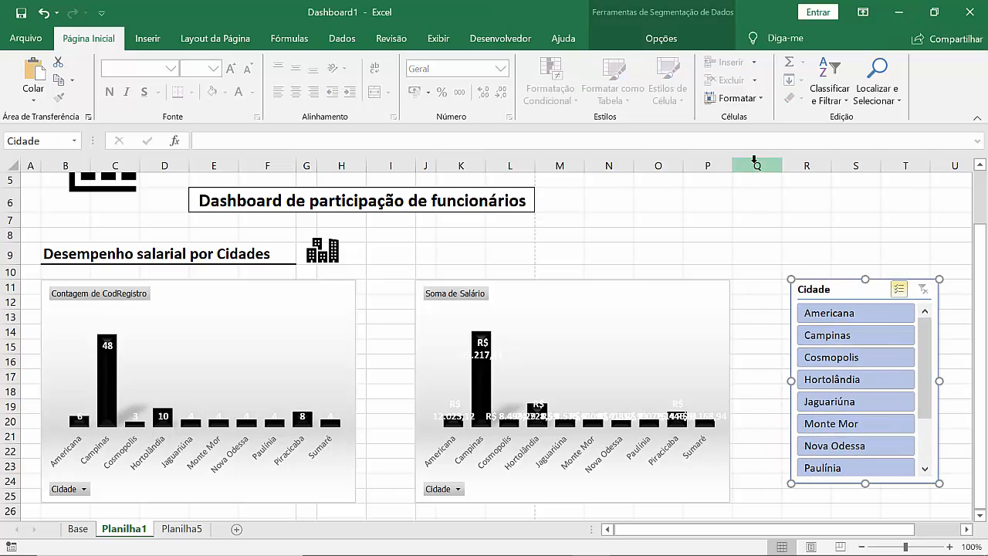
click(754, 162)
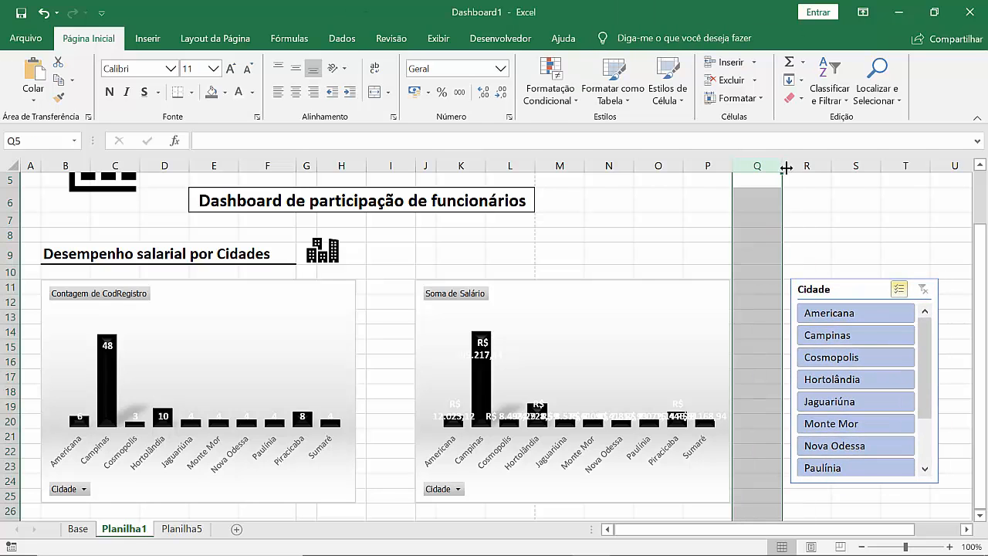
drag(782, 166, 782, 166)
right_click(782, 166)
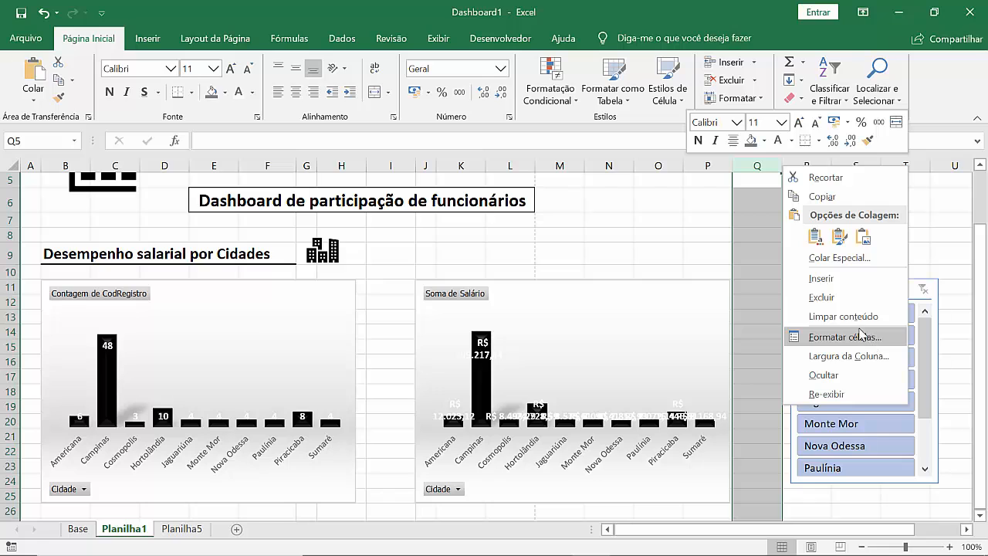
click(844, 356)
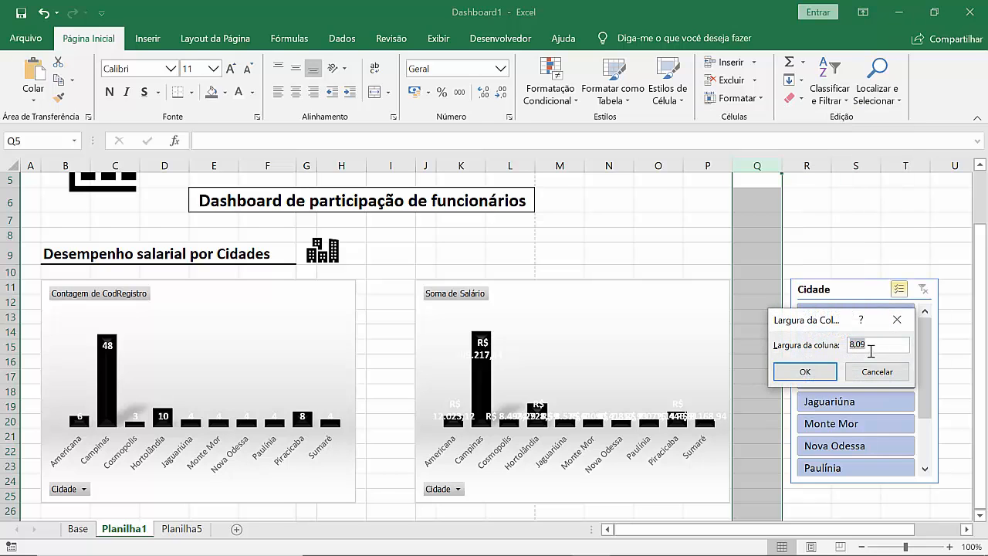
text(3)
key(Return)
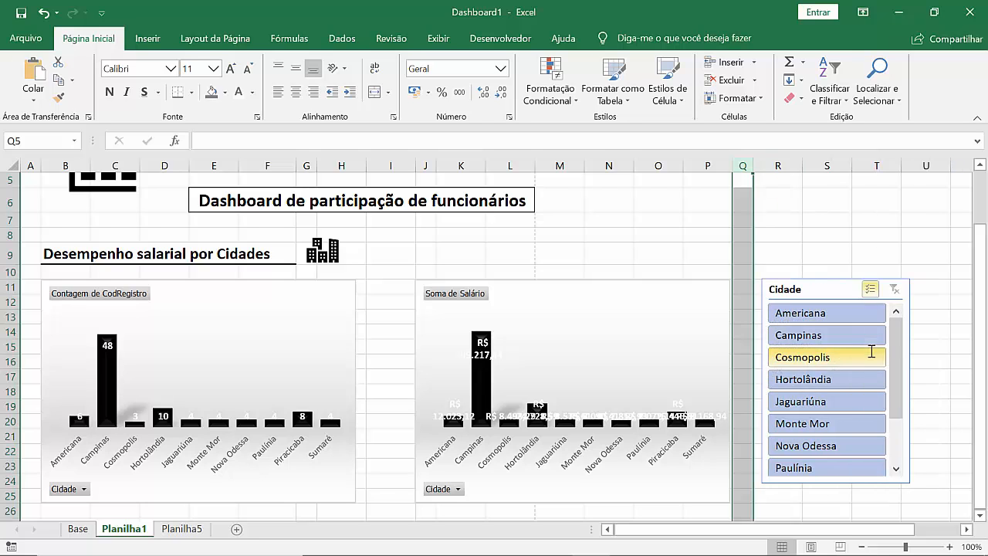
Step: Align the Cidade slicer with the start of column R and extend it to the charts' lower edge, about 7.64 cm high
click(796, 260)
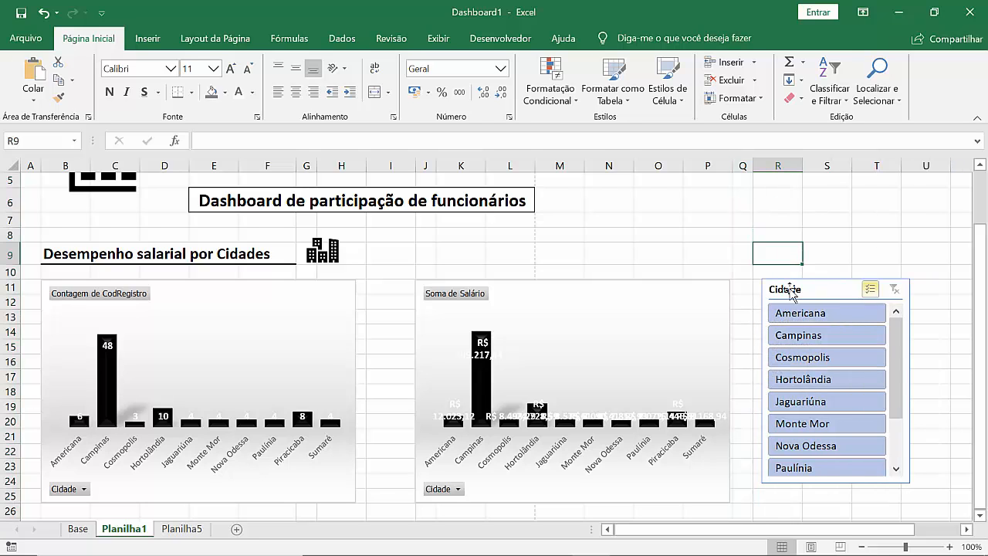
click(780, 290)
drag(780, 292, 809, 290)
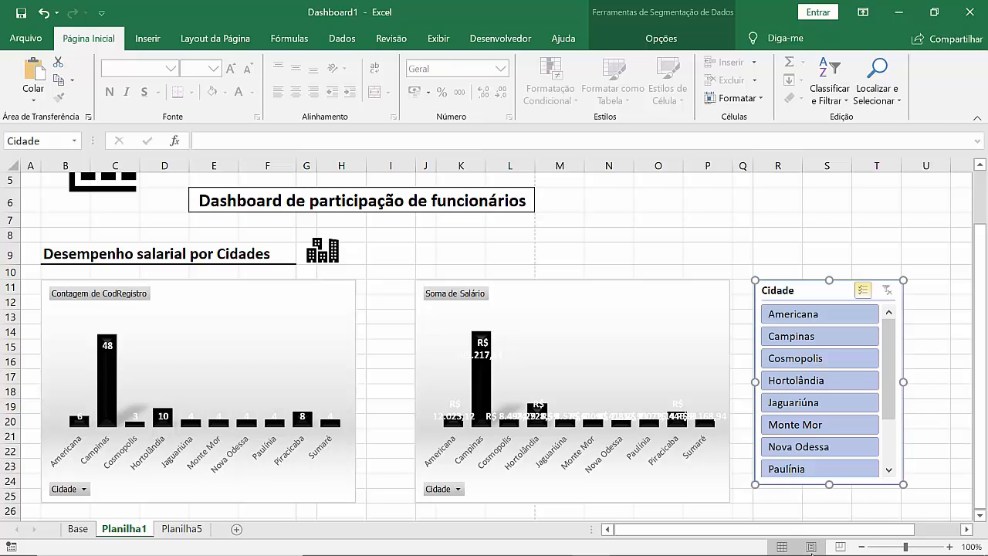
drag(831, 499, 832, 502)
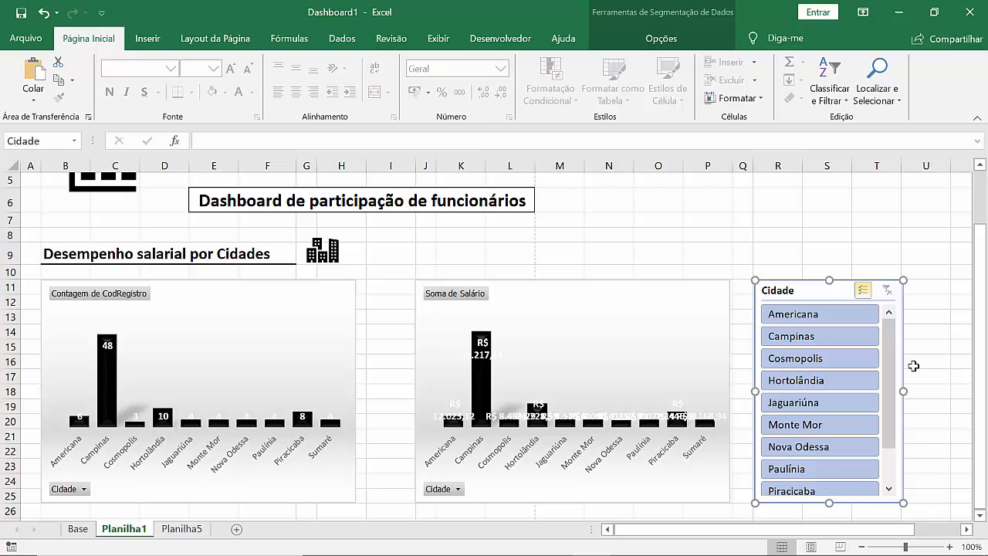
click(912, 362)
Step: Filter both charts with the Cidade slicer by deselecting Cosmopolis, Campinas, Americana and Jaguariúna
click(823, 357)
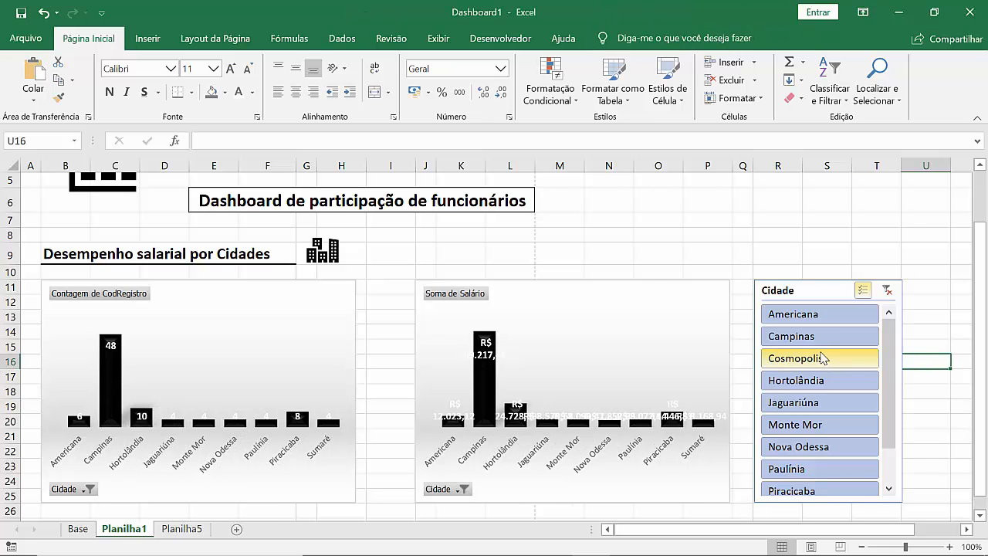
click(791, 335)
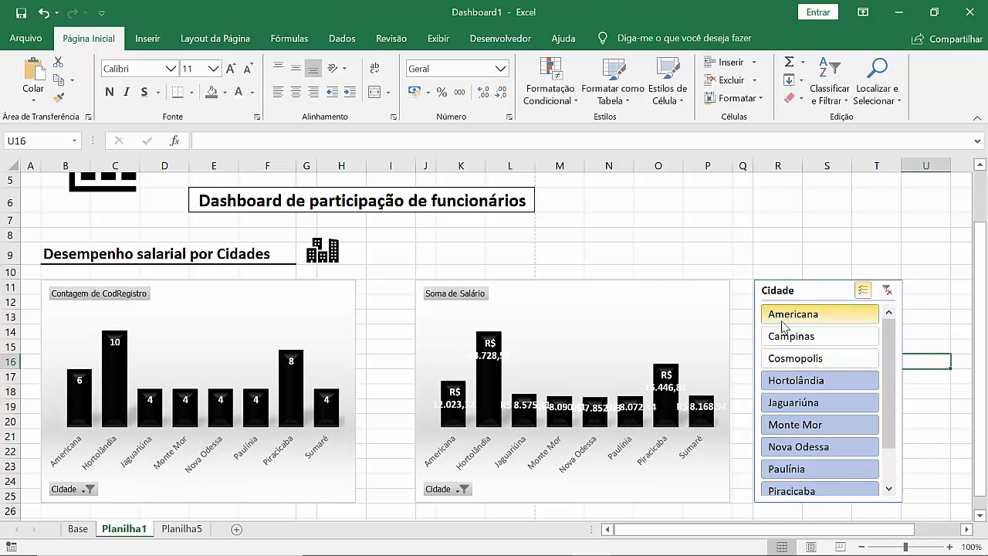
click(784, 318)
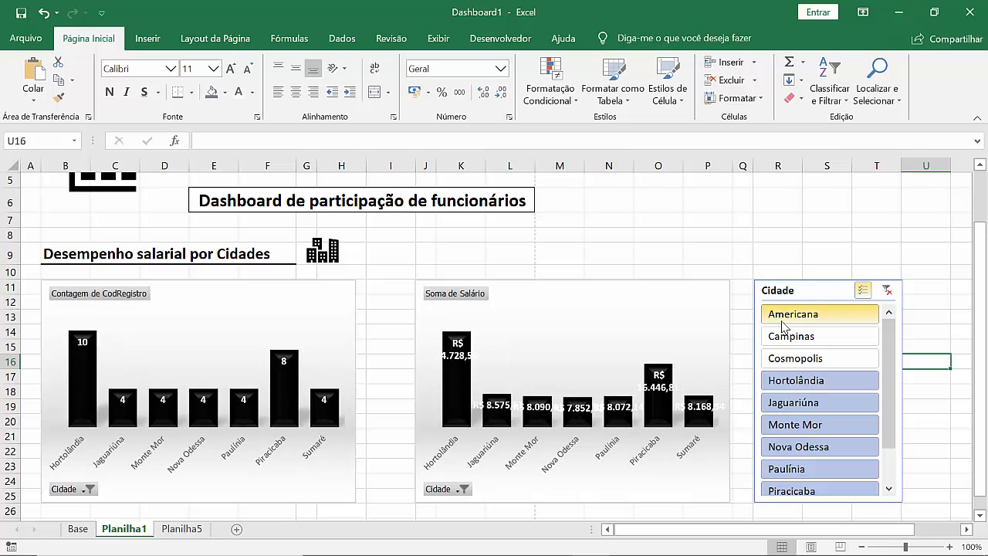
click(805, 414)
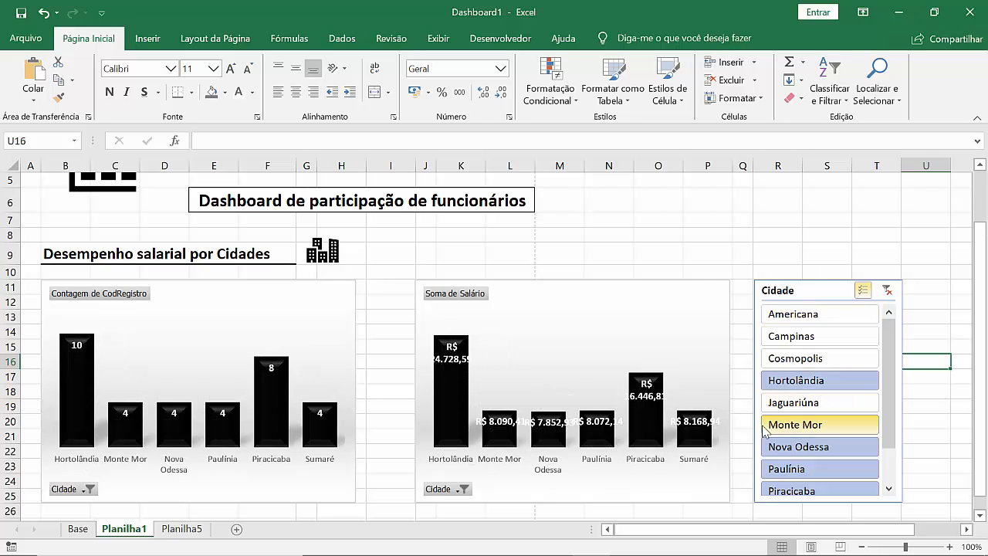
click(741, 252)
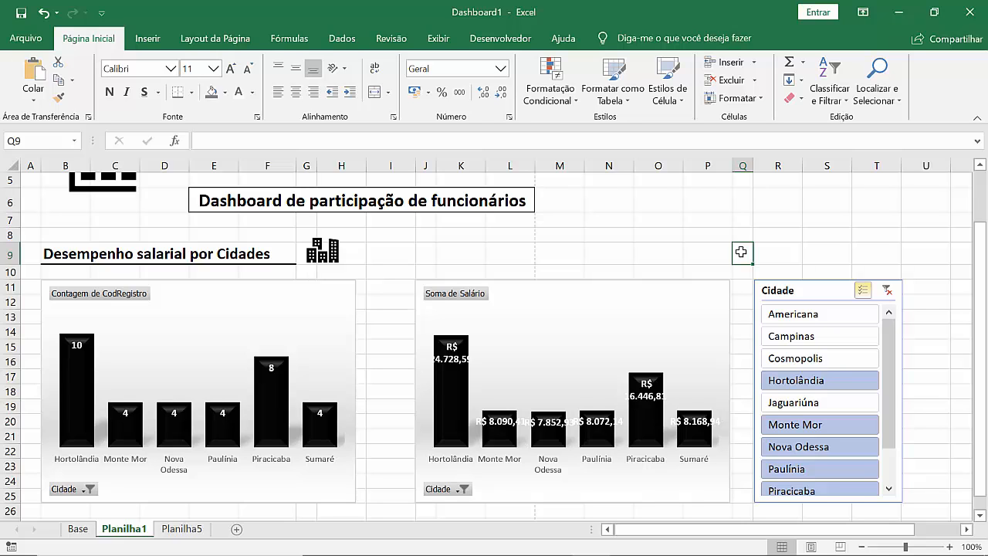
Step: Add Campinas and Americana back to the Cidade slicer selection, keeping multiple selection active
click(797, 338)
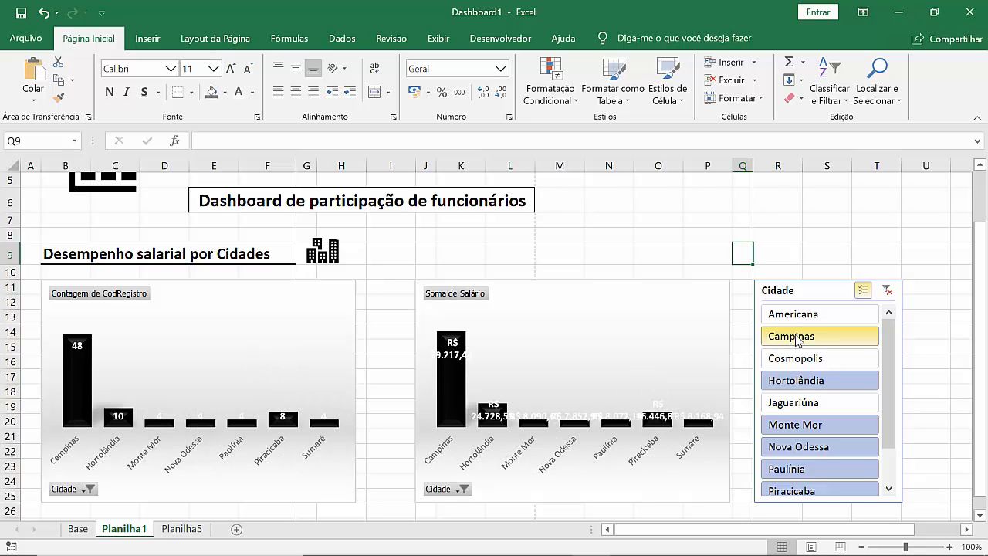
click(794, 313)
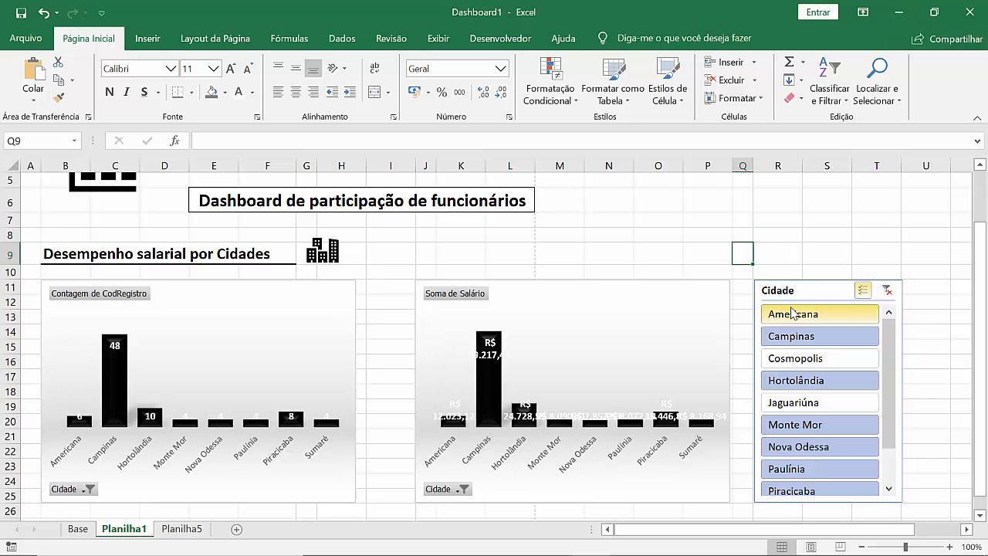
click(800, 290)
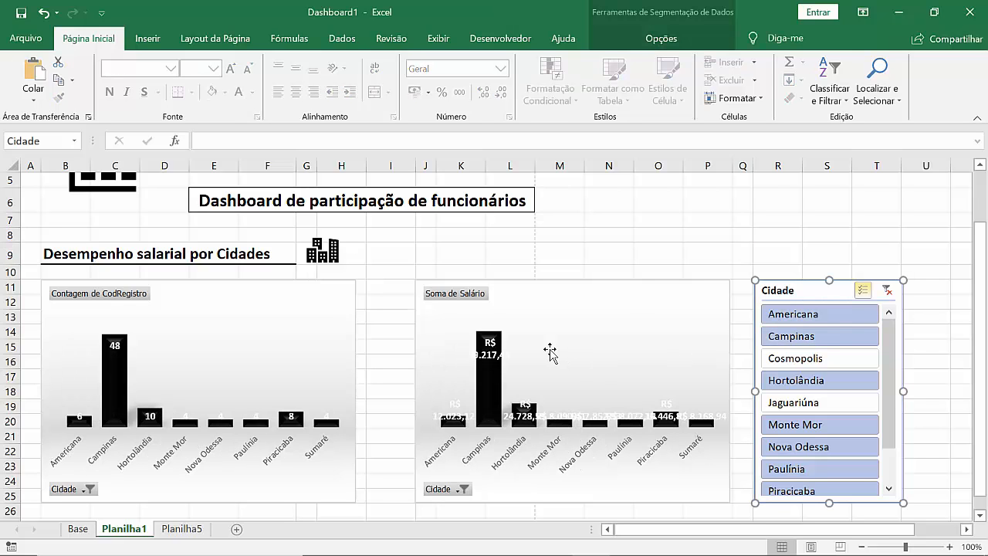
click(865, 291)
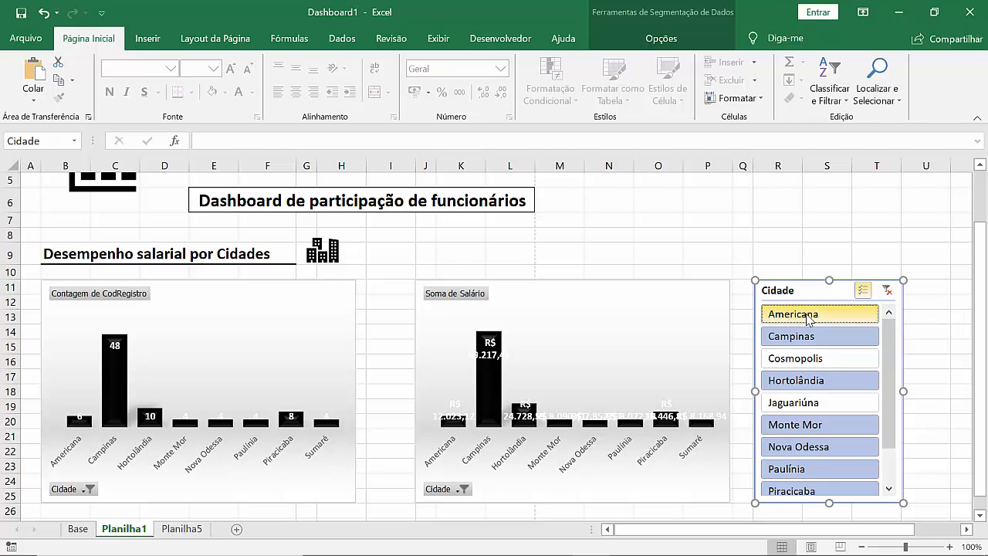
Step: Exclude Americana, Campinas, Hortolândia and Paulínia in the Cidade slicer
click(808, 317)
click(805, 338)
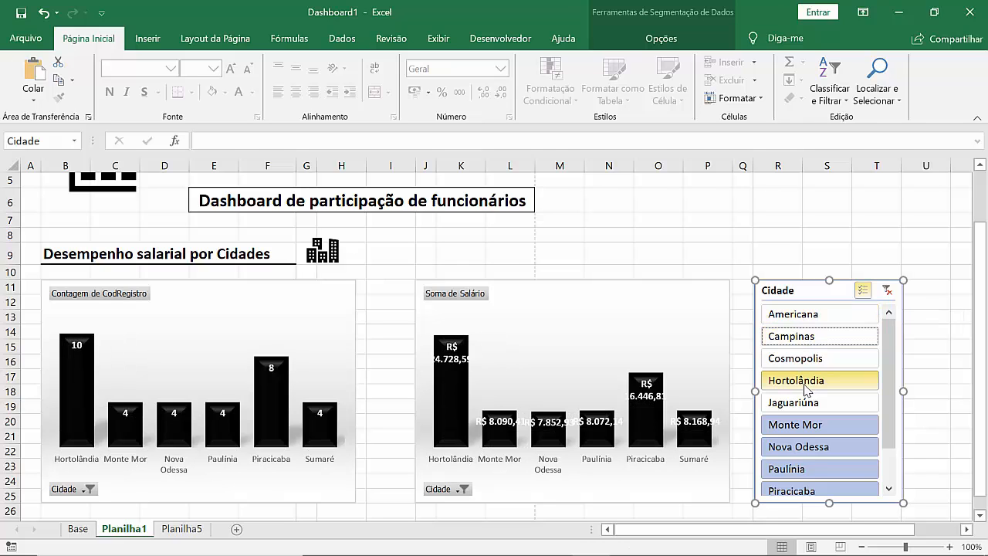
click(805, 384)
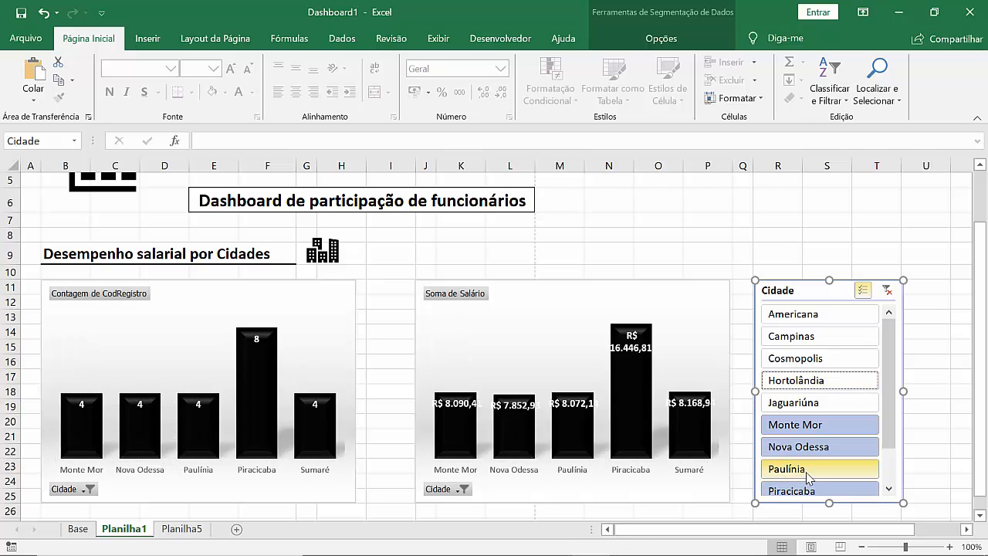
click(808, 476)
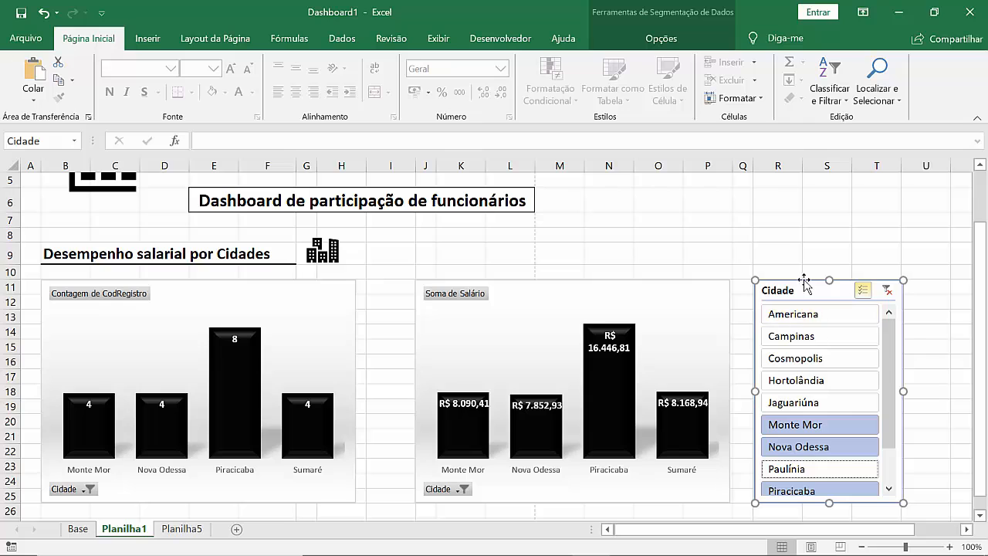
Step: Restyle the Cidade slicer with the light style that has a dark grey outline and mid-grey selected items
click(637, 48)
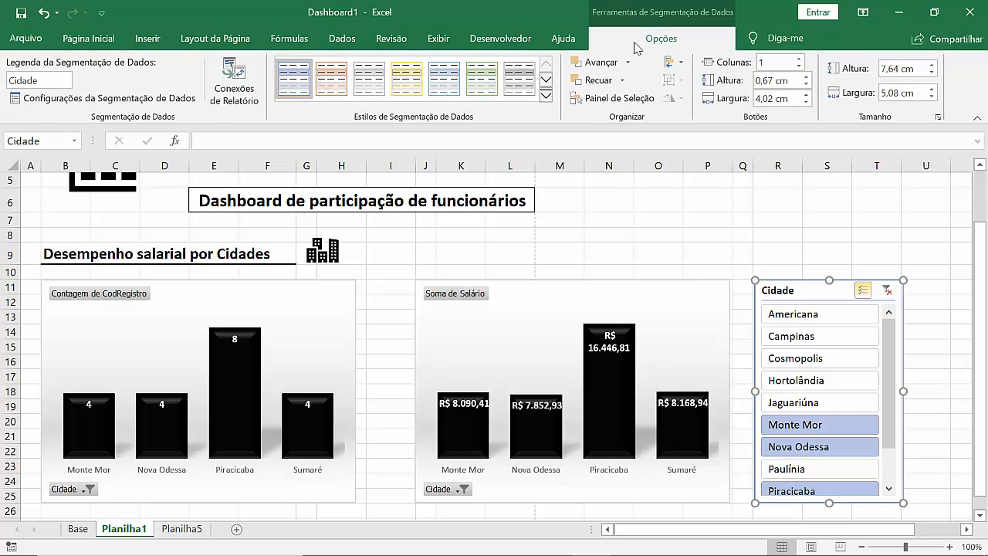
click(547, 82)
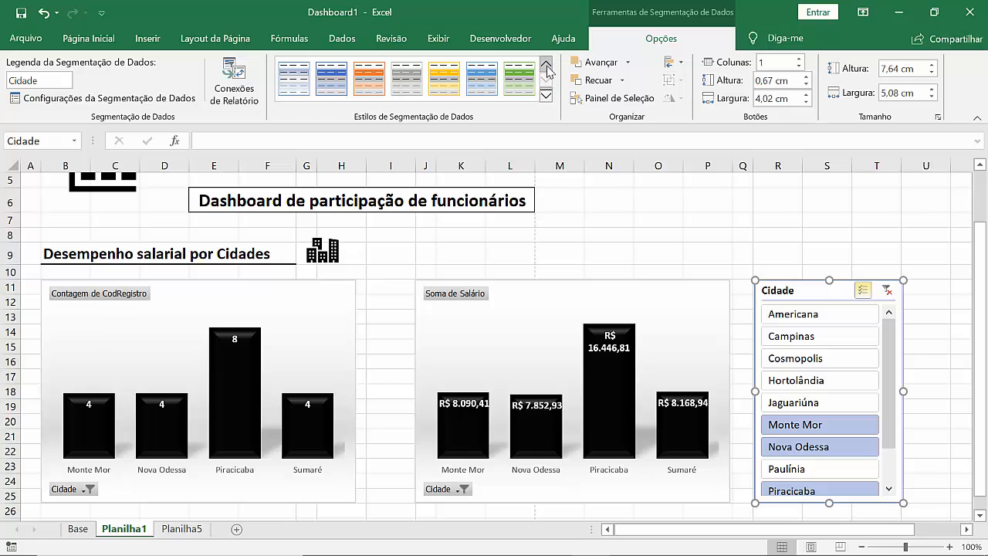
click(546, 63)
click(521, 75)
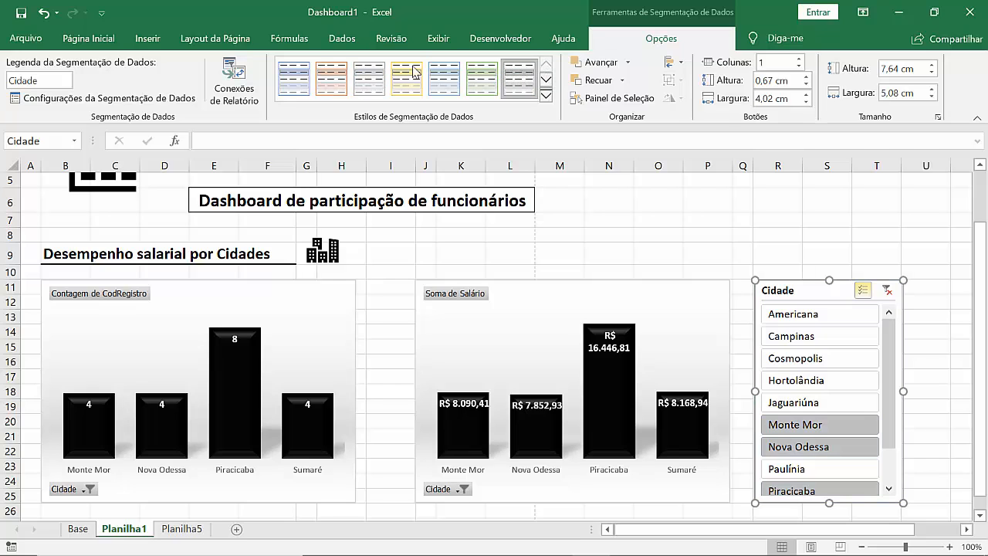
Step: Try the lighter grey and solid grey styles on the Cidade slicer, ending on the light style with mid-grey selected items
click(380, 71)
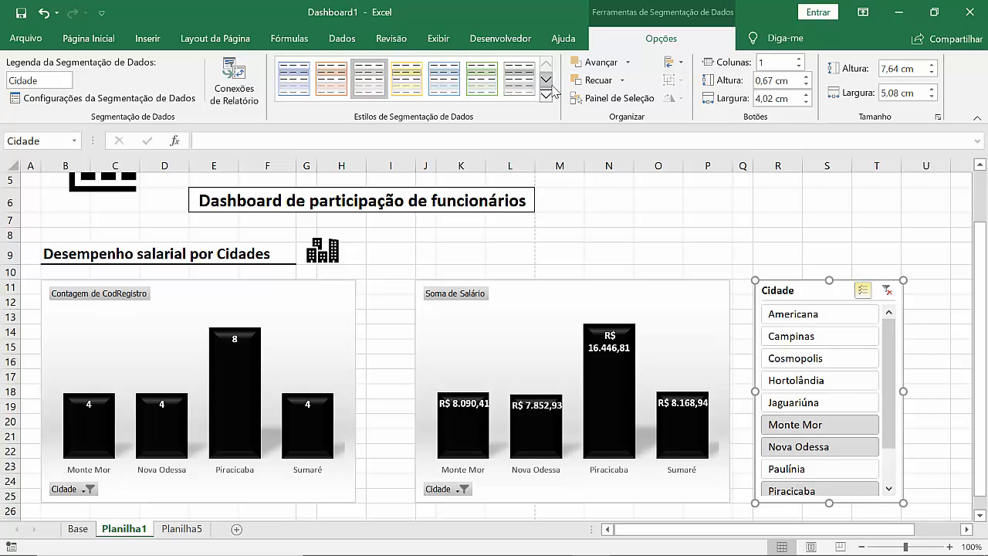
click(516, 77)
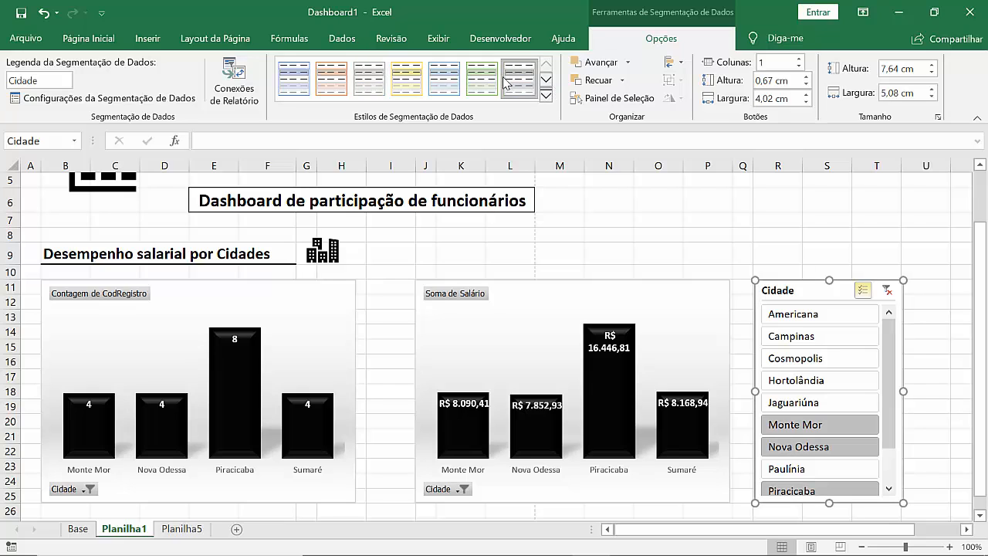
click(546, 80)
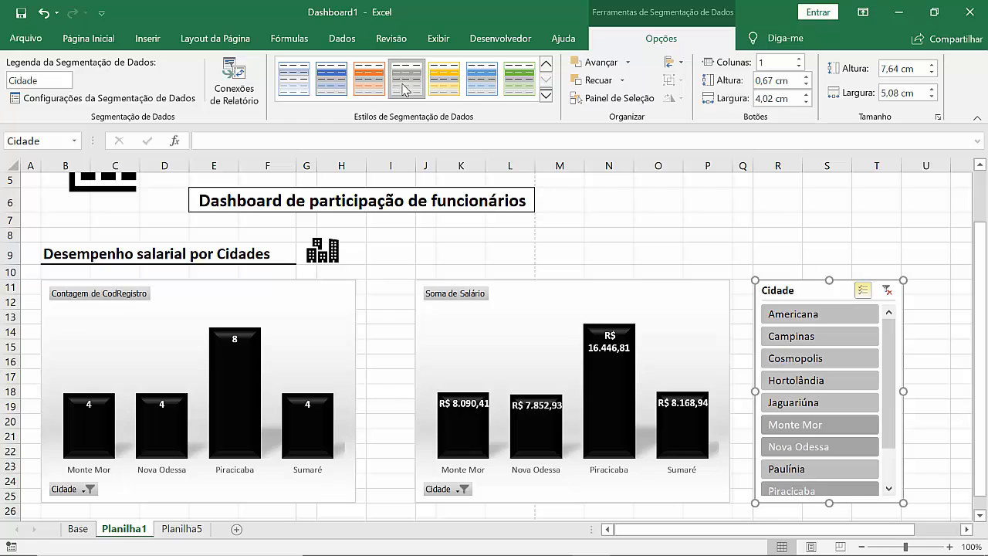
click(546, 64)
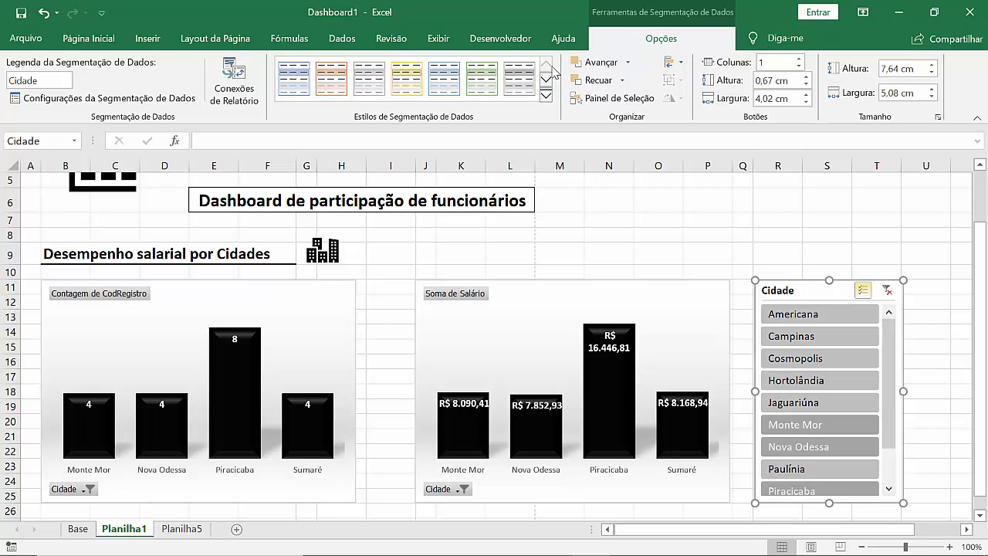
click(530, 77)
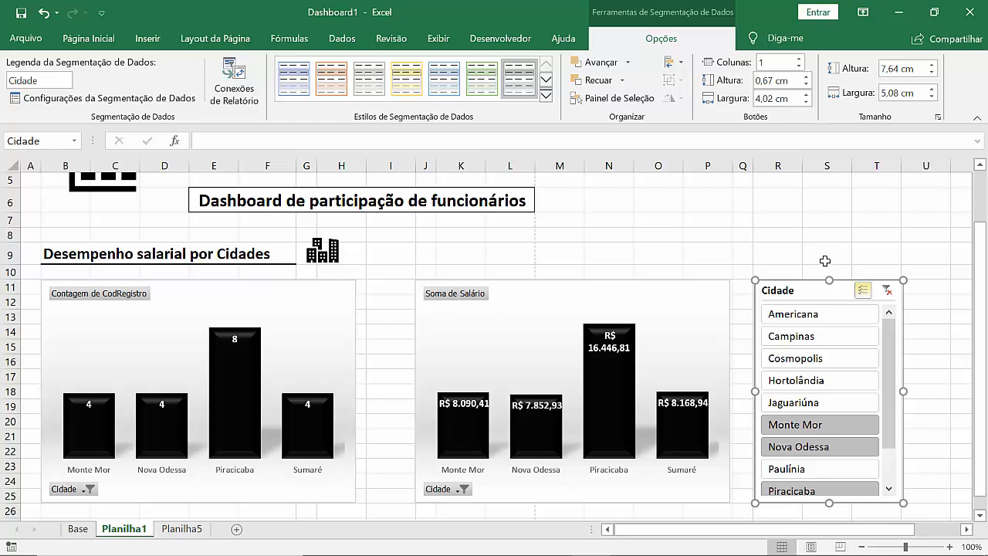
Step: Add Americana, Campinas, Cosmopolis, Hortolândia, Jaguariúna and Paulínia to the Cidade slicer selection so both charts include every city
click(707, 220)
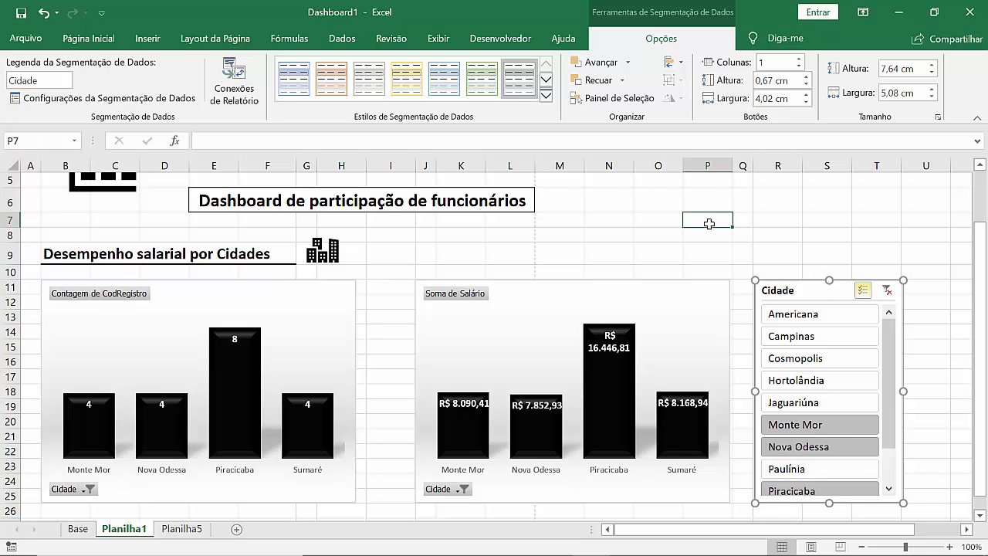
click(814, 321)
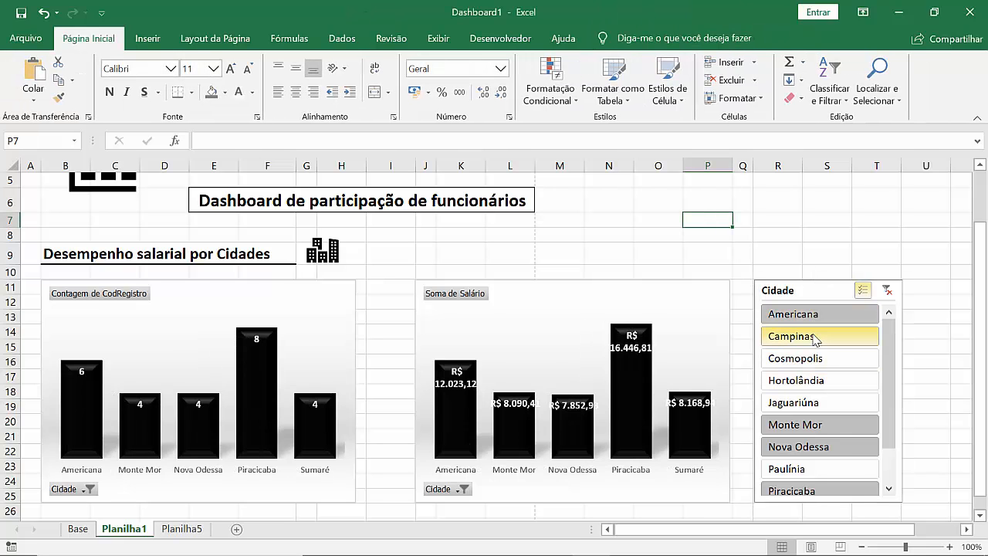
click(815, 338)
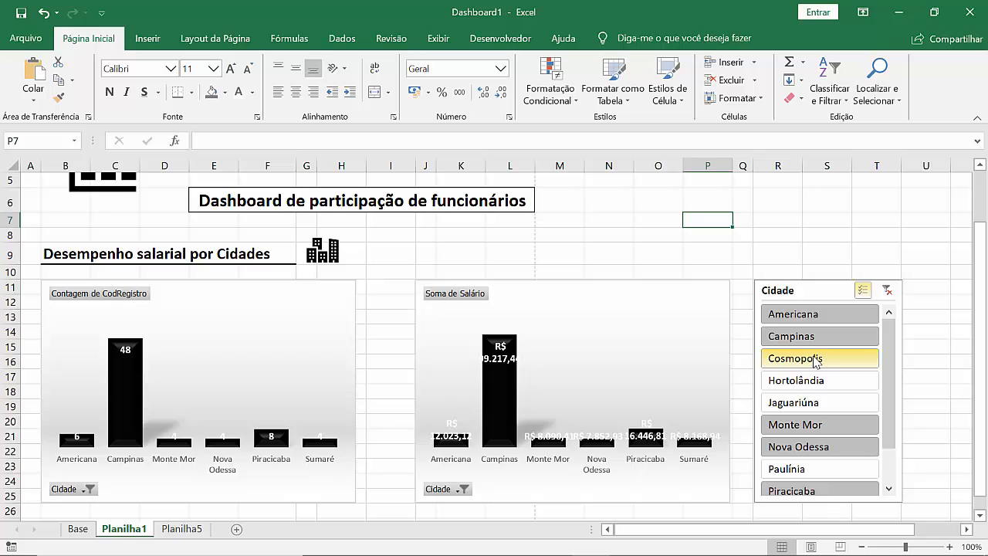
click(817, 360)
click(817, 379)
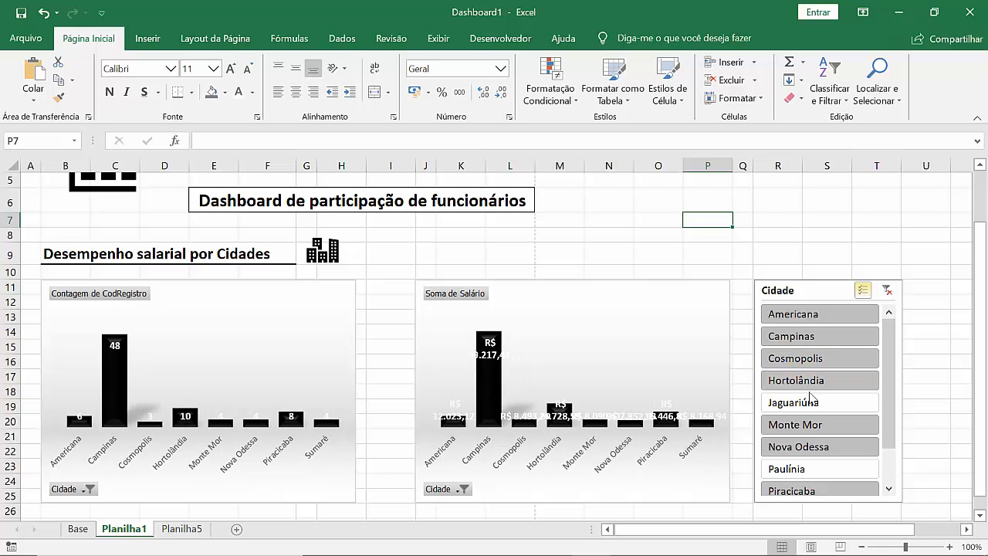
click(811, 400)
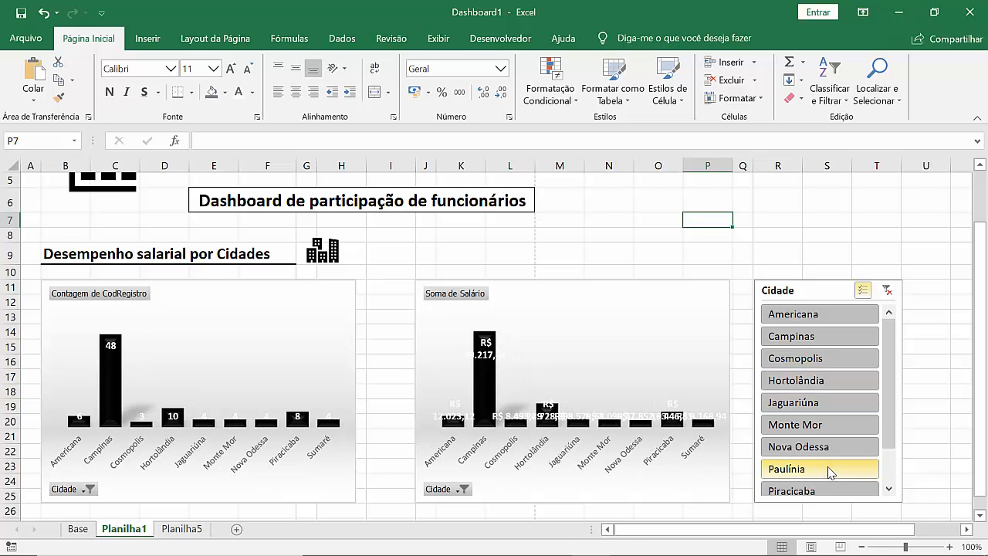
click(830, 471)
click(890, 486)
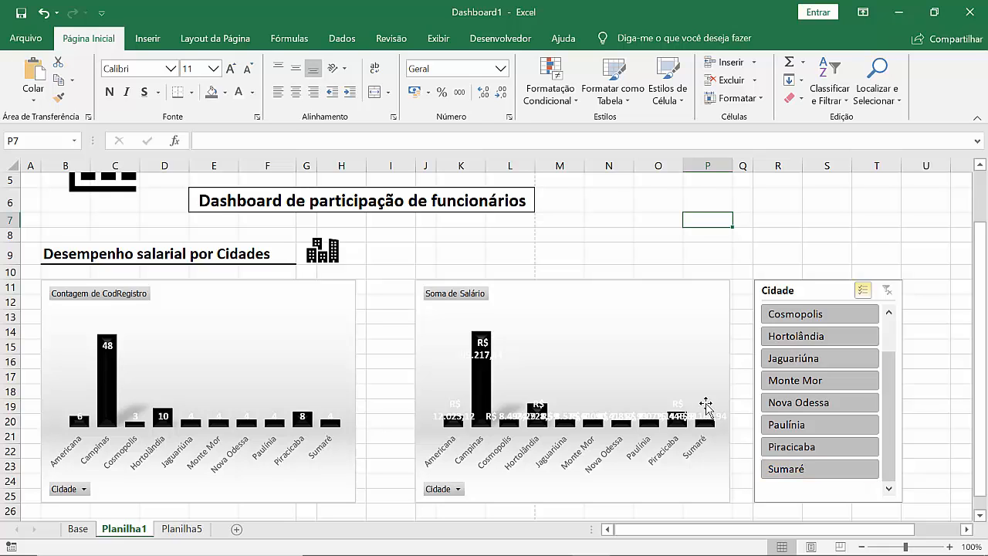
Step: Review the dashboard layout and examine the Sexo section's pivot tables on Planilha5, including the Feminino Superior Completo salary row
scroll(705, 404, up, 2)
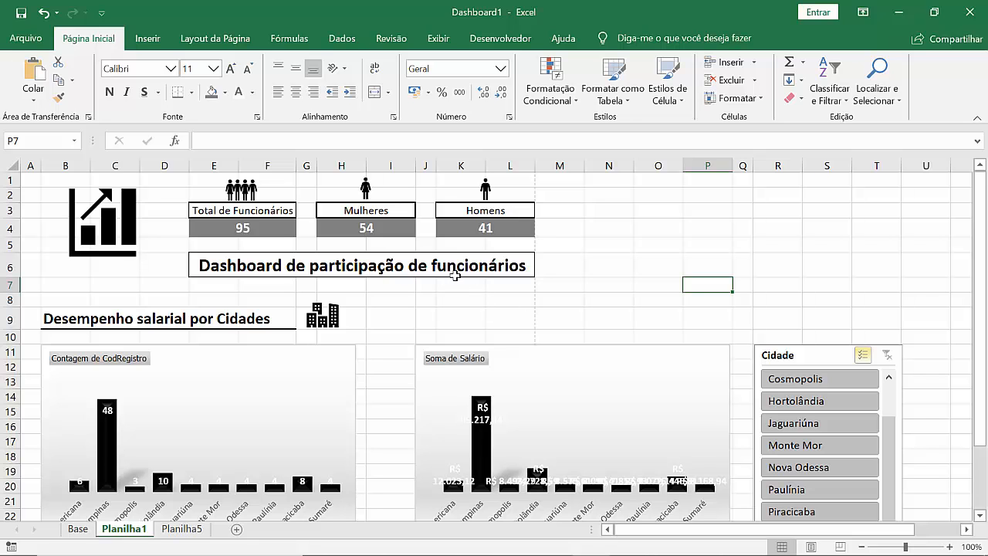
scroll(479, 266, down, 2)
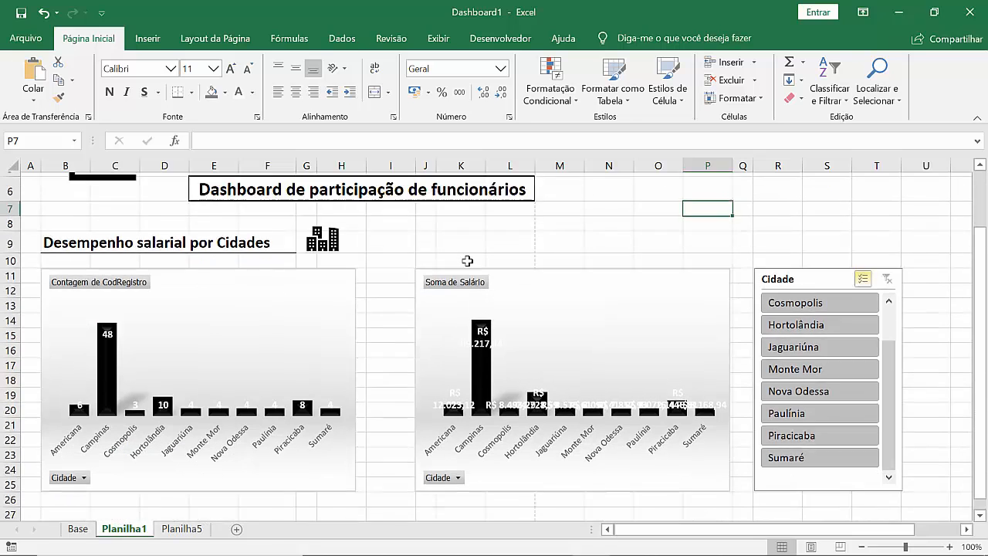
scroll(467, 261, up, 1)
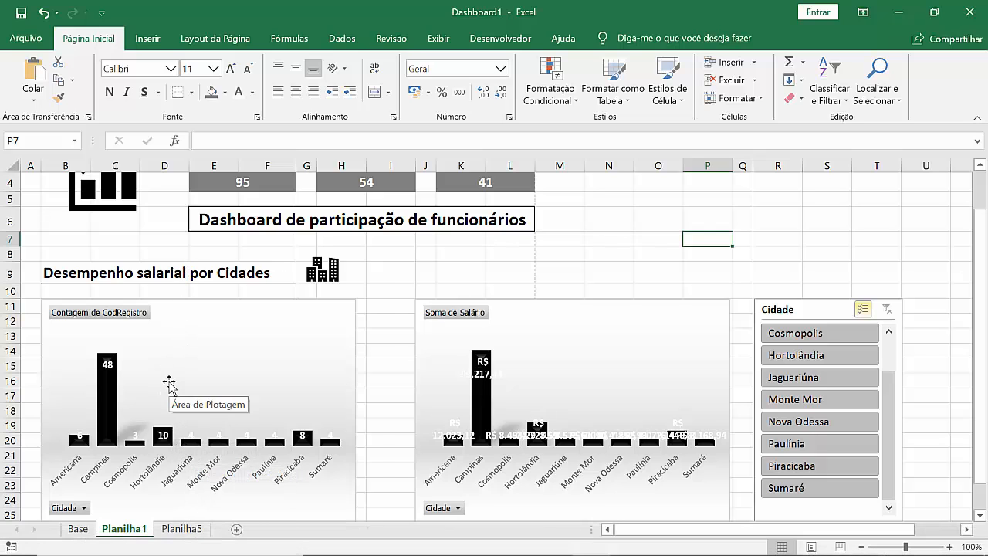
scroll(168, 379, down, 2)
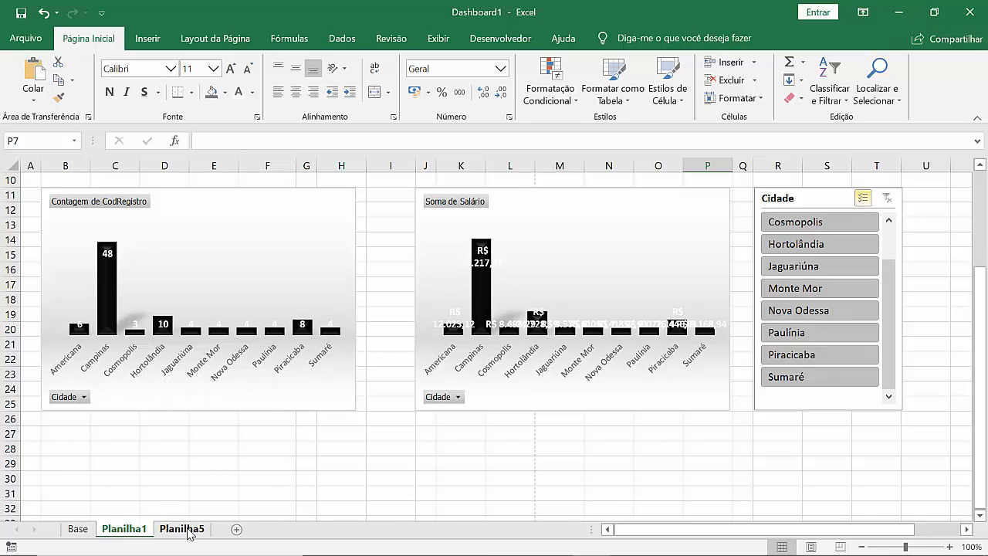
click(197, 538)
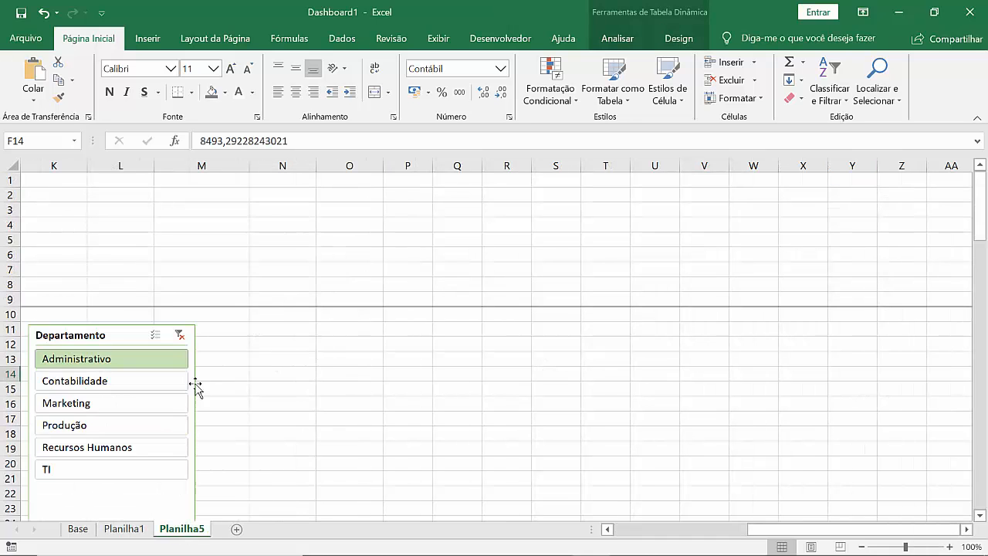
click(673, 532)
scroll(200, 374, down, 1)
scroll(201, 373, down, 4)
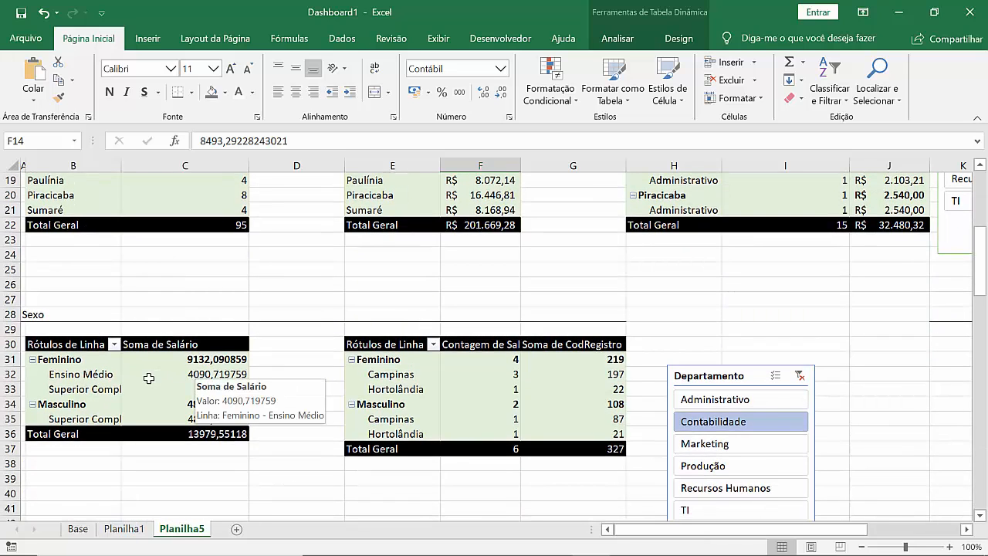
click(105, 389)
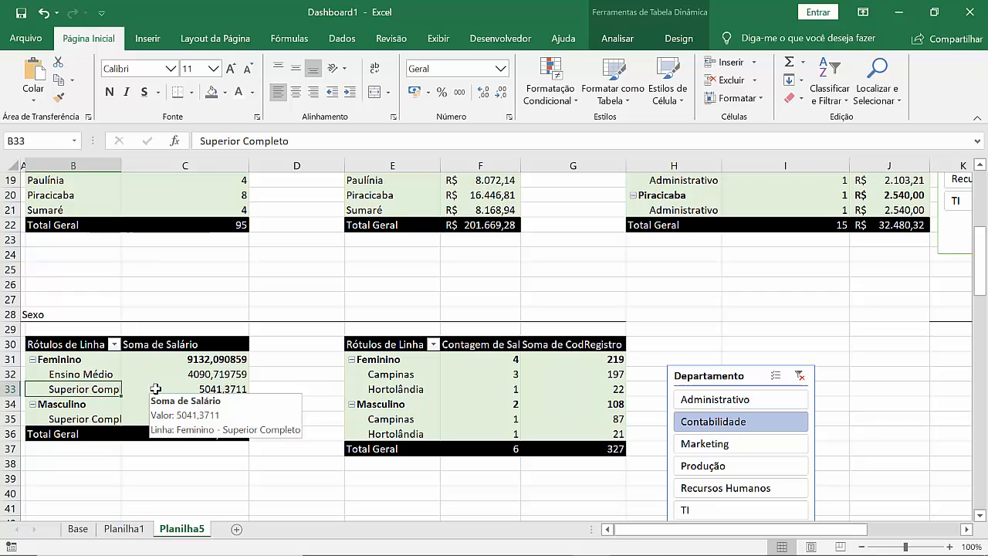
click(203, 388)
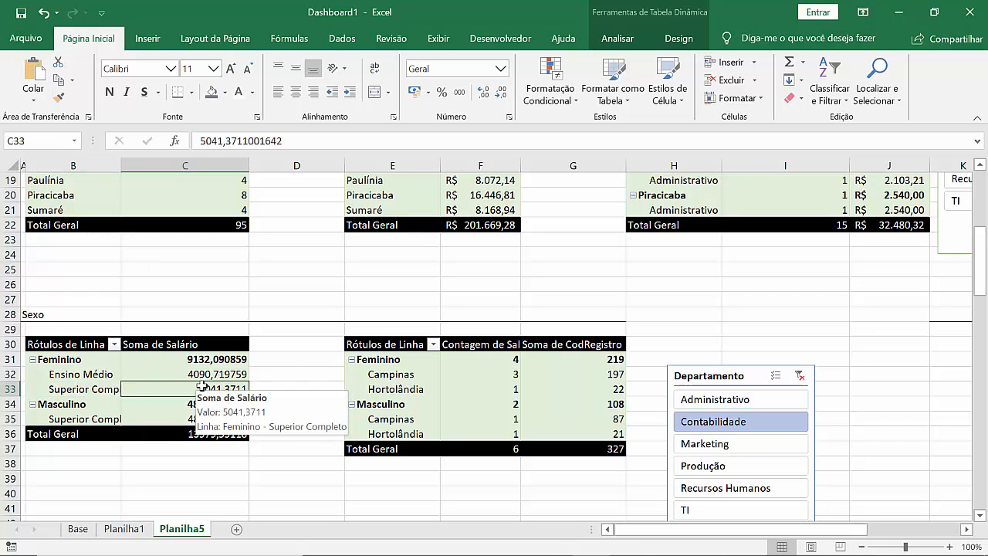
click(81, 390)
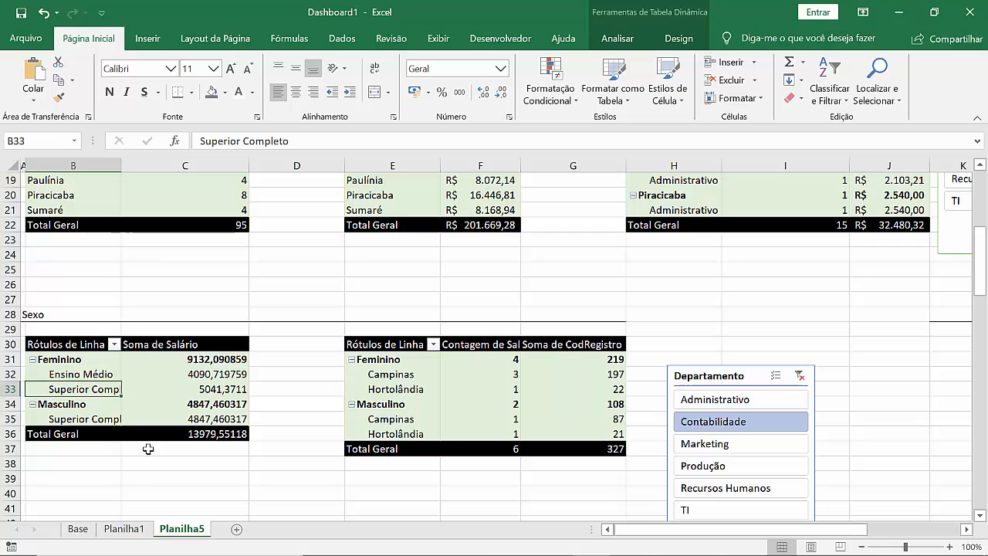
Step: Copy the heading "Desempenho salarial por Cidades" from B9 on Planilha1 to cell B28, below the charts
click(123, 529)
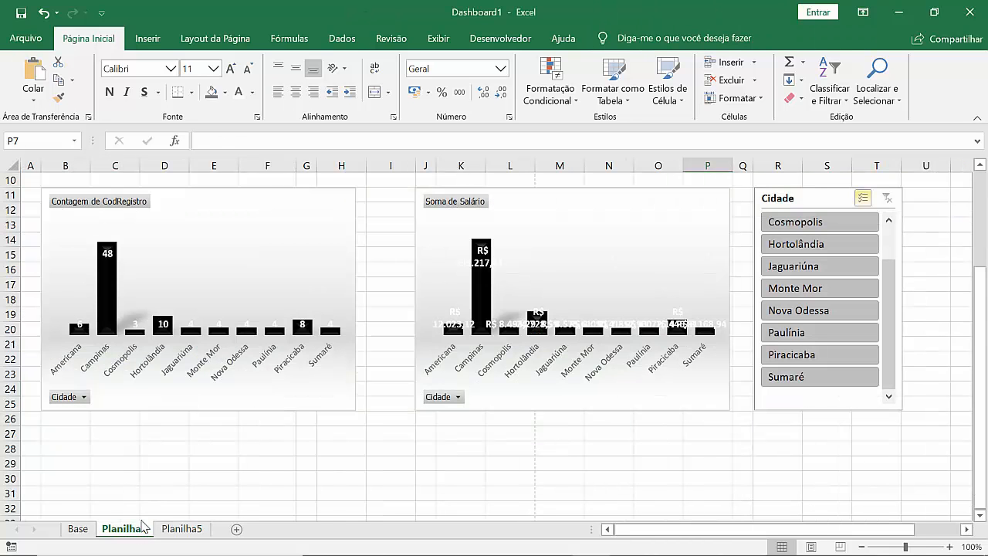
scroll(157, 460, up, 3)
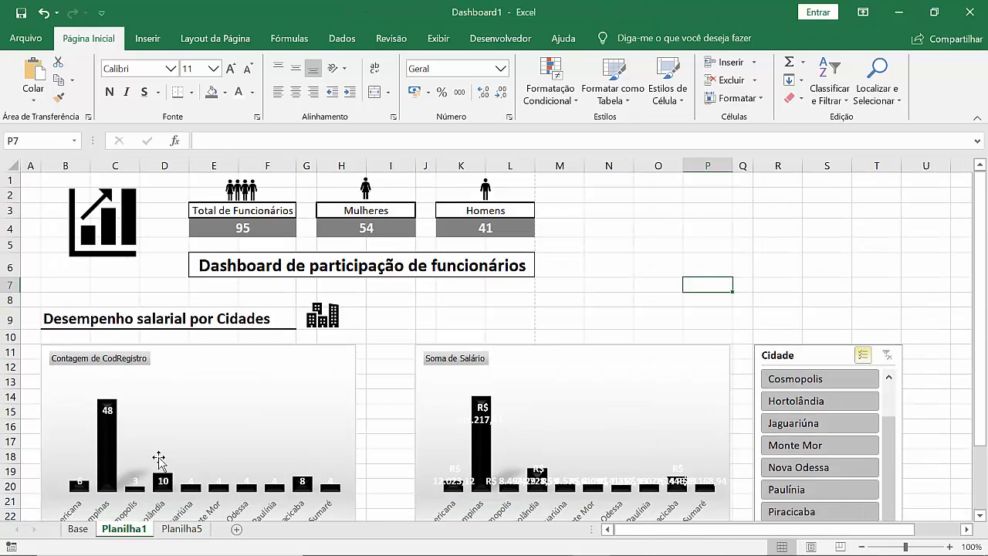
scroll(161, 461, down, 2)
scroll(161, 461, up, 2)
click(85, 317)
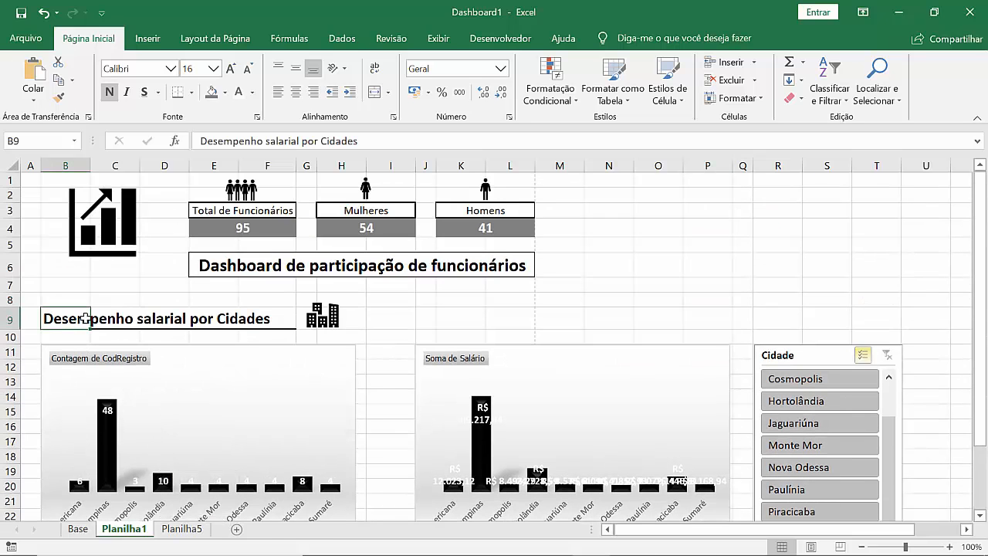
key(ctrl+c)
scroll(103, 347, down, 6)
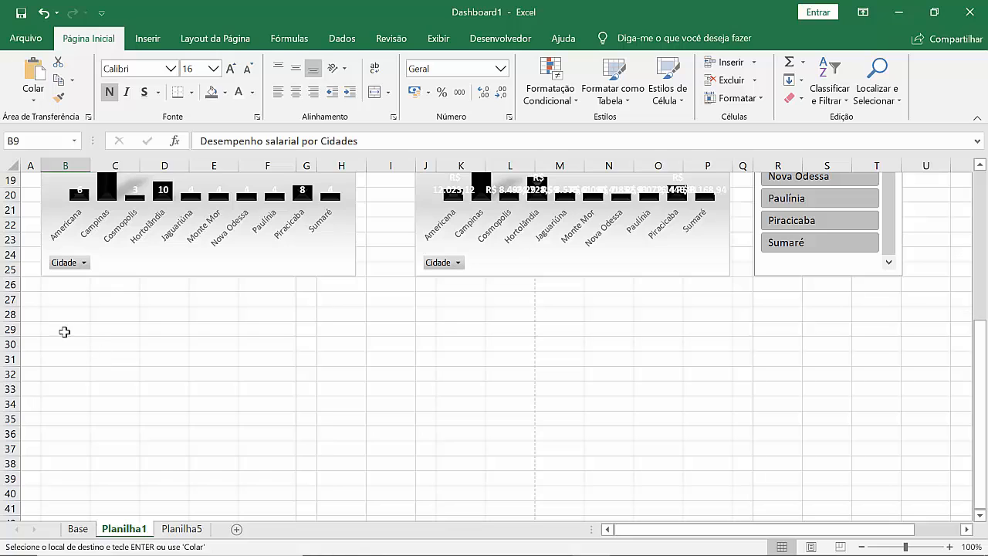
click(56, 315)
key(ctrl+v)
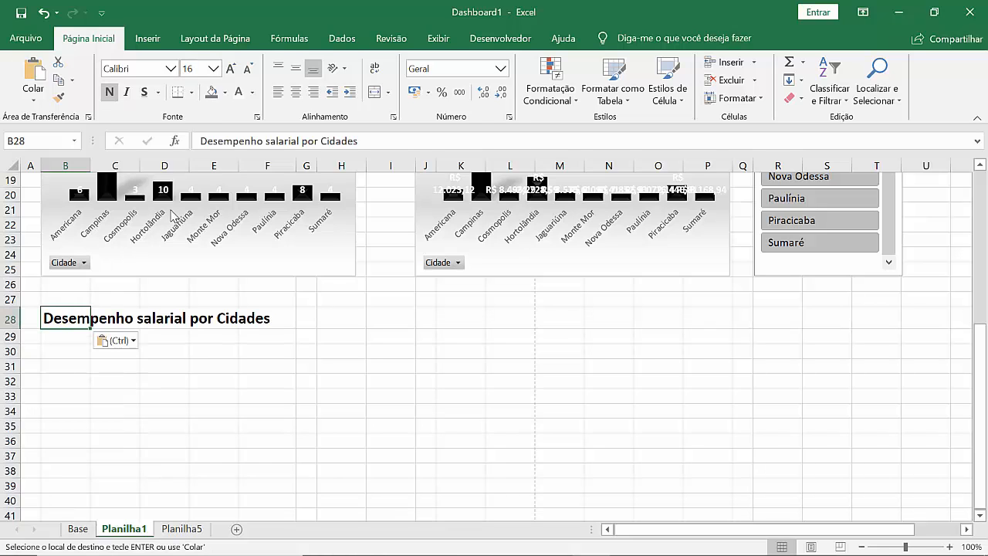
key(ctrl)
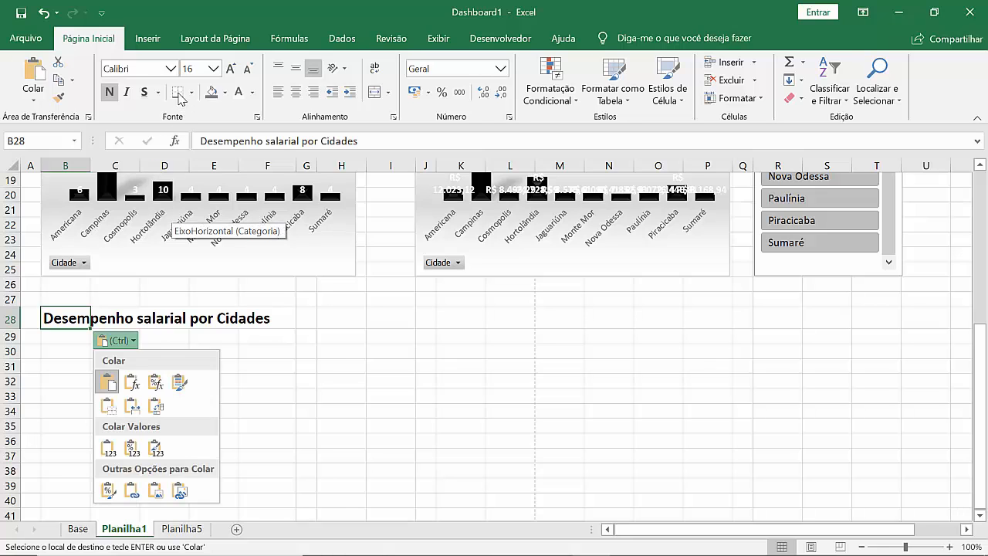
Step: Try a bottom border on cell B28 alone and compare it with the underlined heading in row 9
click(179, 93)
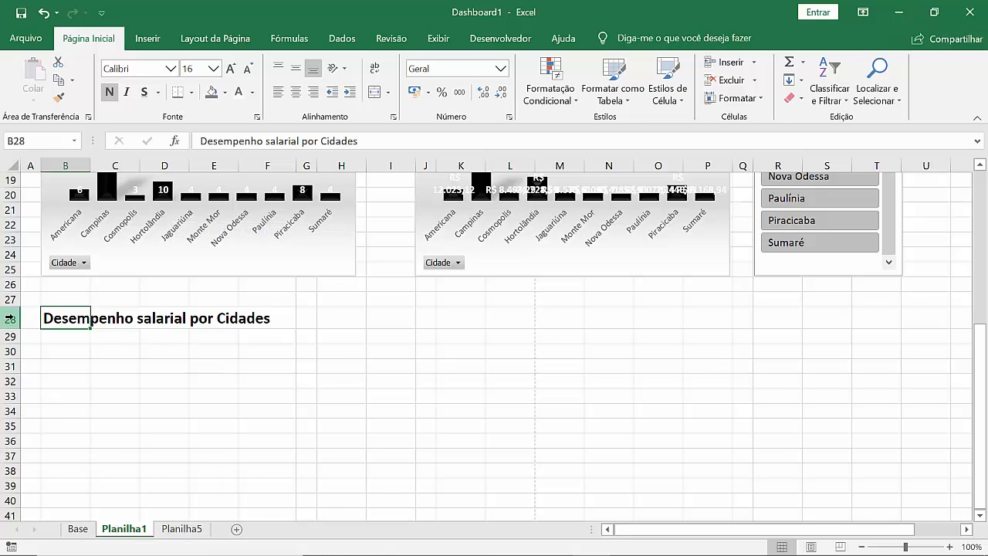
click(9, 318)
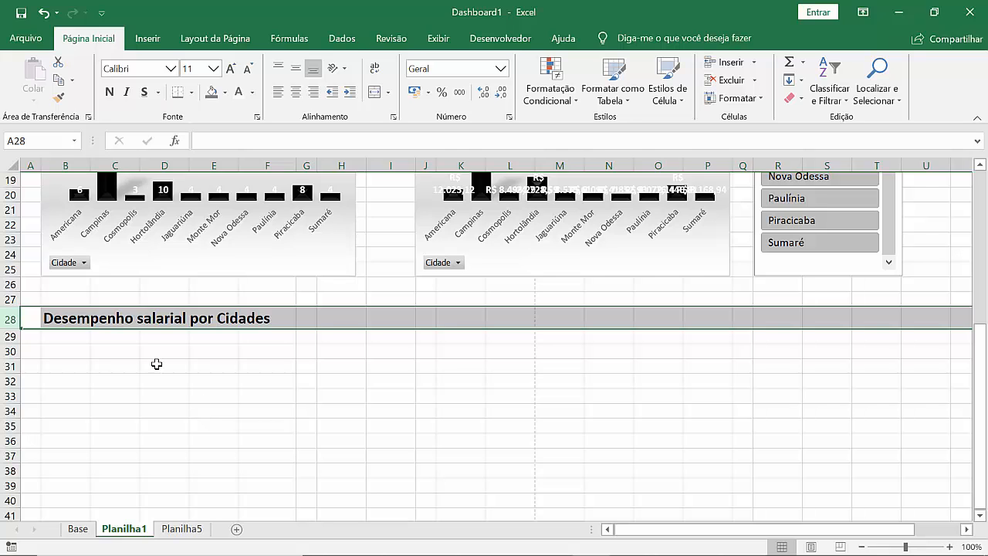
click(221, 394)
scroll(199, 425, up, 6)
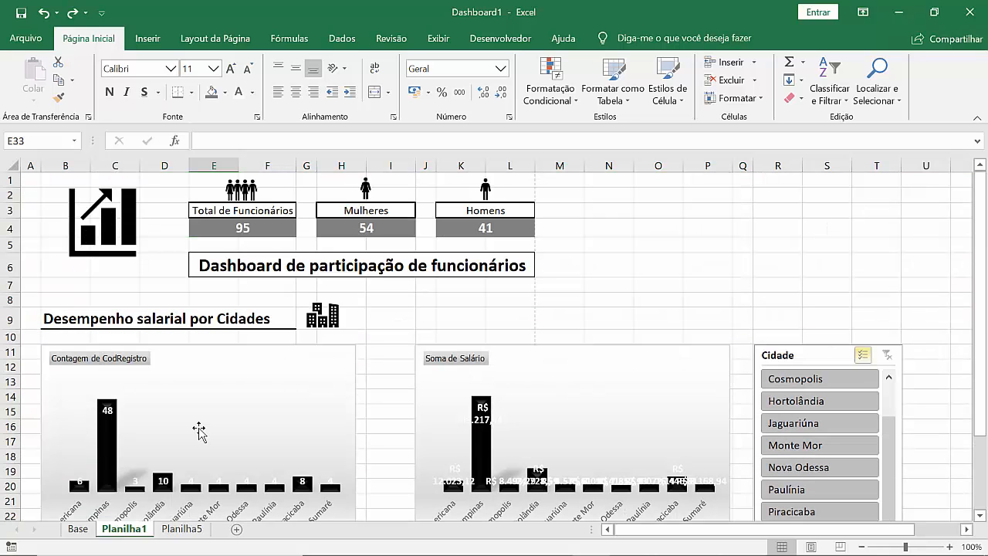
scroll(198, 431, down, 6)
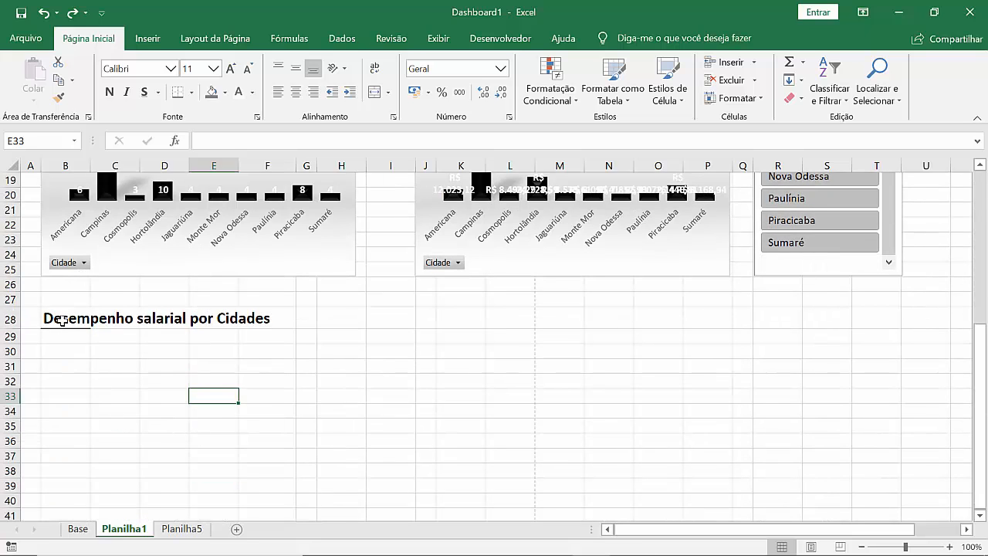
Step: Underline the copied heading with a bottom border across B28:F28
click(63, 320)
key(shift+Right)
key(shift+Right)
key(shift+Right)
key(shift+Right)
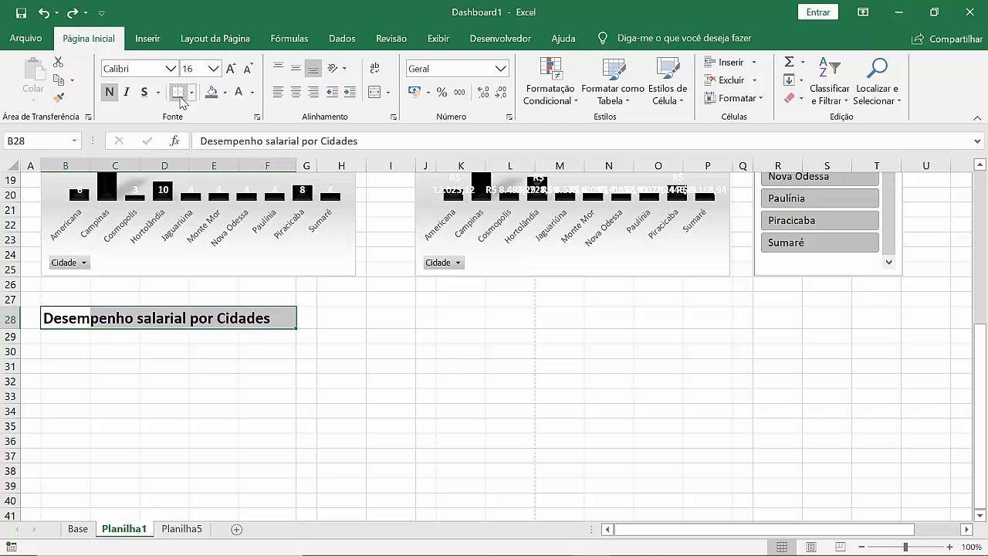
click(180, 99)
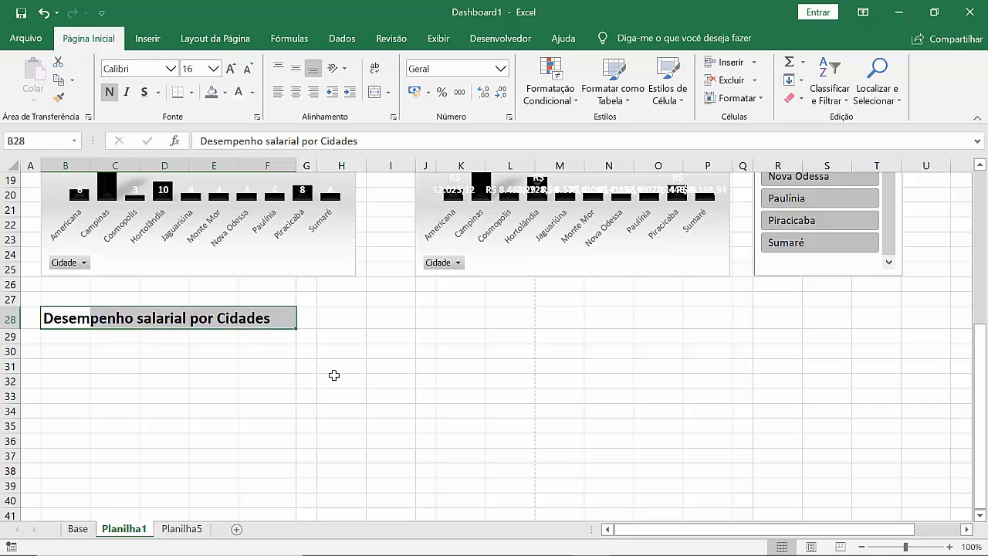
Step: Replace the copied heading in B28 with "Comparativo de funcionários"
click(333, 376)
scroll(324, 371, up, 1)
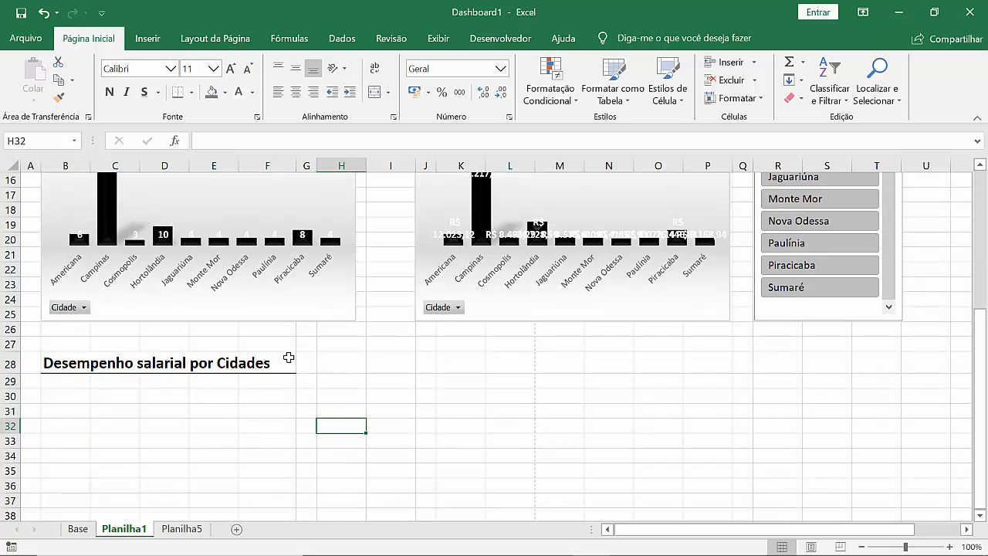
click(85, 363)
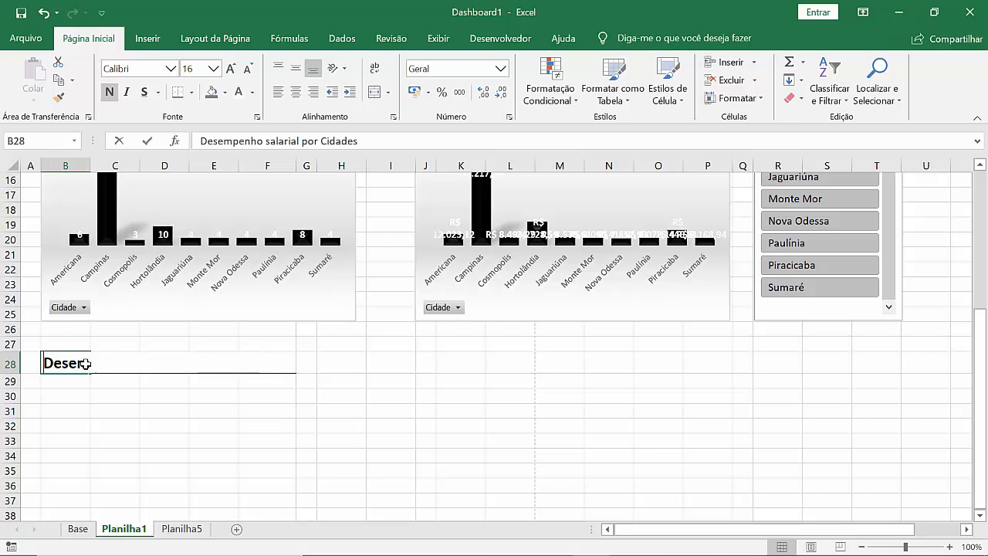
text(Compra)
key(BackSpace)
key(BackSpace)
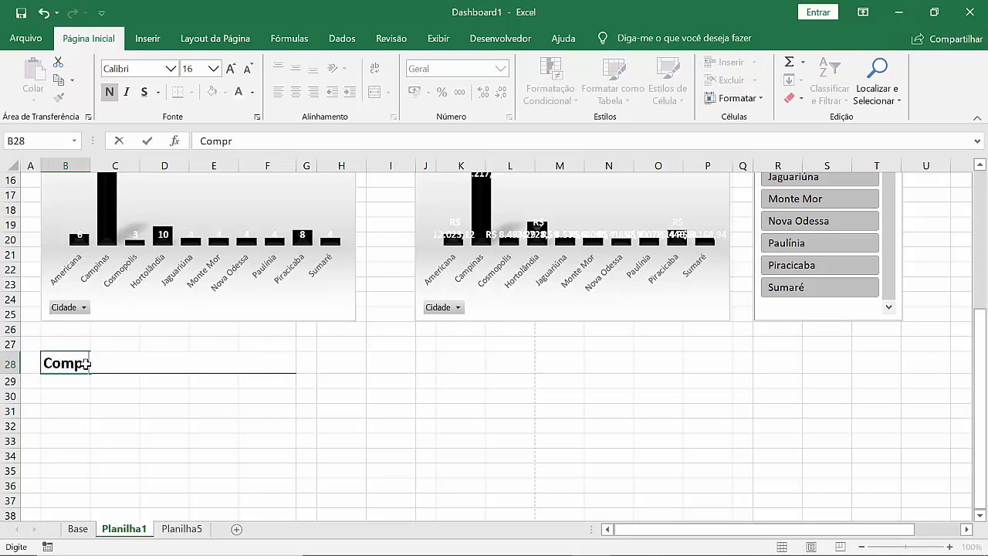
text(arativo)
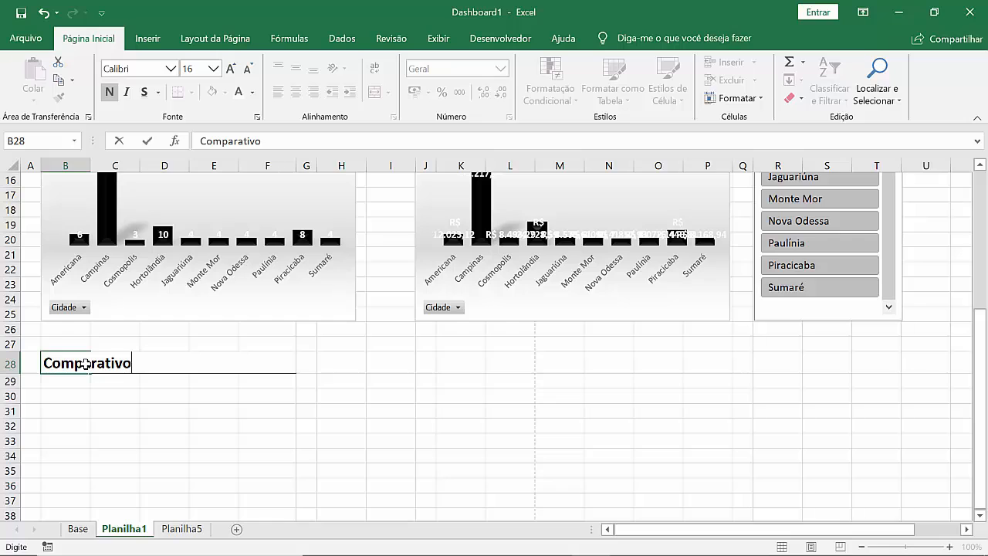
text( de funci)
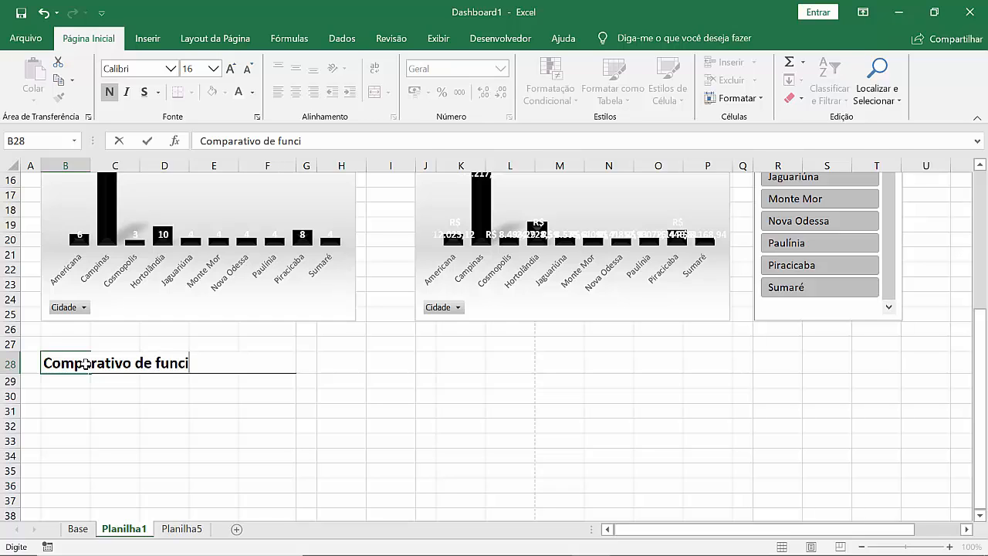
text(onários)
key(Return)
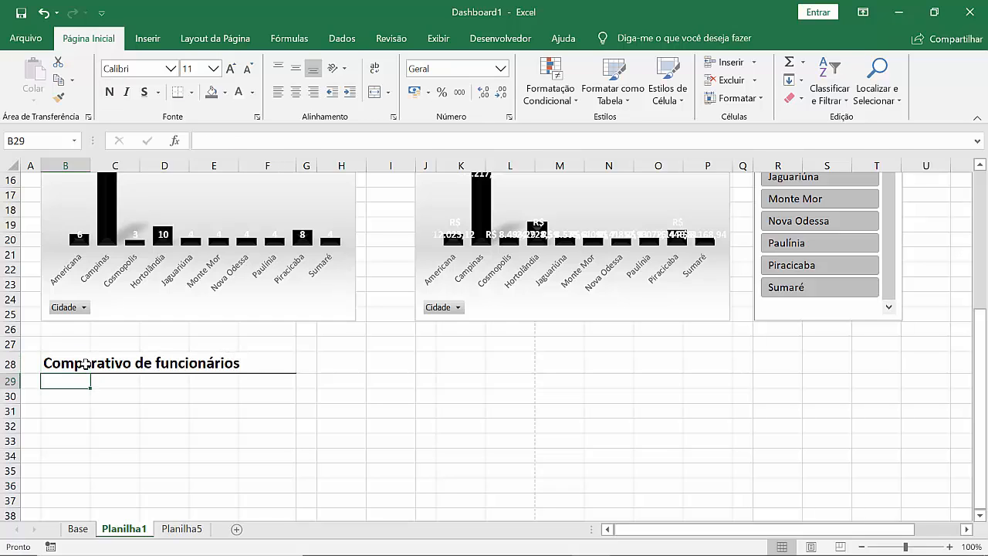
Step: Append "por sexo" to the heading in B28
click(85, 363)
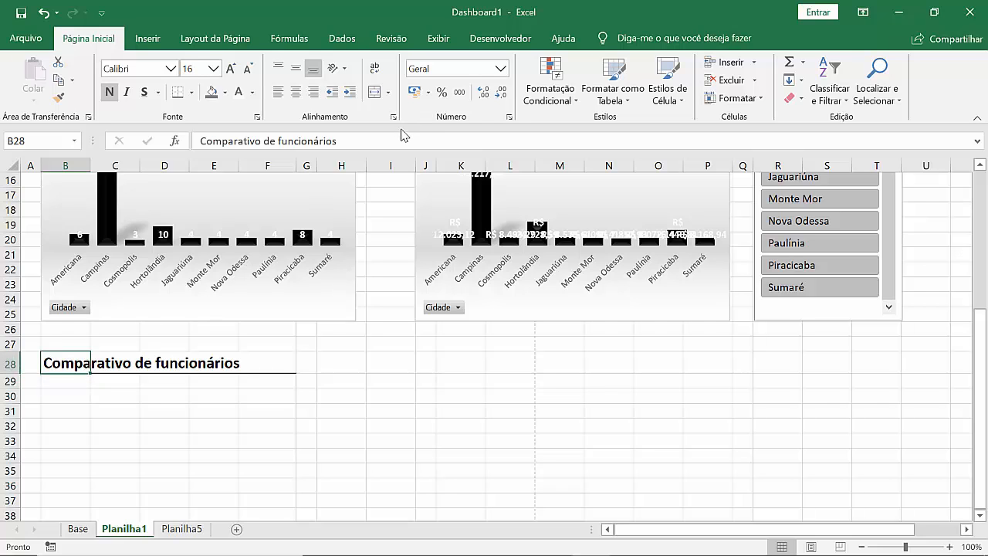
click(401, 136)
text(por sexo)
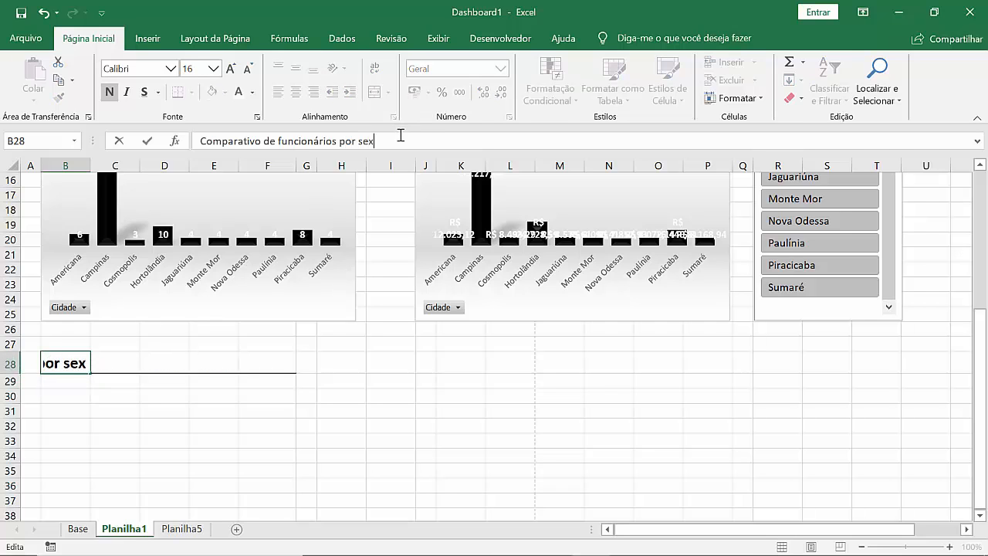
key(Return)
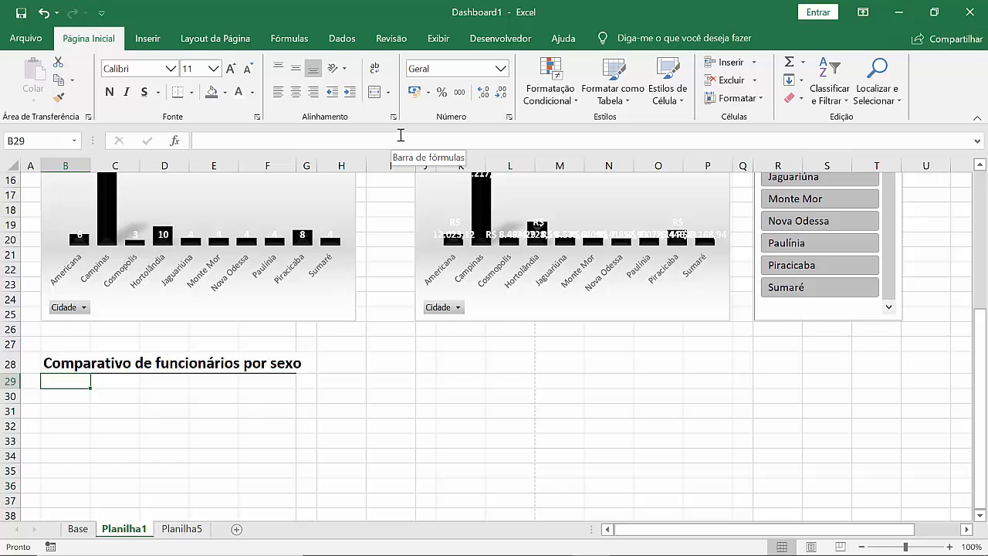
Step: Extend the bottom border under the "Comparativo de funcionários por sexo" heading across B28:J28
key(Up)
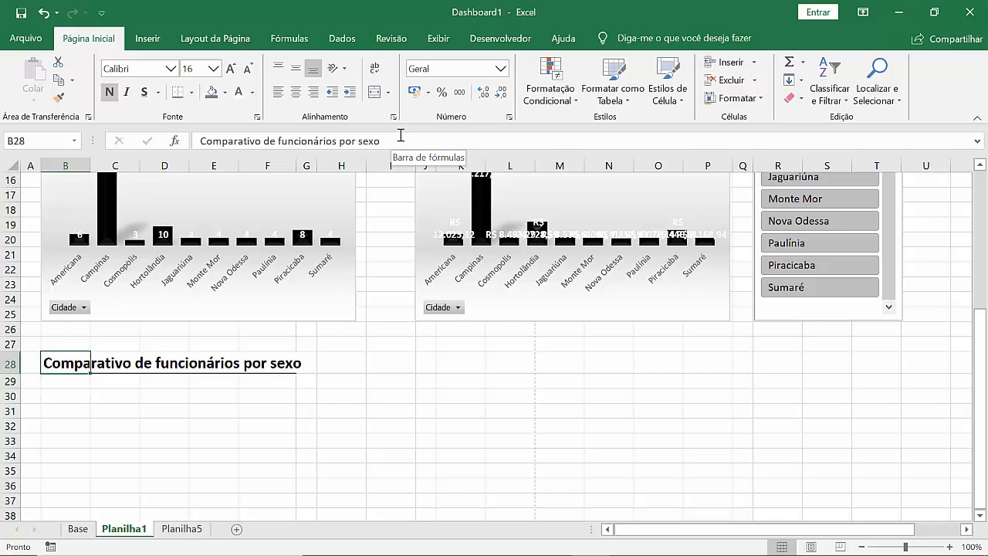
key(shift+Right)
key(shift+Right)
key(shift+Right)
key(shift+Right)
key(shift+Right)
key(shift+Right)
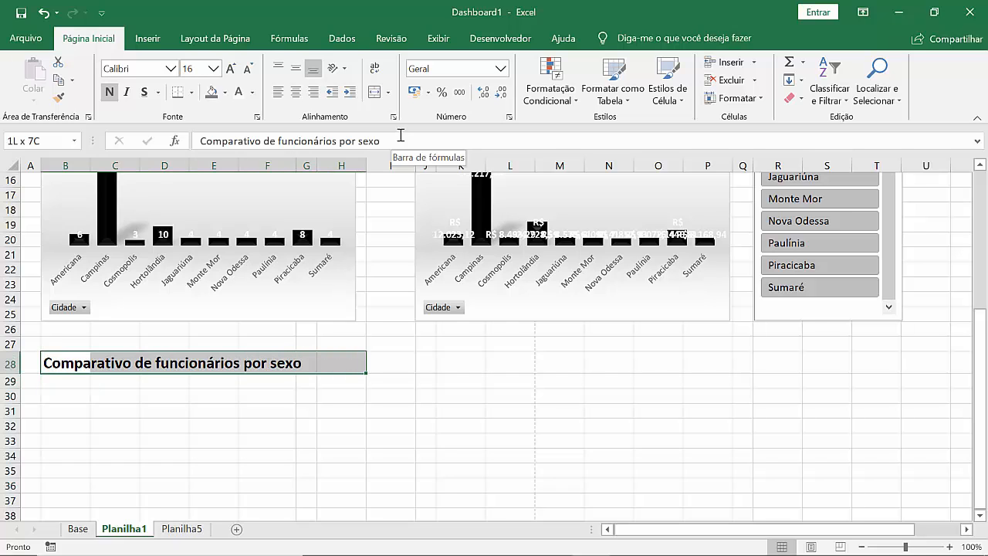
key(shift+Right)
key(shift+Right)
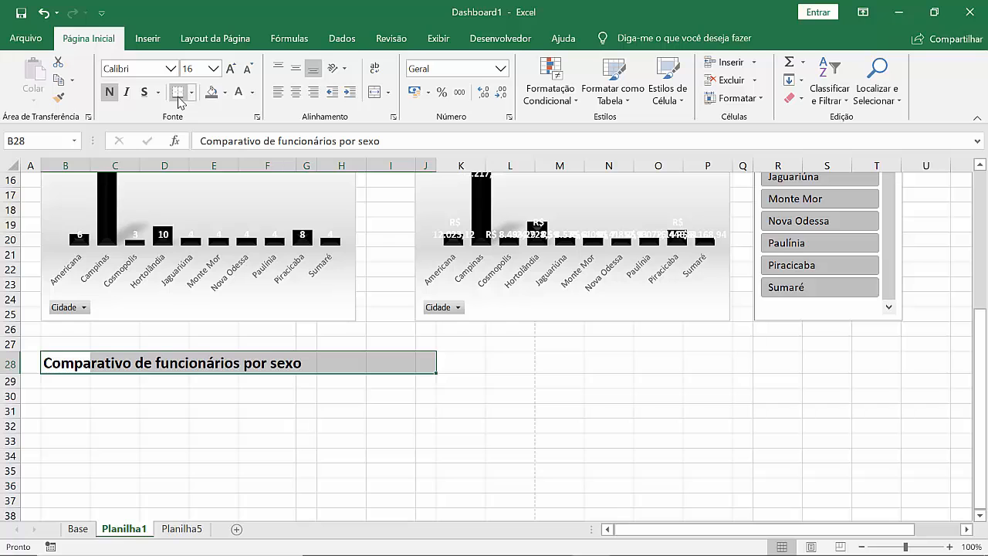
Step: Set the horizontal alignment of B28:J28 to Centralizar seleção
click(393, 118)
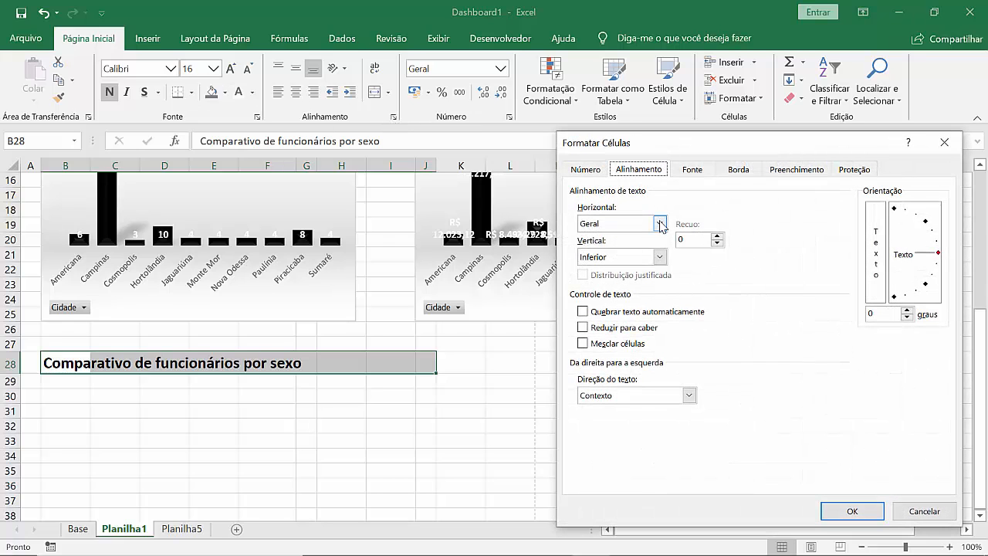
click(661, 223)
click(629, 303)
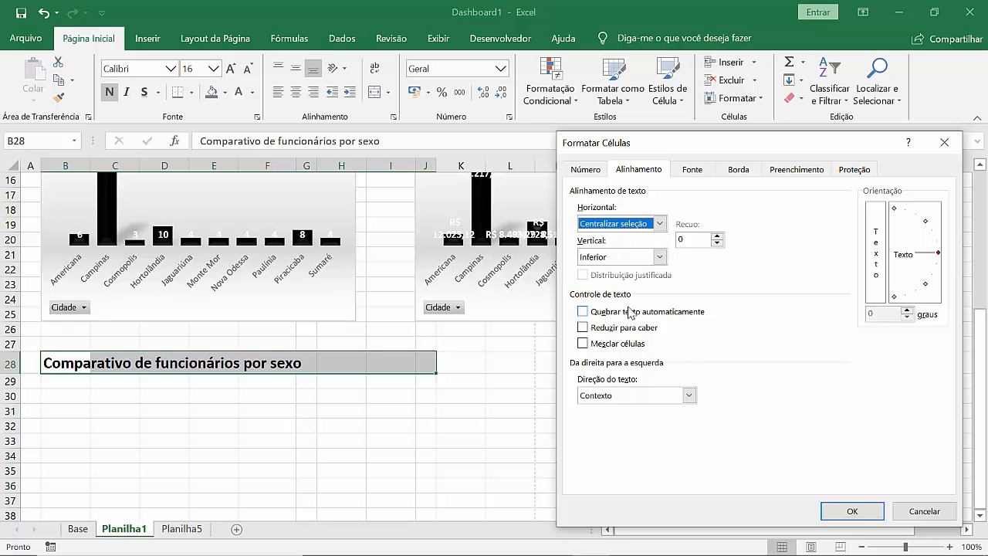
click(853, 511)
Step: Try centring the heading "Desempenho salarial por Cidades" across B9:J9 with the Centralizar seleção alignment
scroll(417, 313, up, 4)
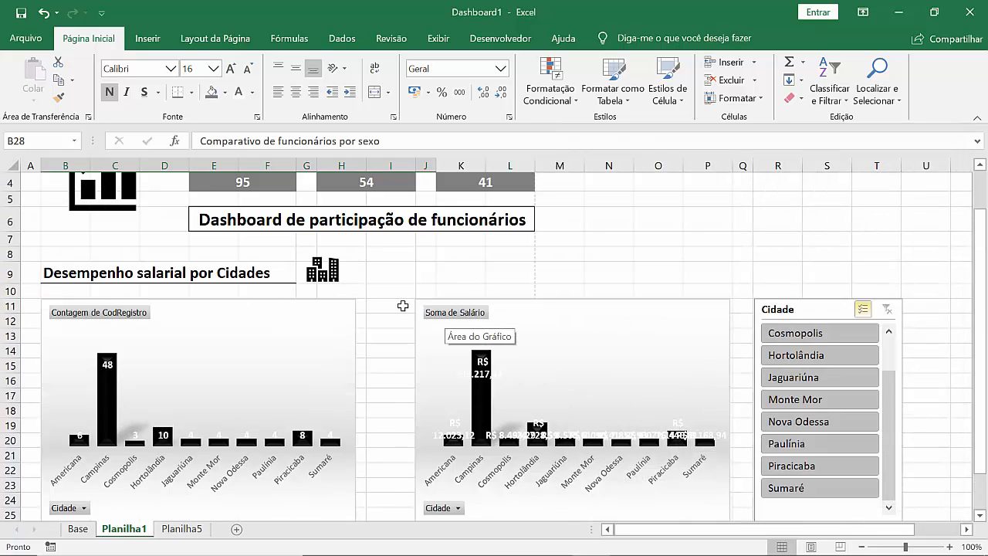
scroll(403, 306, up, 1)
click(221, 324)
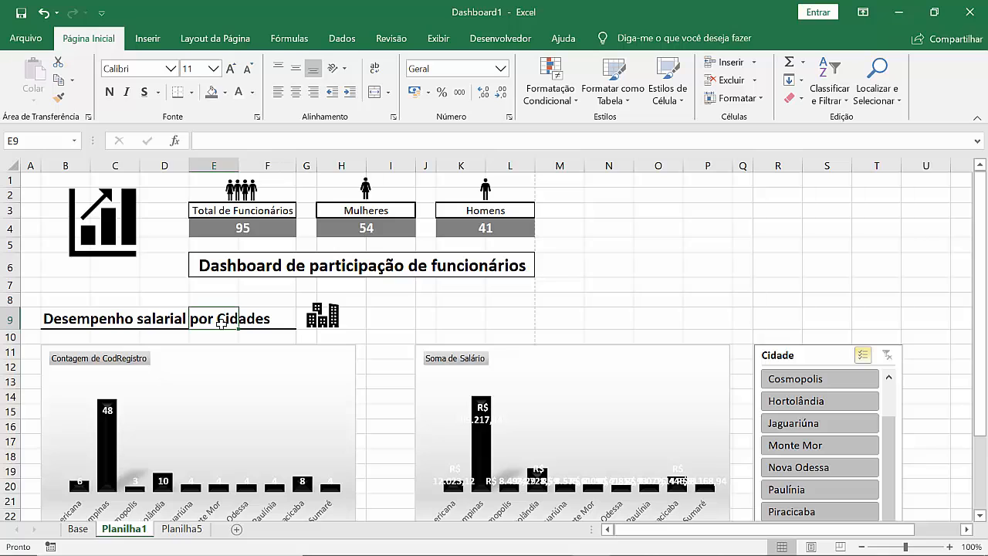
key(Left)
key(Left)
key(Left)
key(shift+Right)
key(shift+Right)
key(shift+Right)
key(shift+Right)
key(shift+Right)
key(shift+Right)
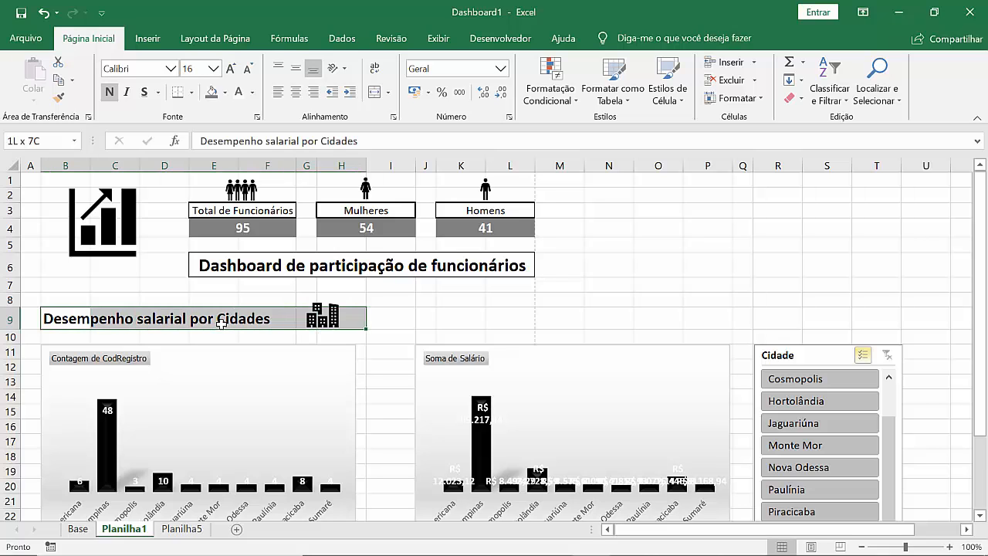
key(shift+Right)
key(shift+Right)
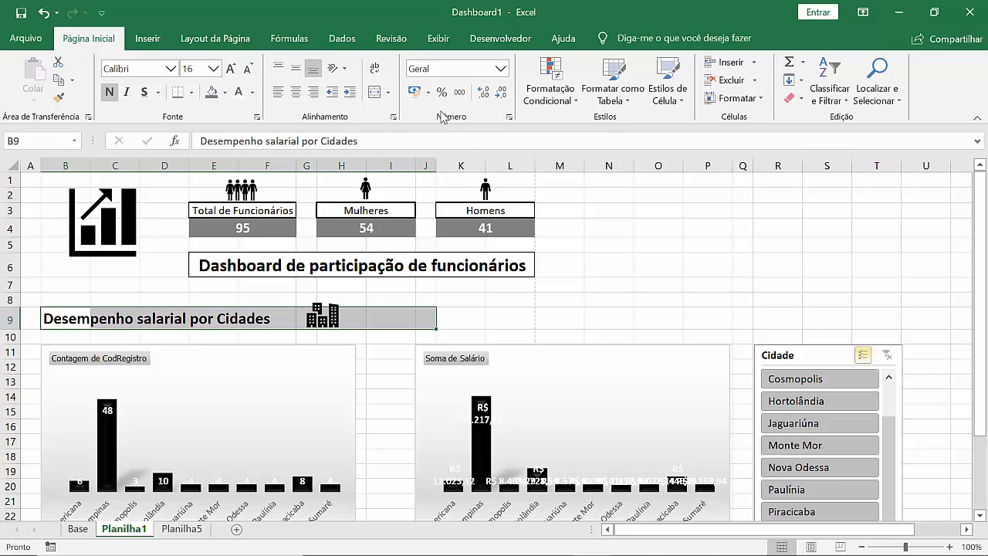
click(393, 116)
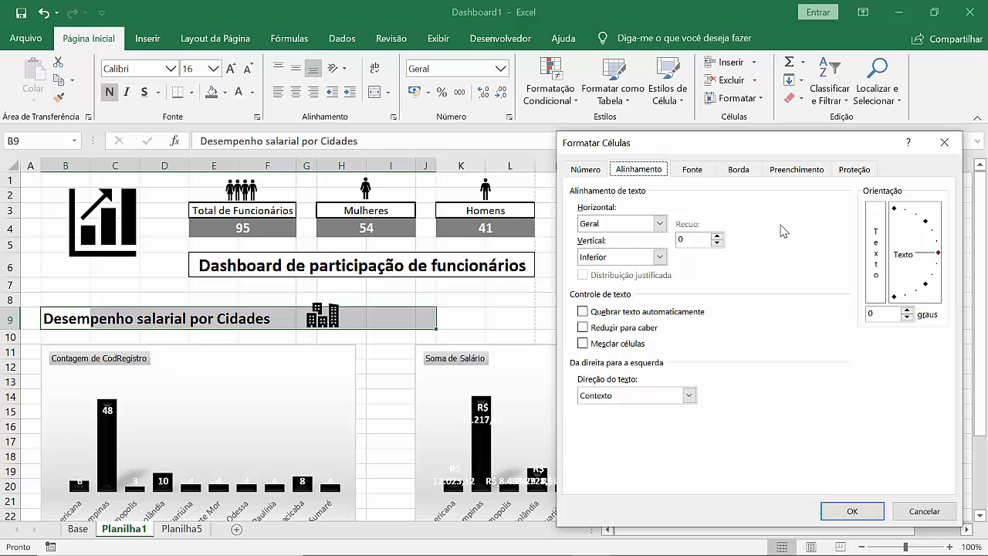
click(659, 224)
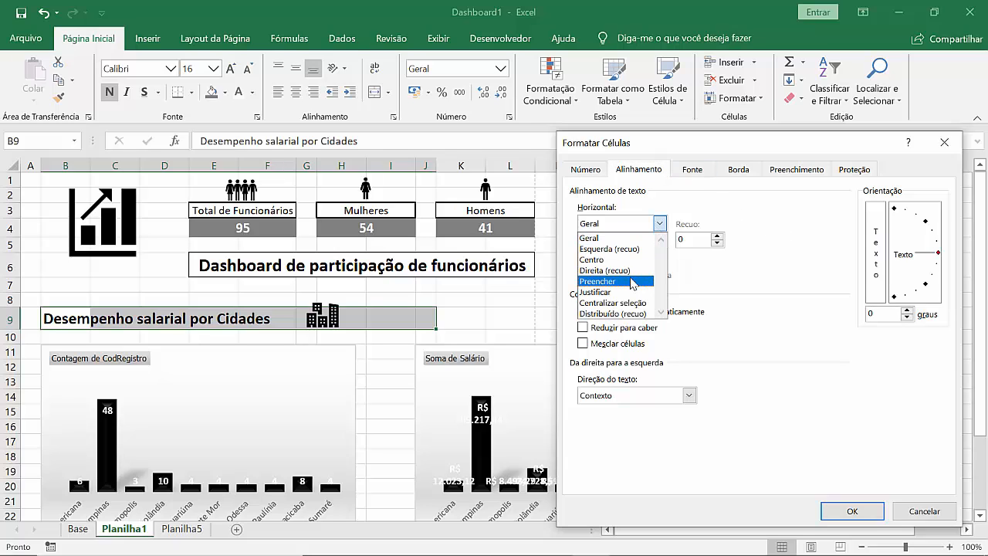
click(618, 303)
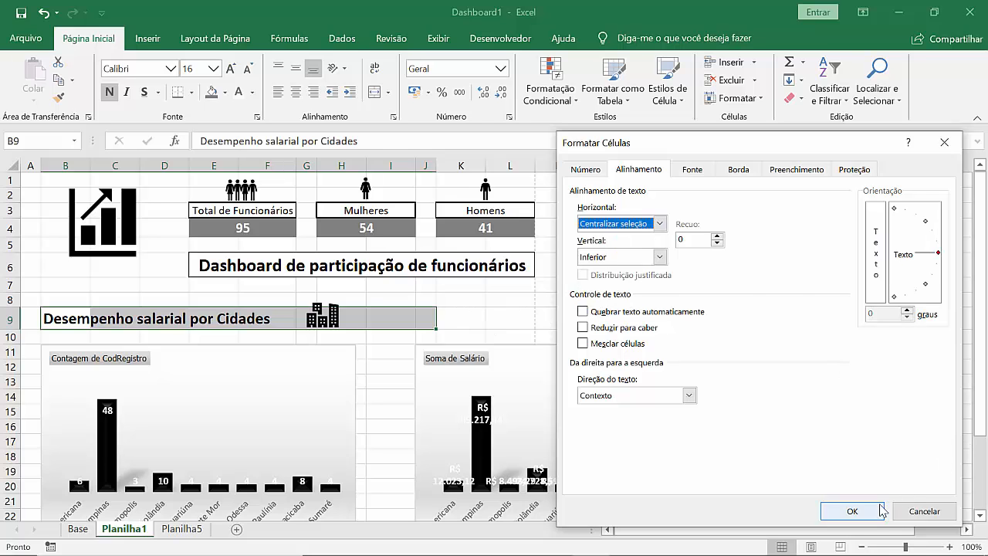
click(852, 511)
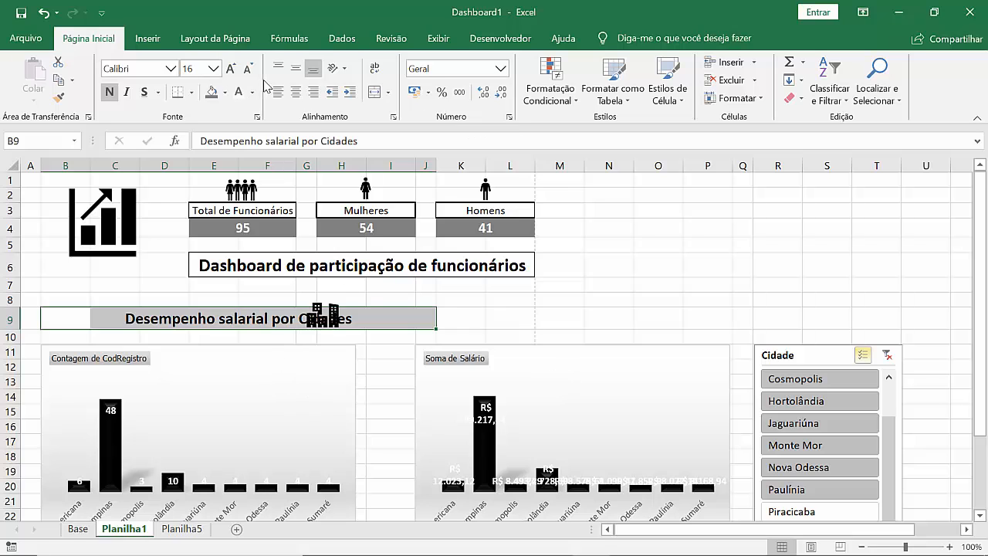
Step: Undo the changes back through the row 9 heading's centring and apply a bottom border across B9:J9
key(ctrl+z)
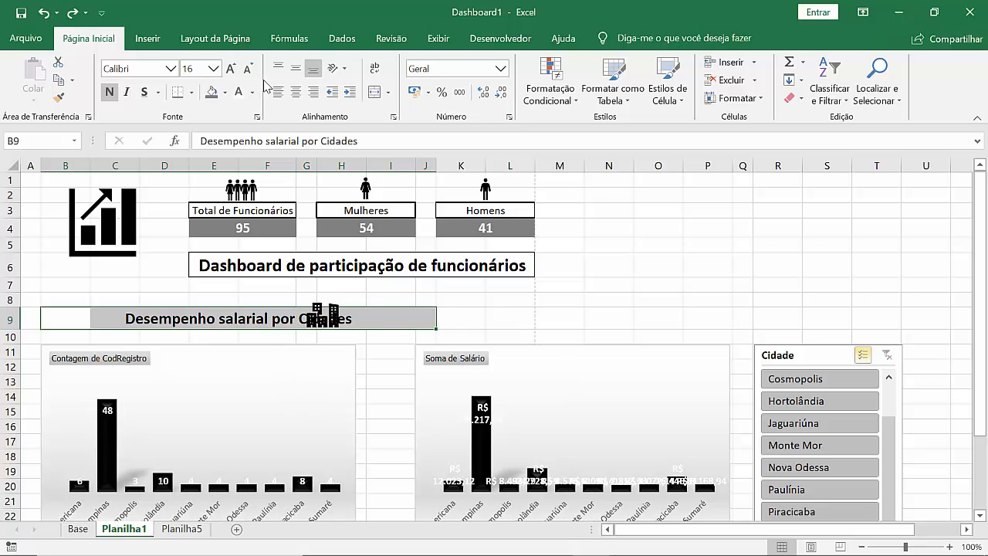
key(ctrl+z)
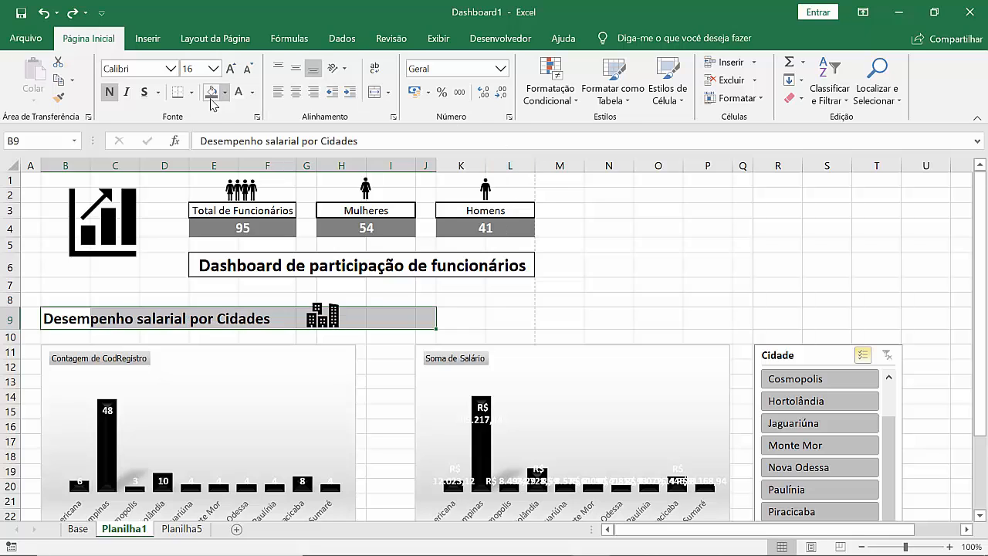
click(179, 92)
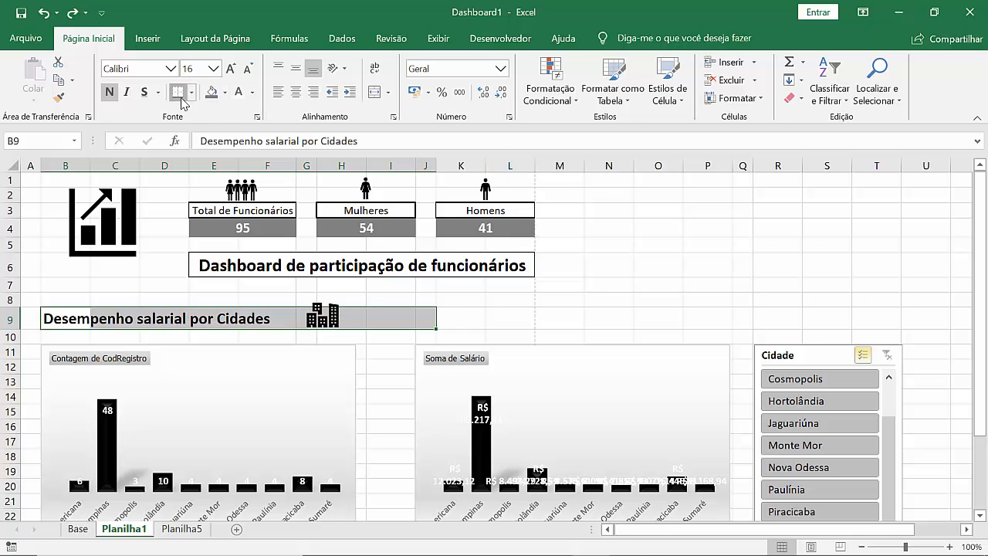
click(509, 311)
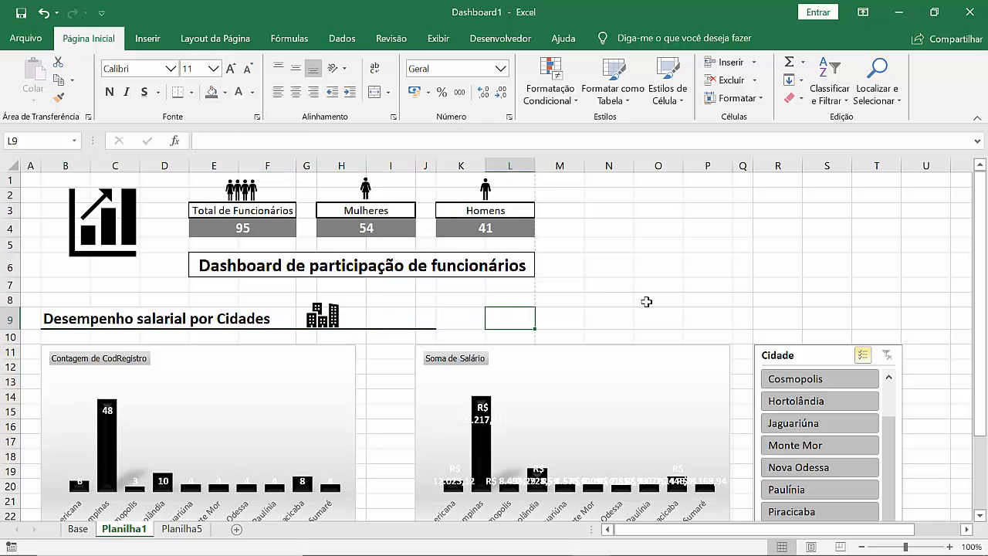
Step: Move the buildings icon along row 9 to the far end of the heading's underline, over columns I and J
click(324, 315)
click(354, 318)
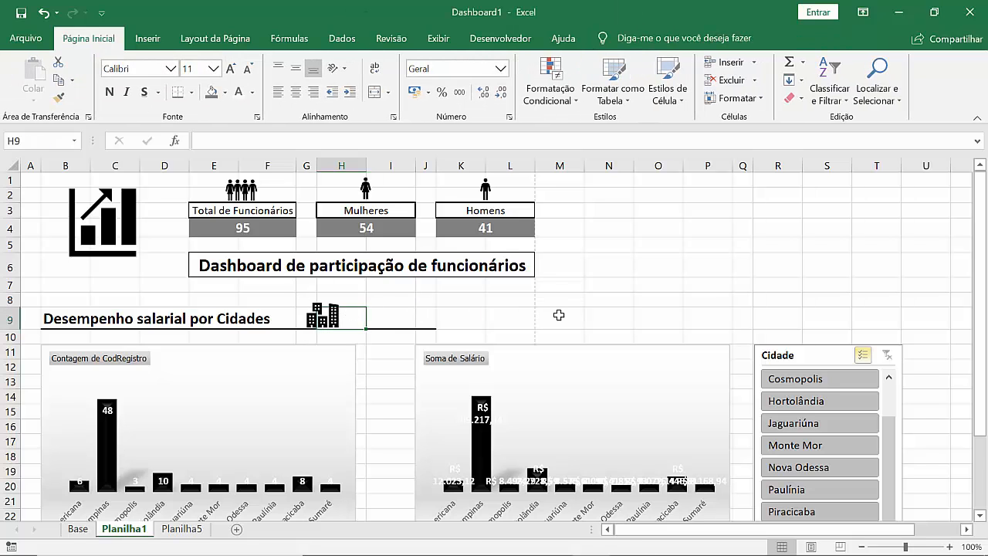
click(329, 313)
drag(329, 313, 434, 315)
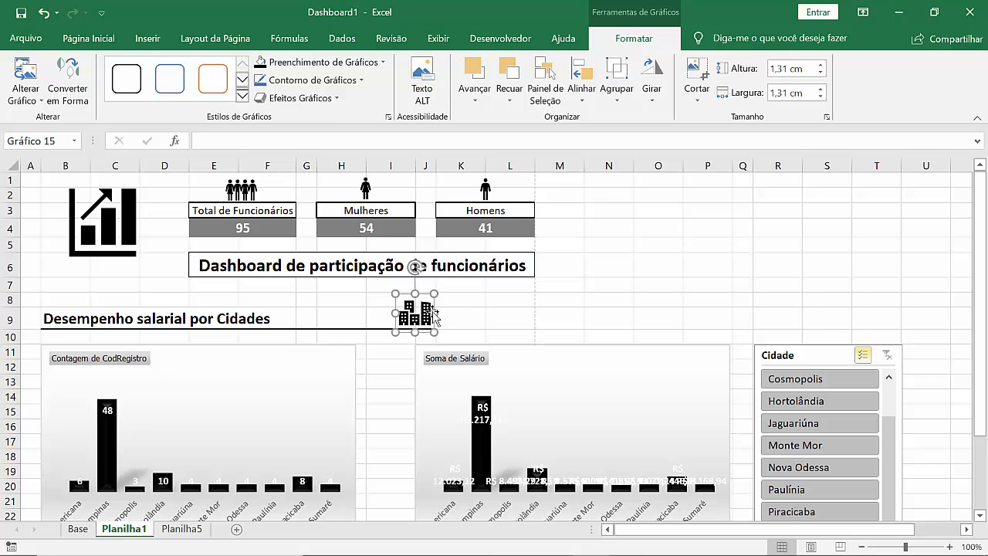
click(484, 317)
click(532, 297)
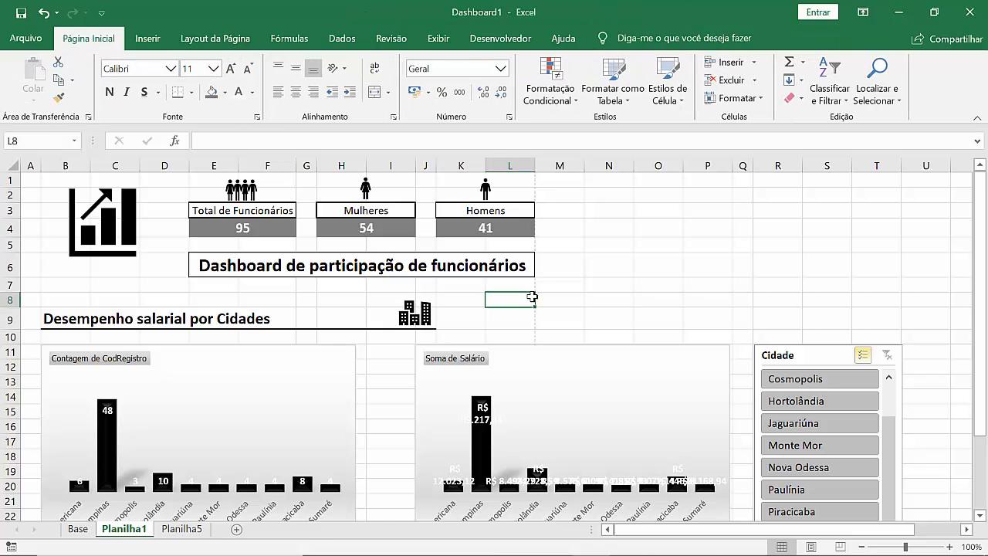
Step: Left-align the heading "Comparativo de funcionários por sexo" in cell B28
key(Down)
key(Down)
key(Down)
key(Down)
key(Down)
key(Down)
key(Down)
key(Down)
key(Down)
key(Down)
key(Down)
key(Down)
key(Down)
key(Down)
key(Down)
key(Down)
key(Down)
key(Down)
key(Down)
key(Down)
key(Down)
key(Down)
key(Down)
key(Down)
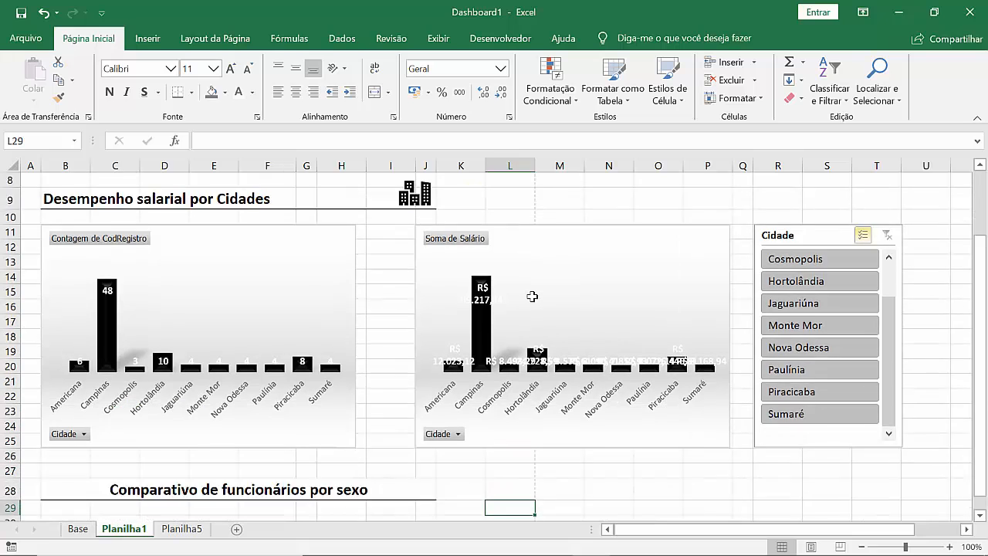
key(Up)
key(Up)
key(Left)
key(Left)
key(Left)
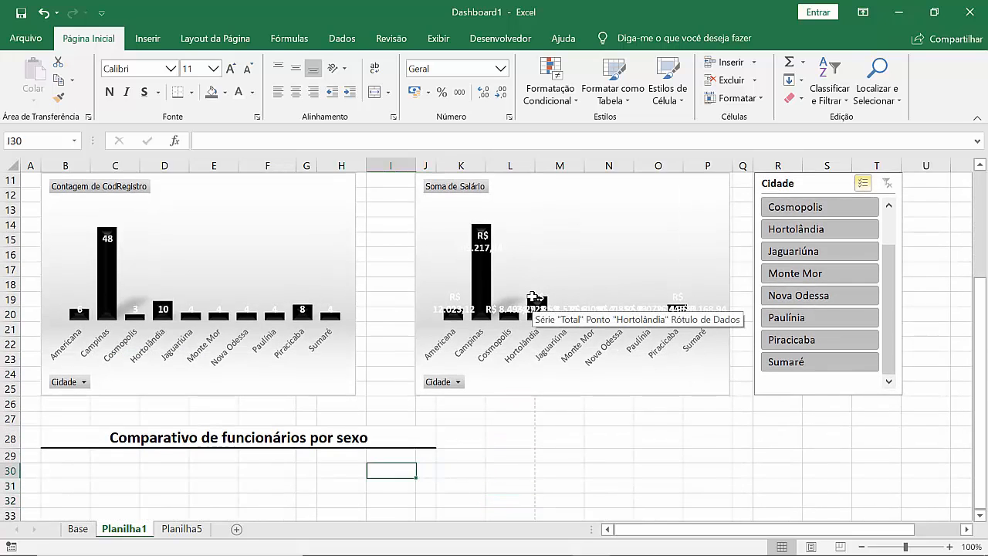
key(Up)
key(Up)
key(Left)
key(Left)
key(Left)
key(Left)
key(Left)
key(Left)
key(Left)
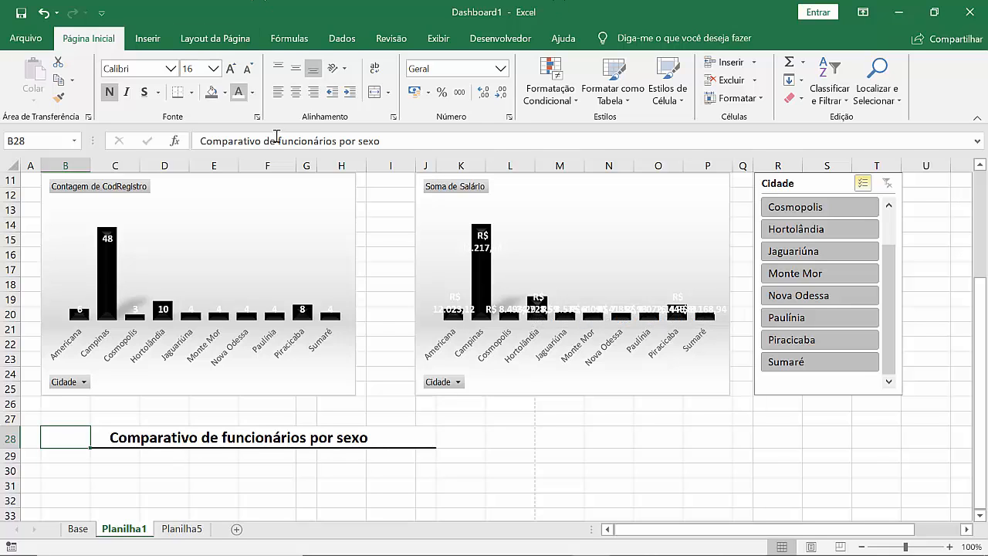
click(278, 92)
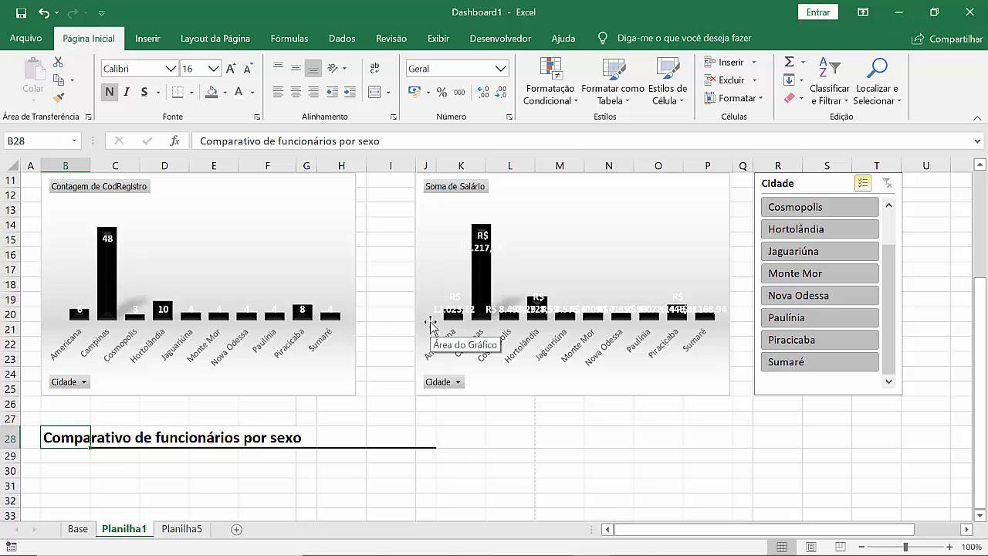
Step: Select cell B30, just below the "Comparativo de funcionários por sexo" heading
scroll(378, 317, down, 2)
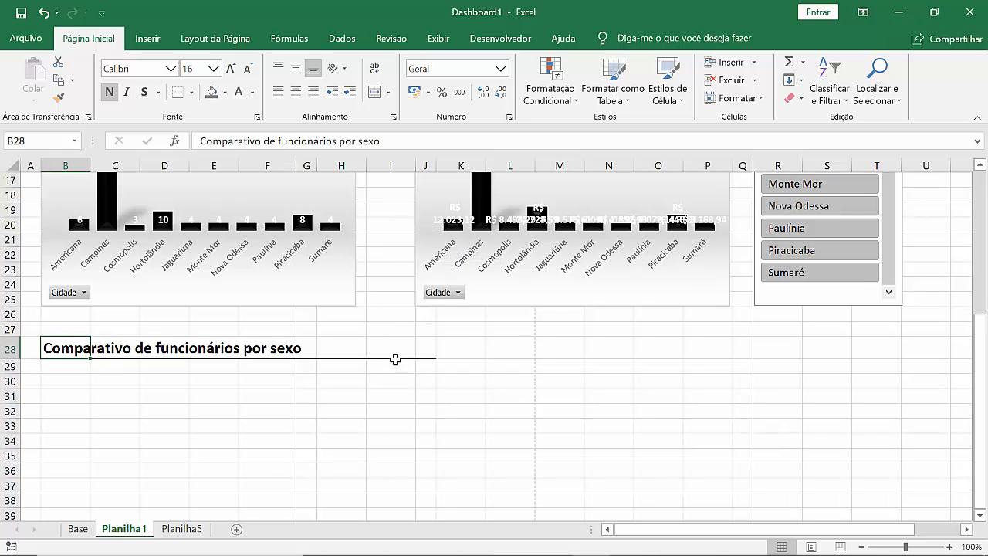
scroll(390, 355, down, 1)
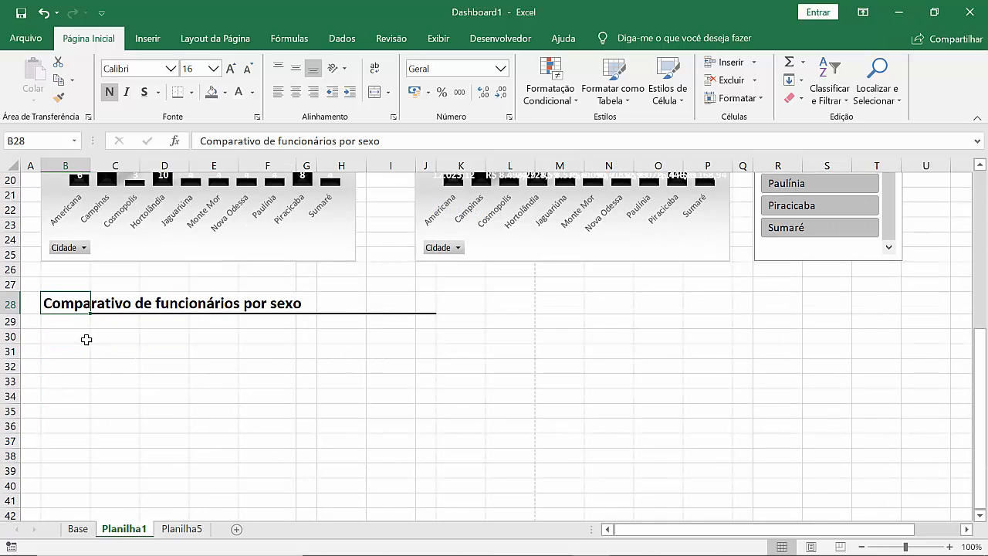
click(87, 340)
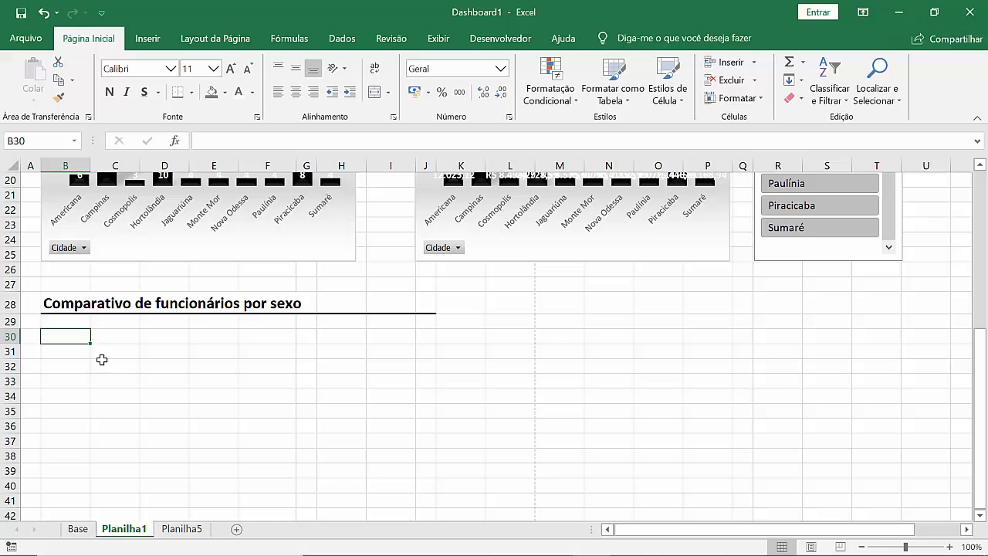
Step: On the Planilha5 sheet, create a pie PivotChart from the Soma de Salário pivot table under the Sexo heading
click(180, 530)
click(85, 389)
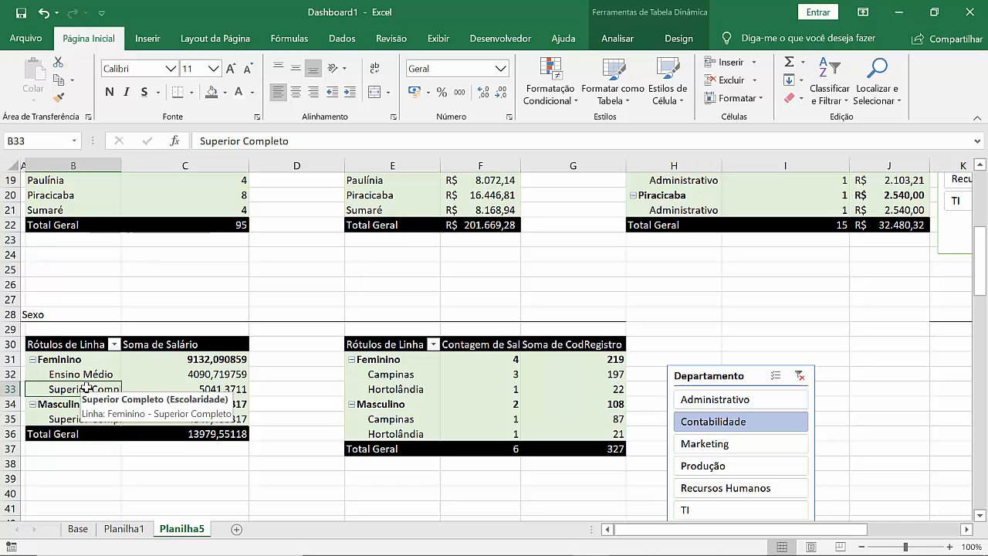
right_click(86, 388)
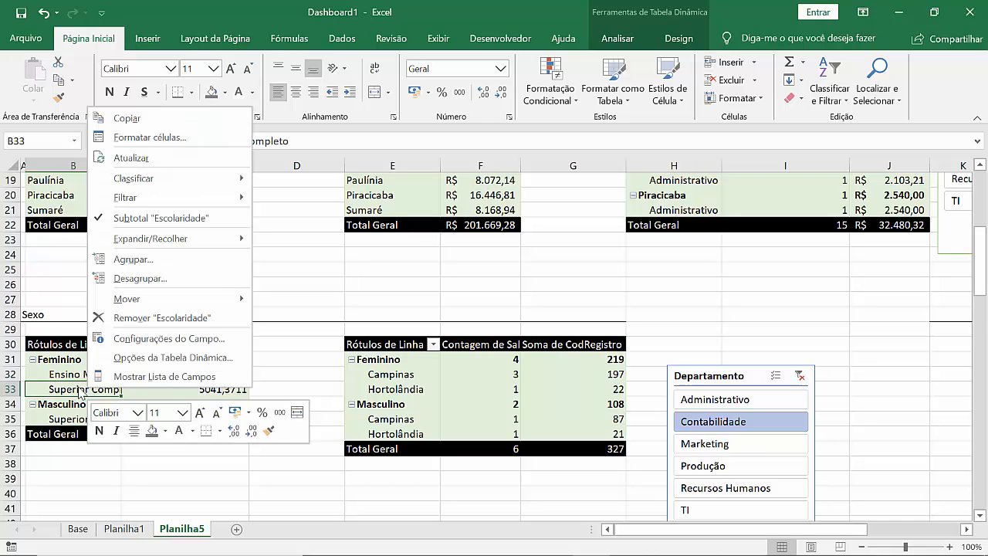
key(Escape)
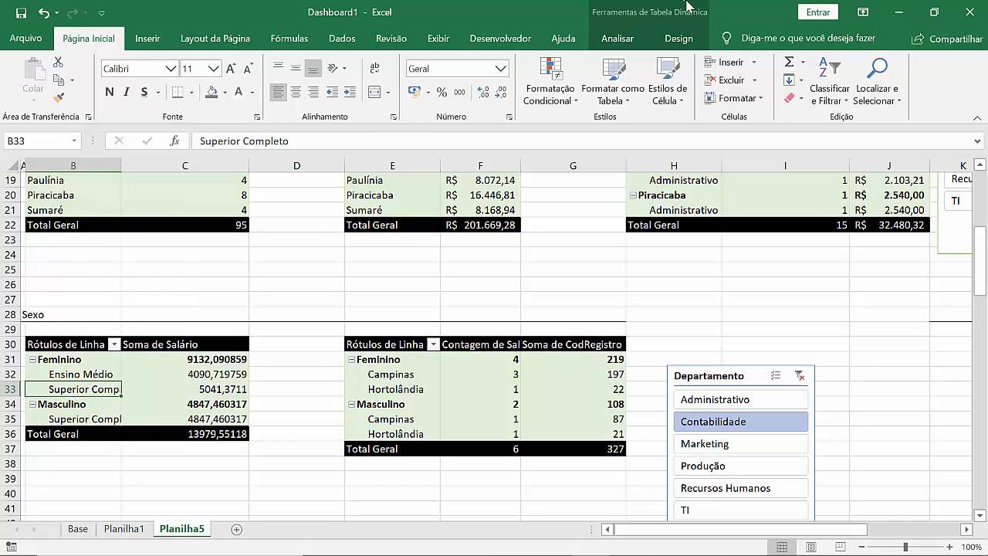
click(606, 48)
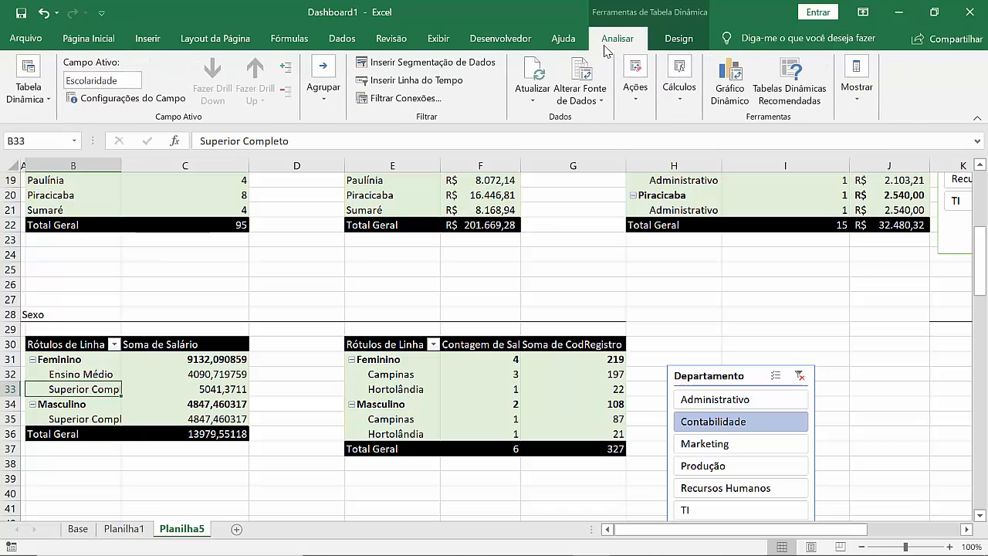
click(734, 77)
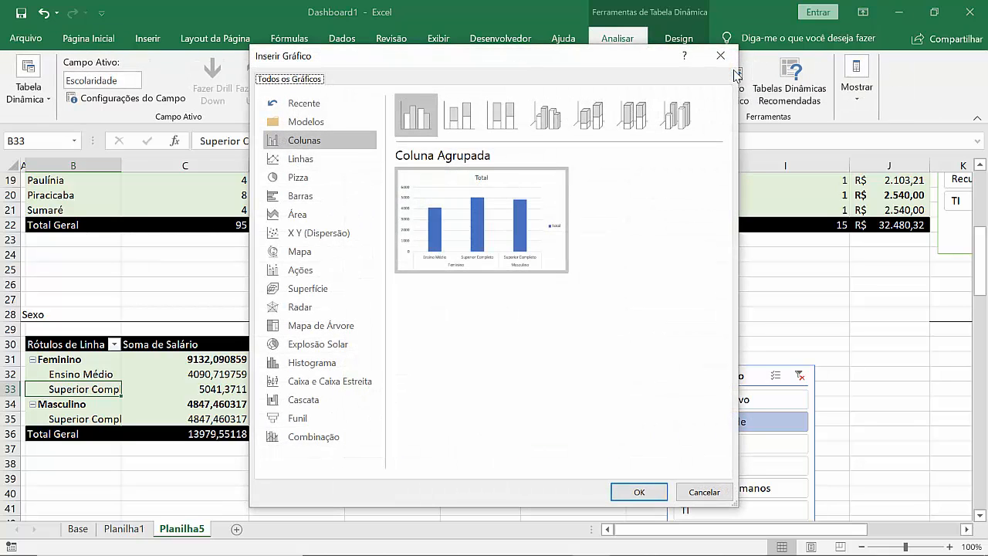
click(310, 181)
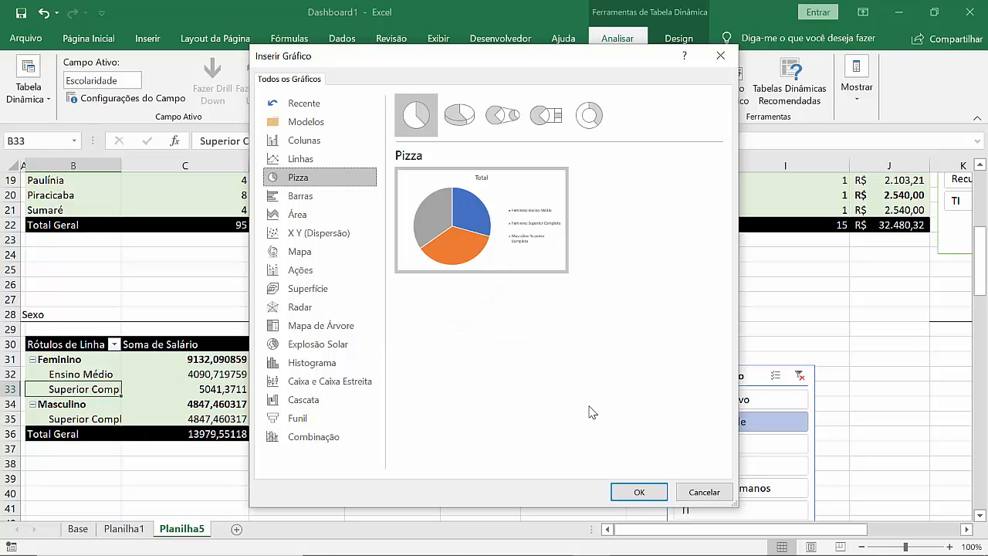
click(639, 494)
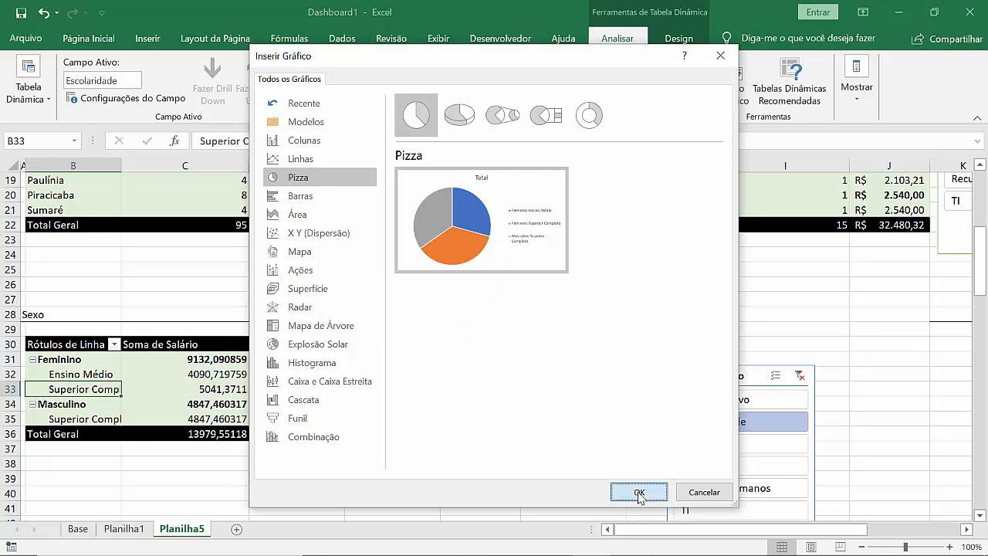
Step: Cut the new pie chart and paste it on Planilha1 at cell B30, below the "Comparativo de funcionários por sexo" heading
mouse_move(466, 388)
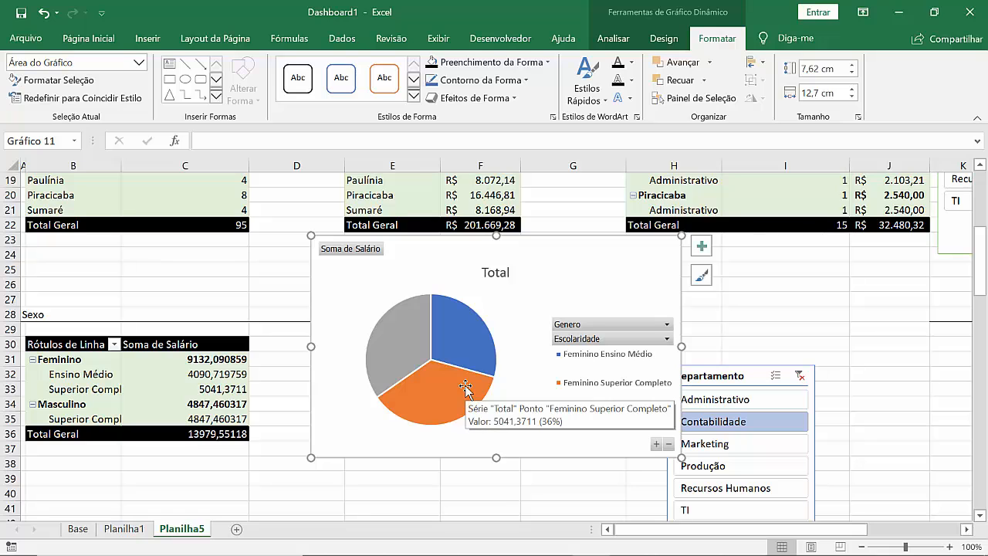
key(Delete)
click(130, 529)
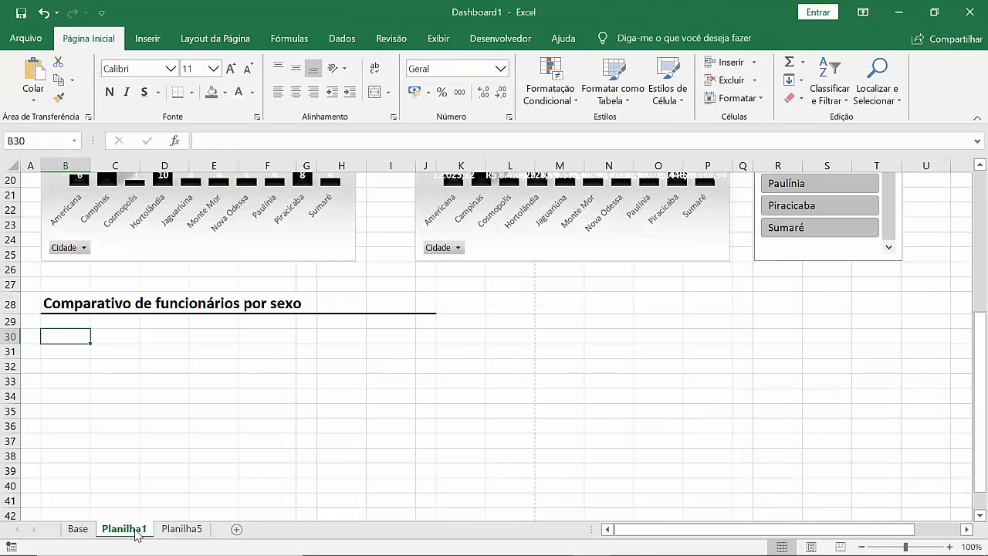
key(ctrl+v)
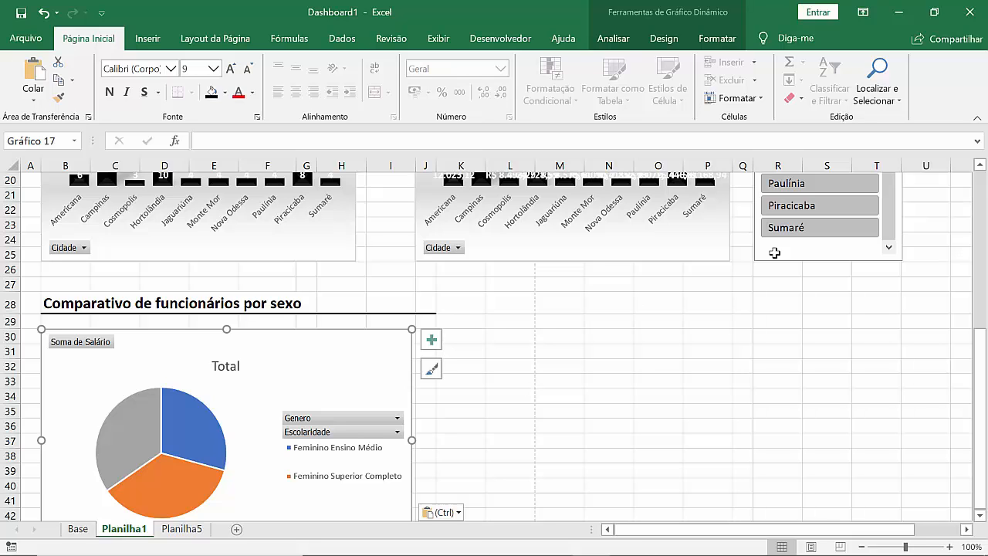
Step: Check the height and width of the city column chart that starts at column B, in its chart area formatting
drag(977, 370, 976, 318)
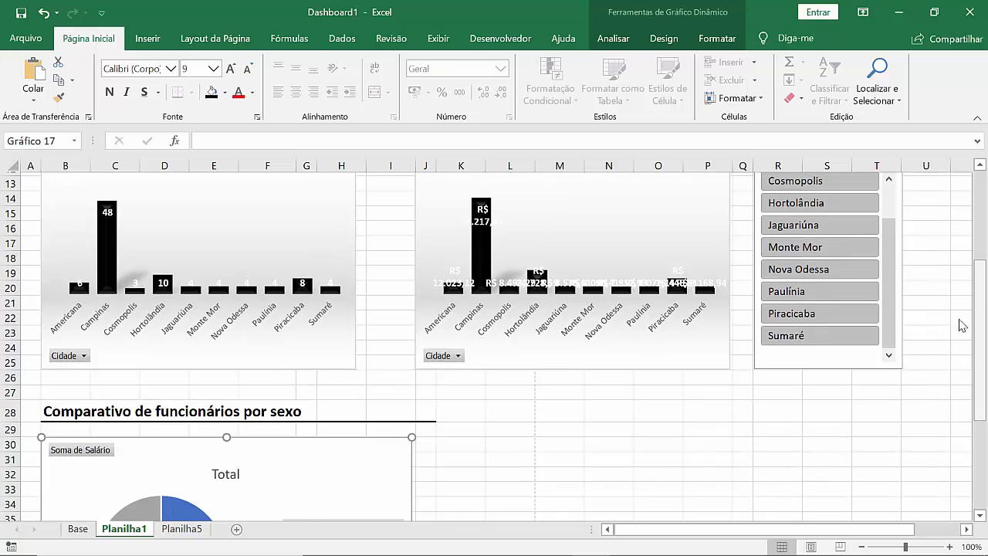
click(342, 356)
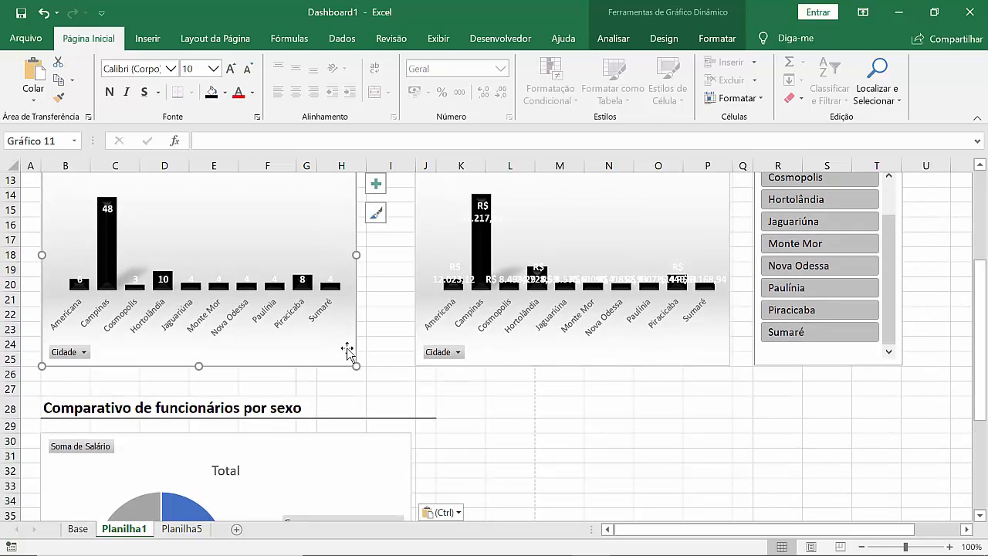
right_click(347, 352)
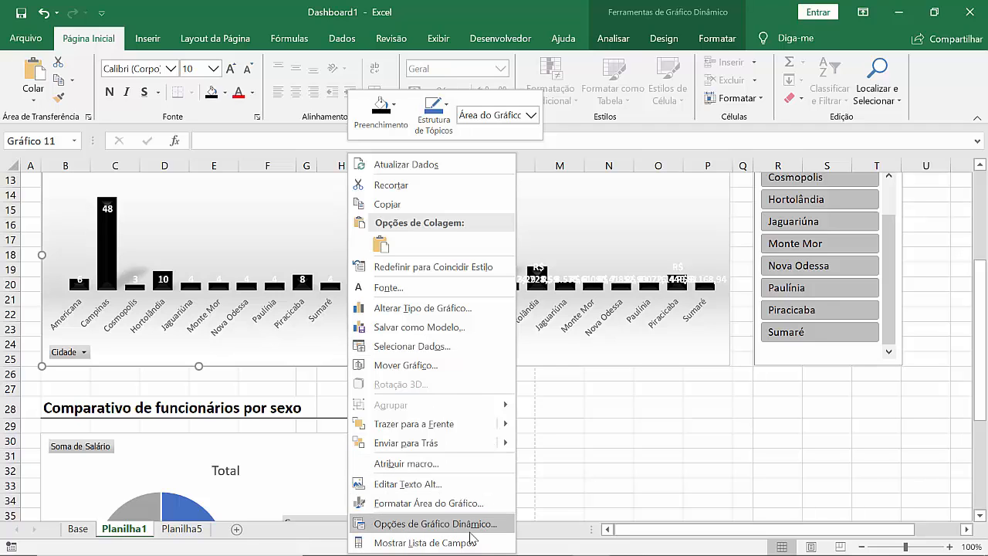
click(470, 532)
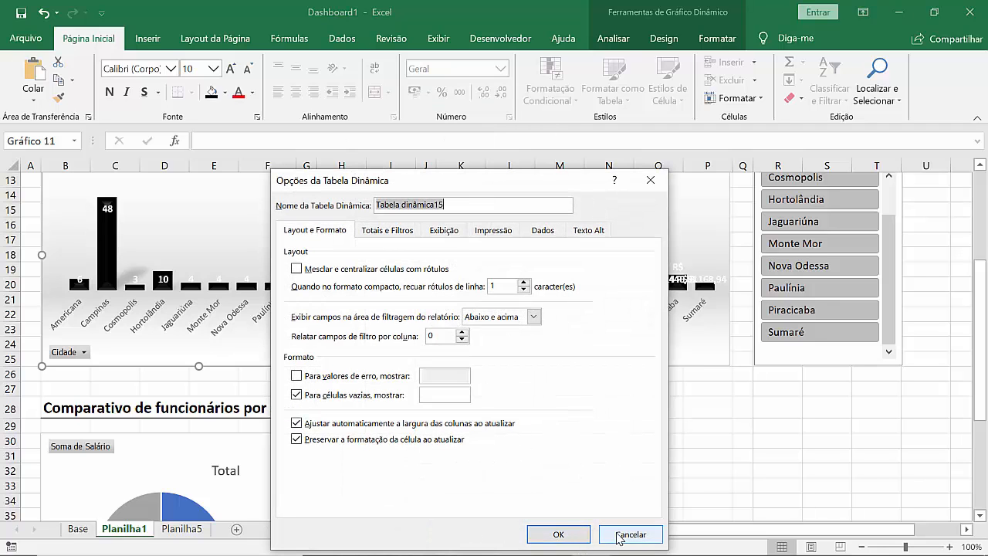
click(630, 534)
right_click(349, 345)
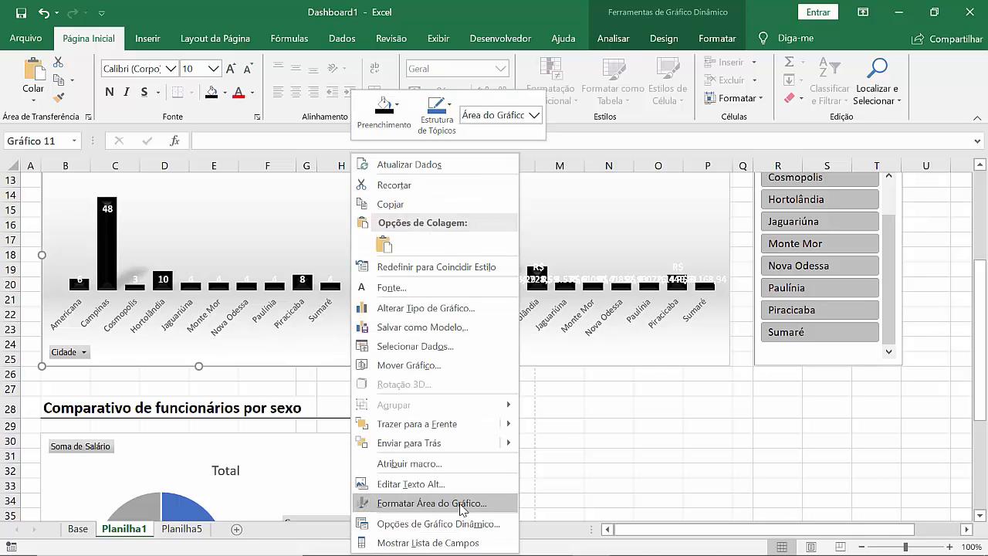
click(461, 504)
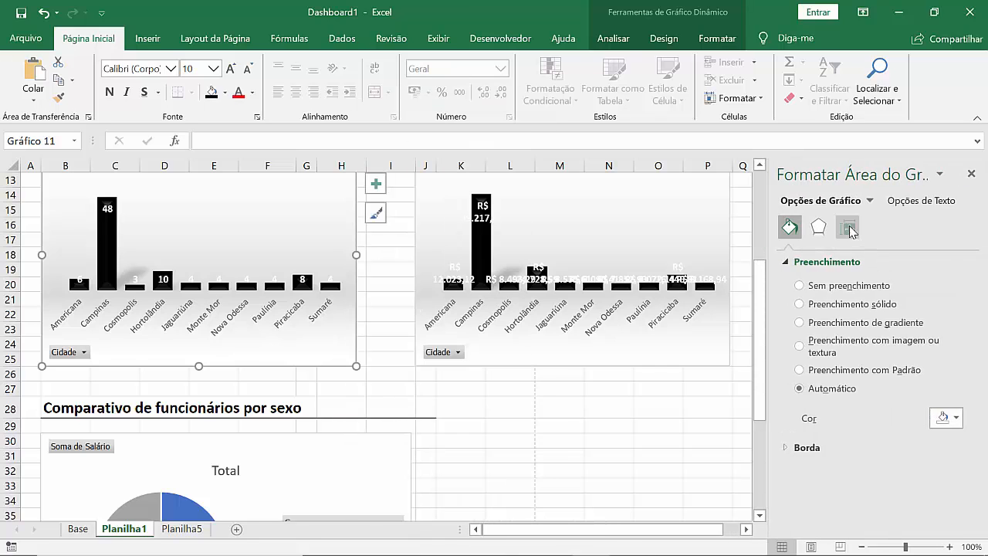
click(849, 228)
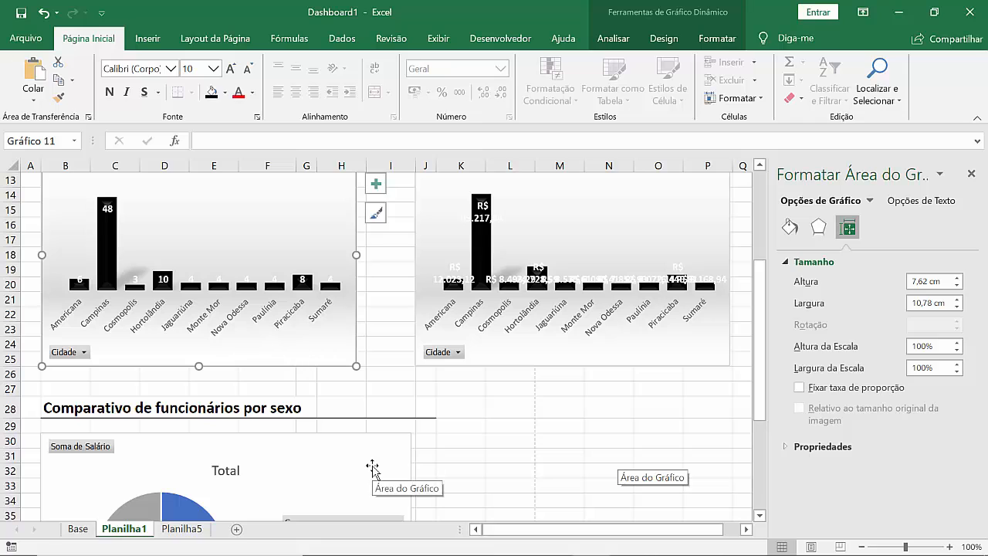
Step: Set the pasted pie chart's width to 10,78 cm and deselect it
click(371, 467)
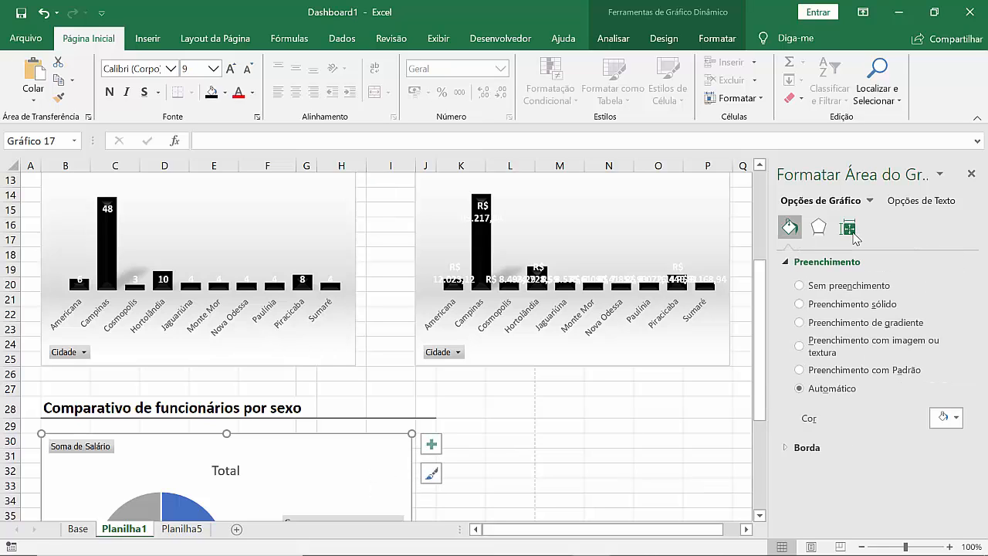
click(852, 231)
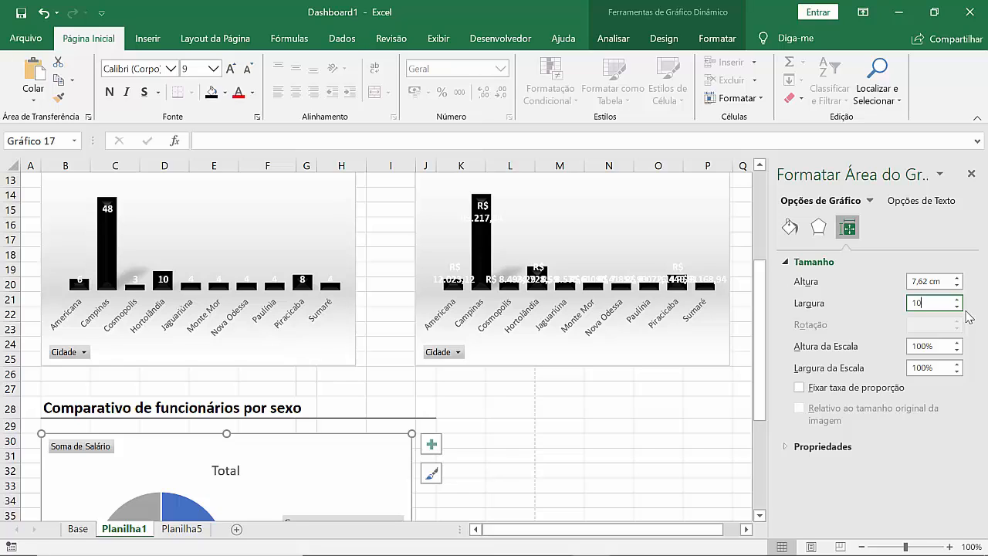
key(Return)
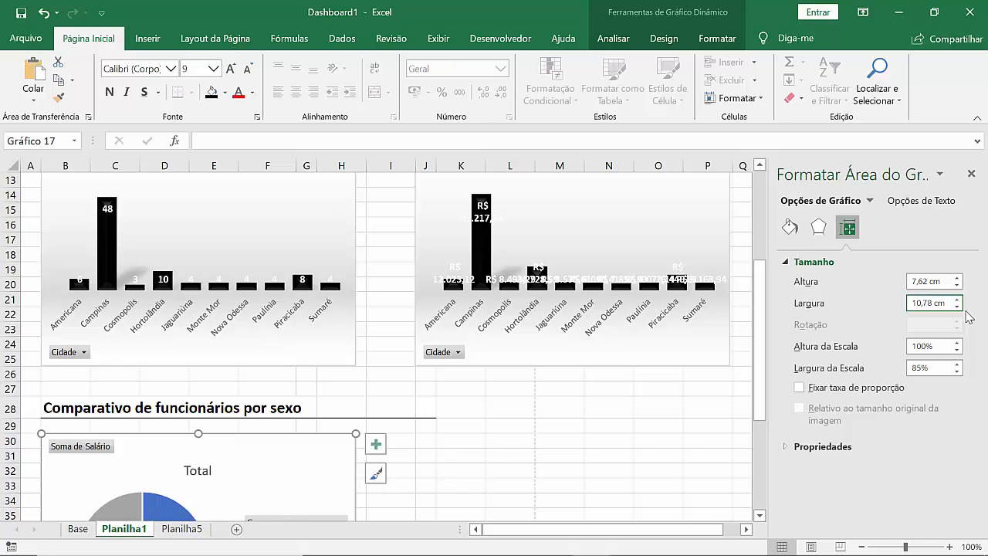
click(509, 457)
scroll(462, 439, down, 2)
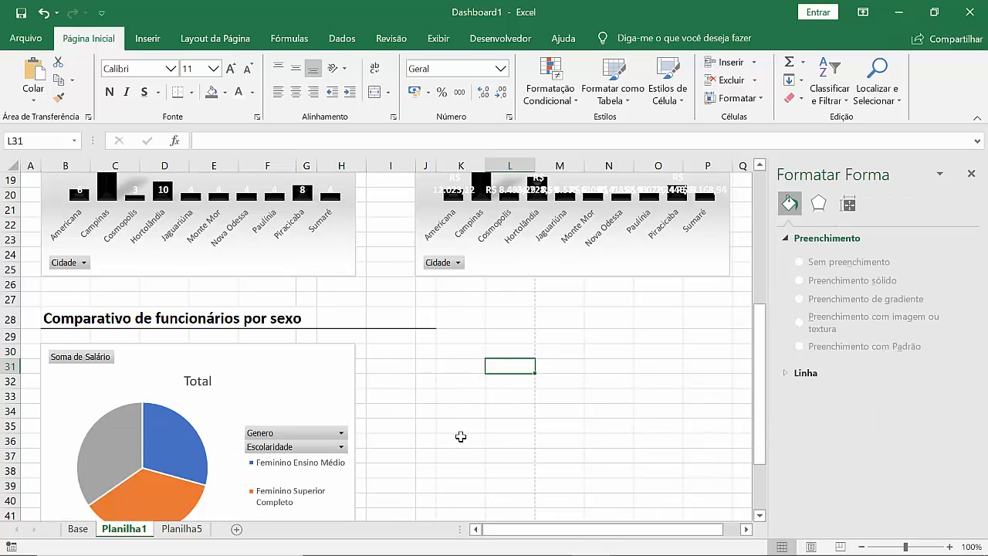
scroll(461, 437, down, 2)
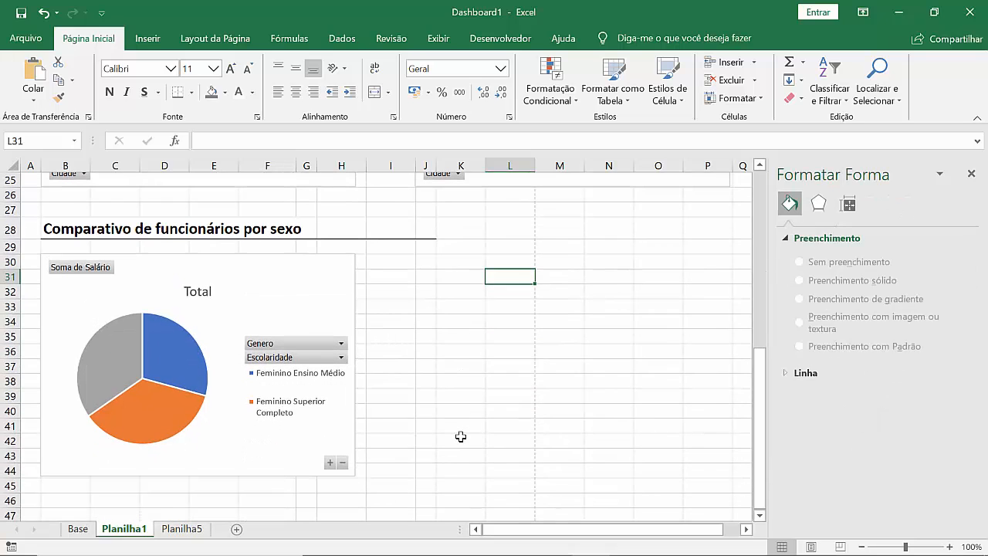
Step: Remove the Escolaridade field from the Soma de Salário pivot table under Sexo on Planilha5
click(179, 529)
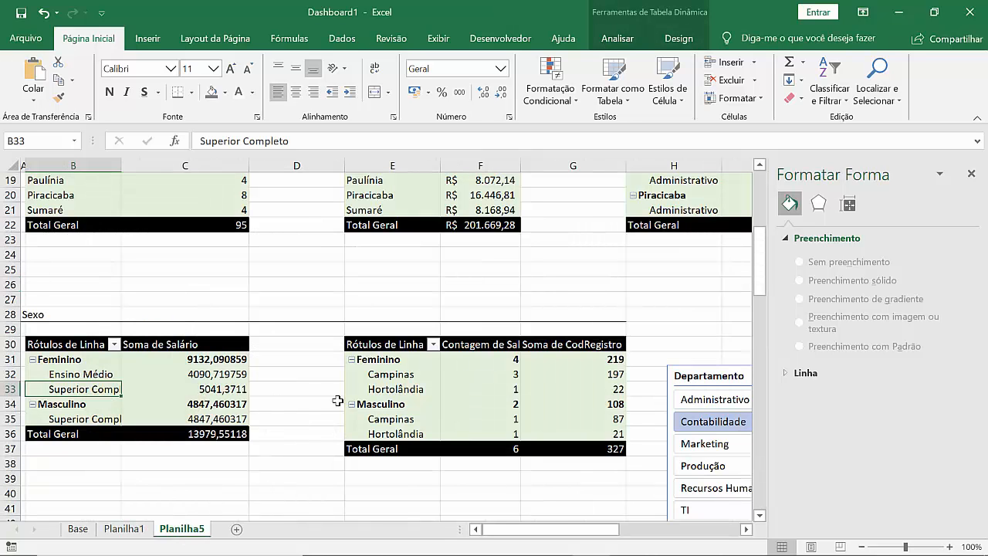
click(972, 174)
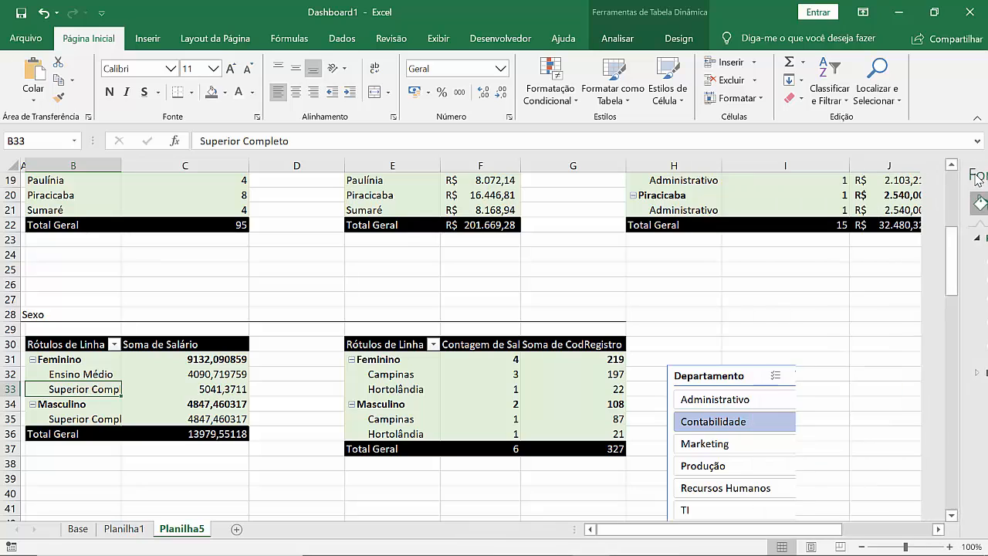
right_click(130, 392)
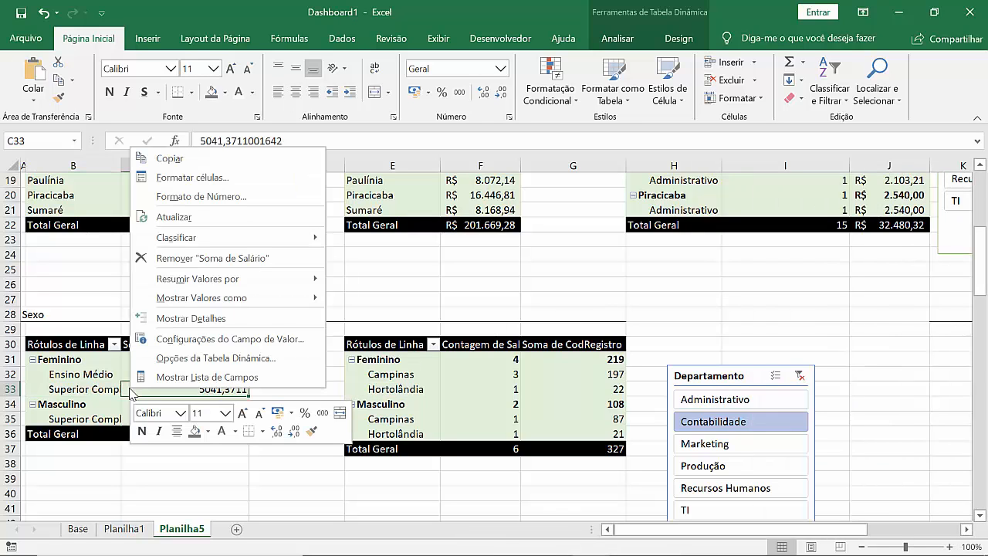
click(207, 376)
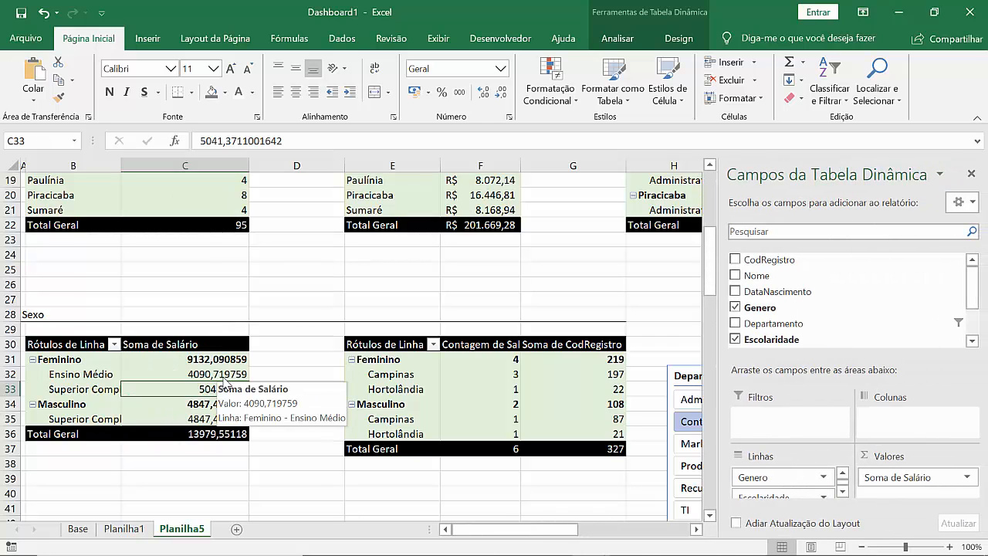
mouse_move(973, 301)
mouse_down()
mouse_move(975, 329)
mouse_move(974, 305)
mouse_up()
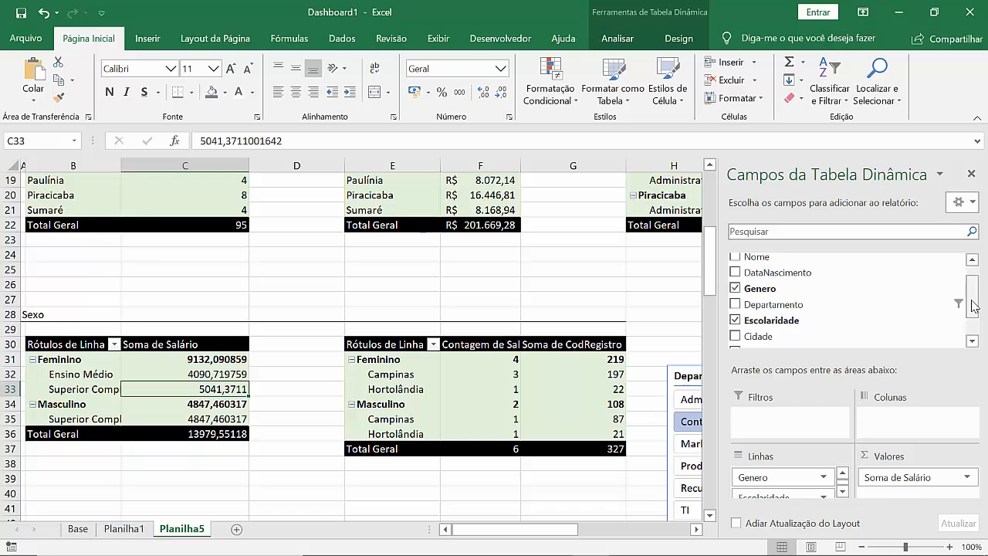
click(736, 320)
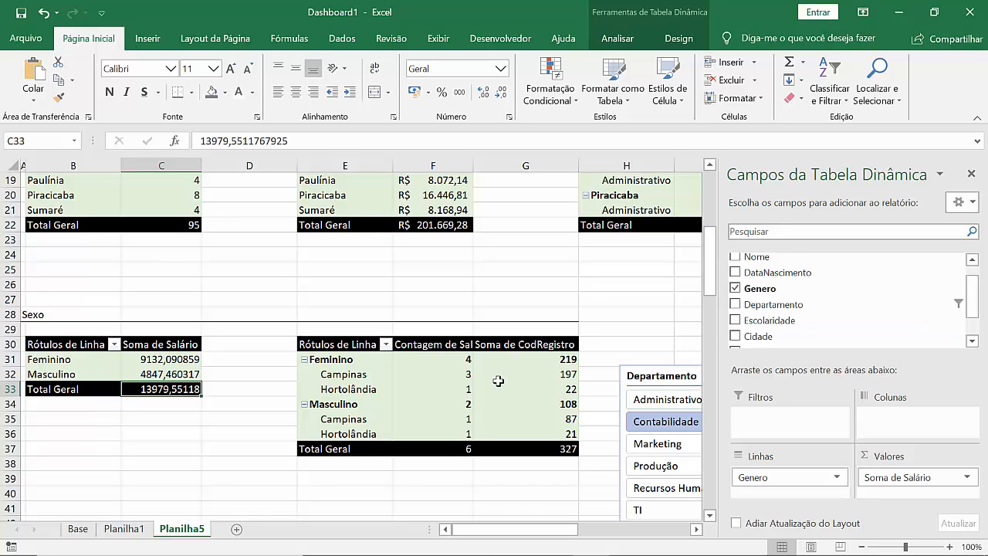
Step: Remove the Cidade and CodRegistro fields from the Contagem de Salário pivot table under Sexo
click(444, 392)
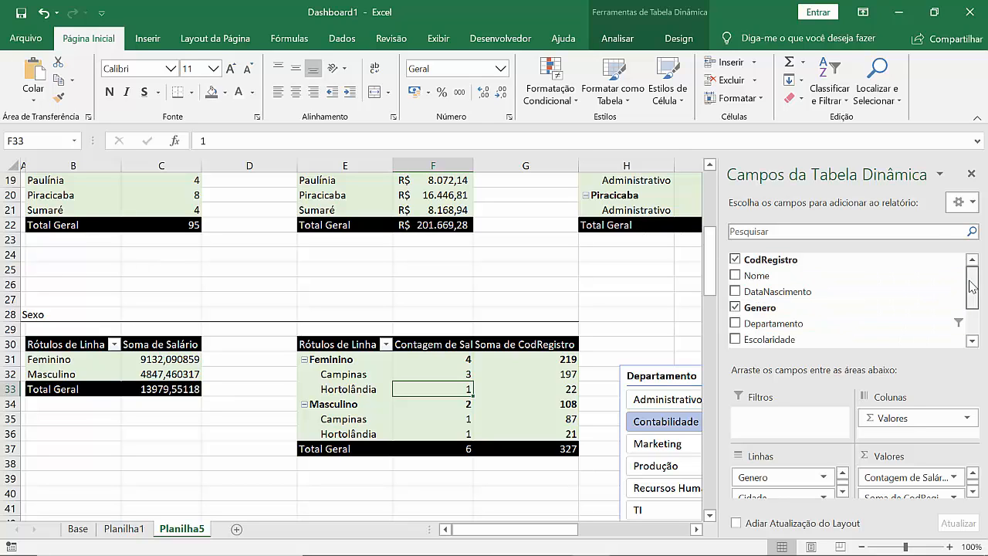
drag(971, 285, 973, 309)
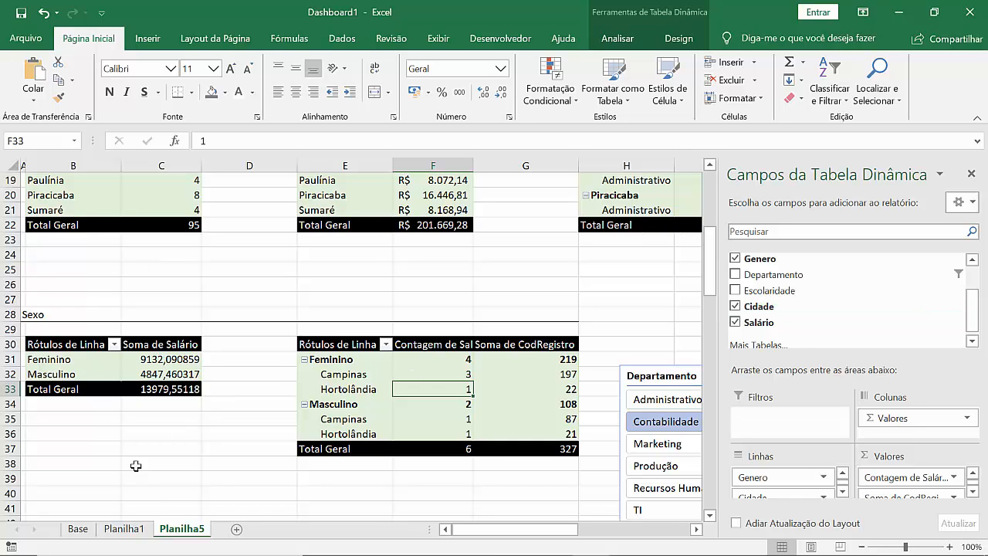
click(736, 308)
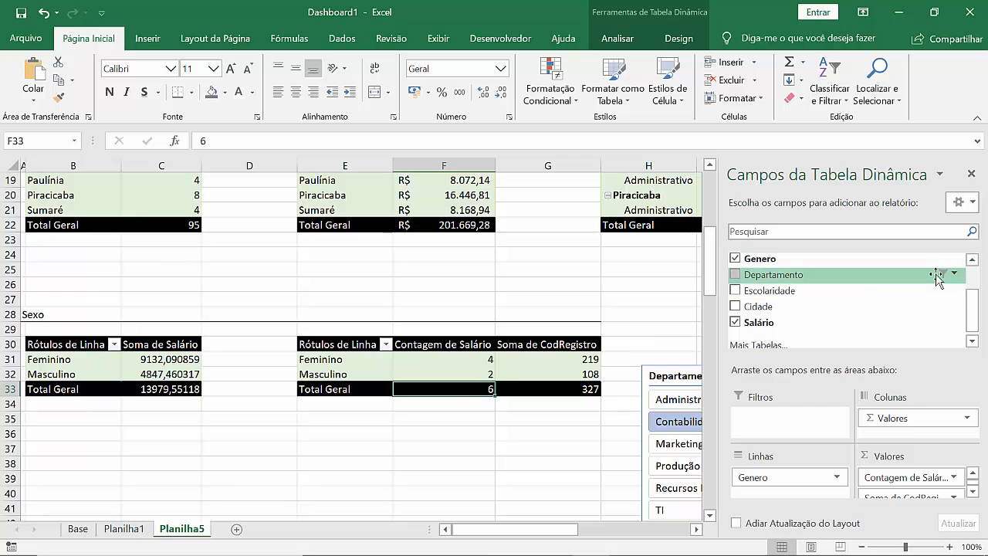
drag(972, 317, 967, 283)
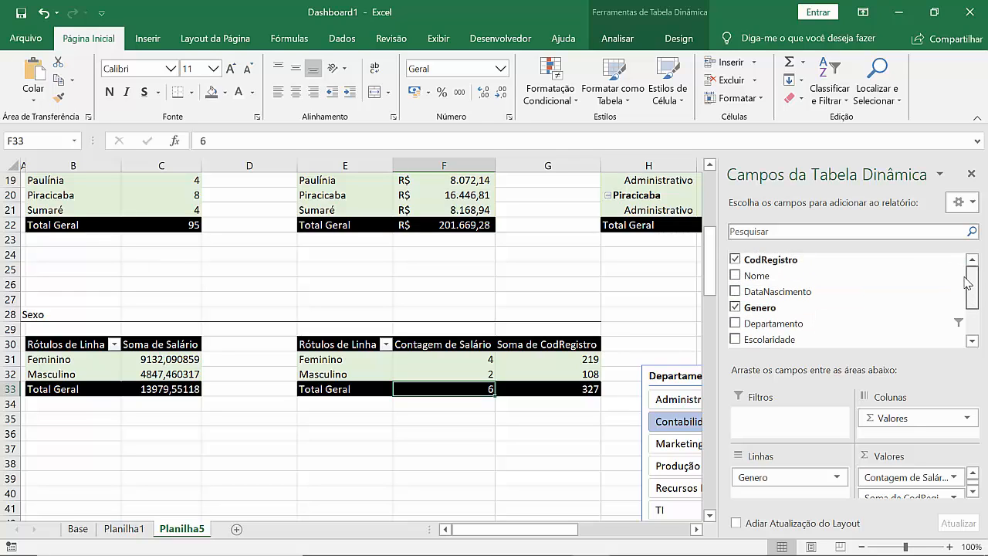
click(735, 260)
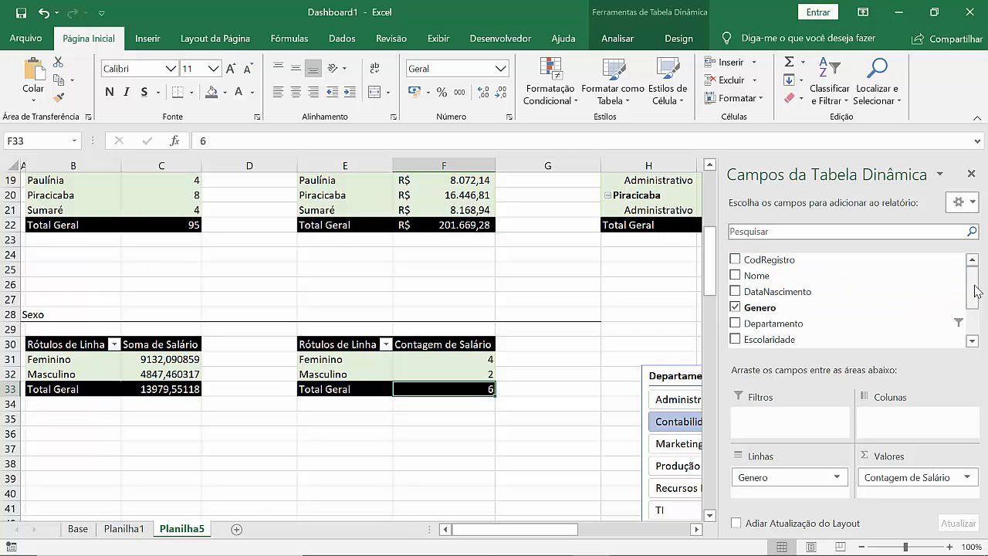
drag(977, 291, 974, 340)
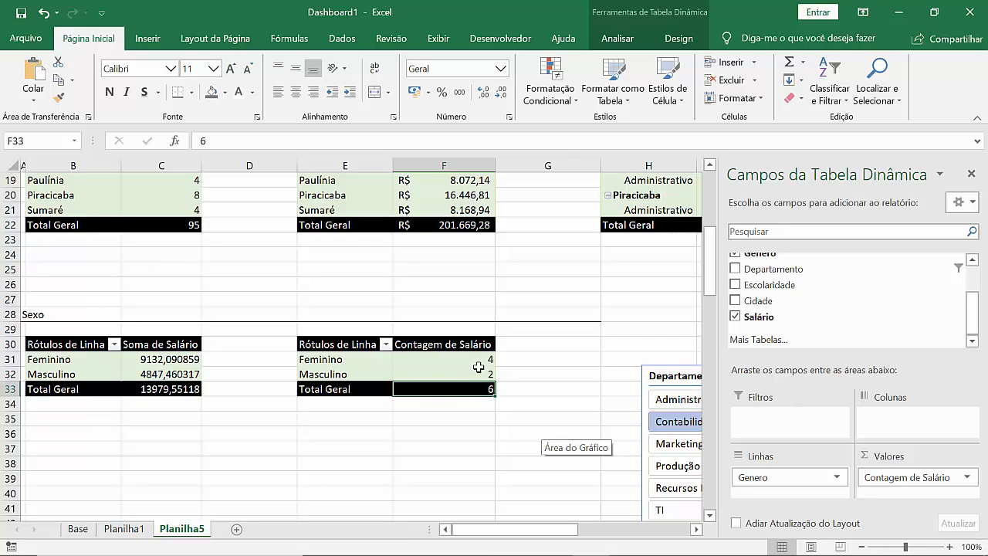
Step: Include all departments in the Departamento slicer selection that filters both Sexo pivot tables on Planilha5
click(658, 371)
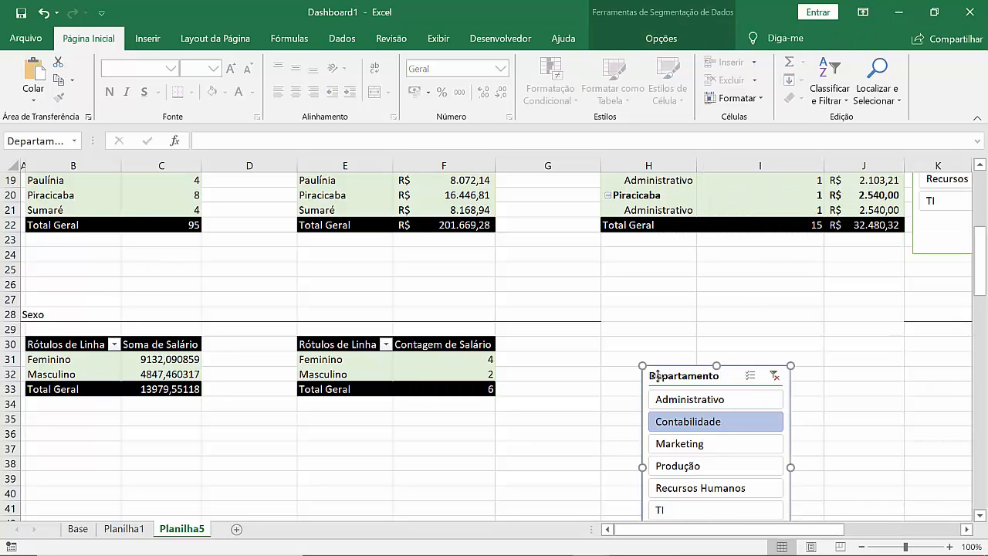
click(338, 363)
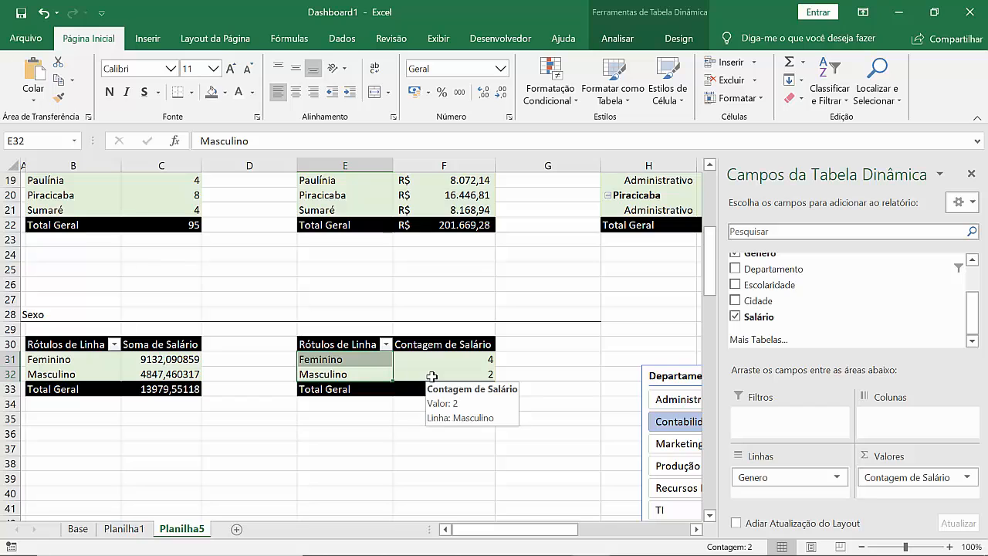
click(156, 358)
click(666, 375)
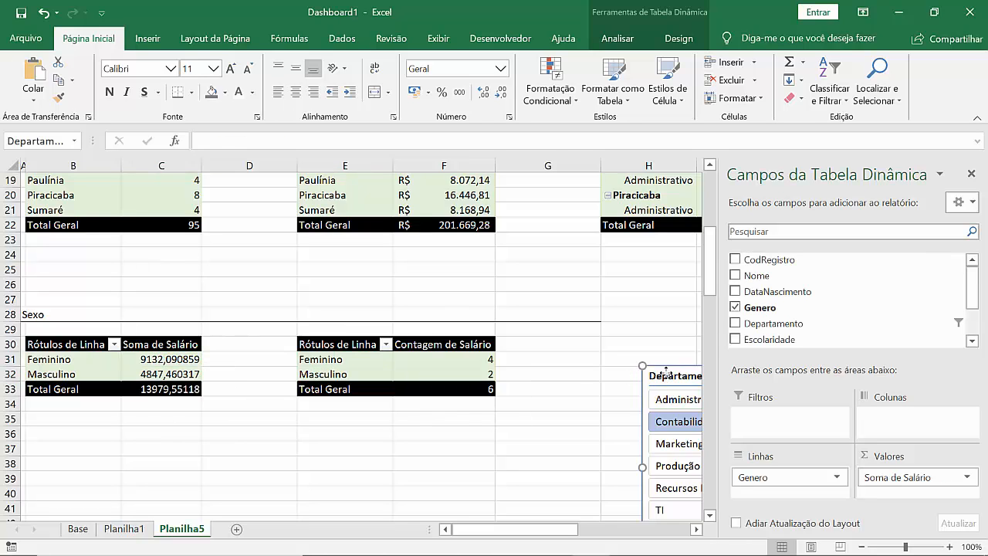
key(ctrl+z)
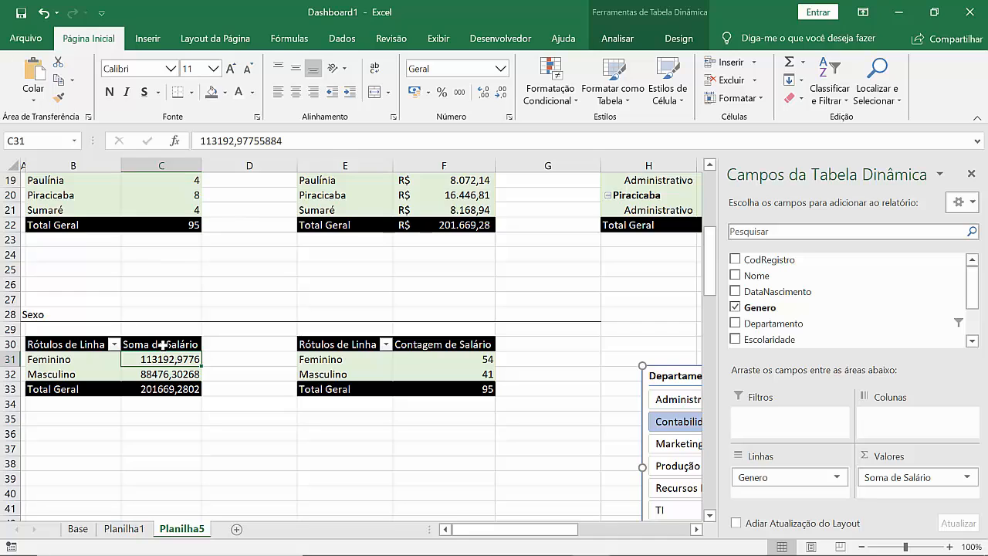
Step: Apply the accounting number format in R$ to the Soma de Salário values in C31:C33
drag(165, 356, 166, 392)
click(411, 98)
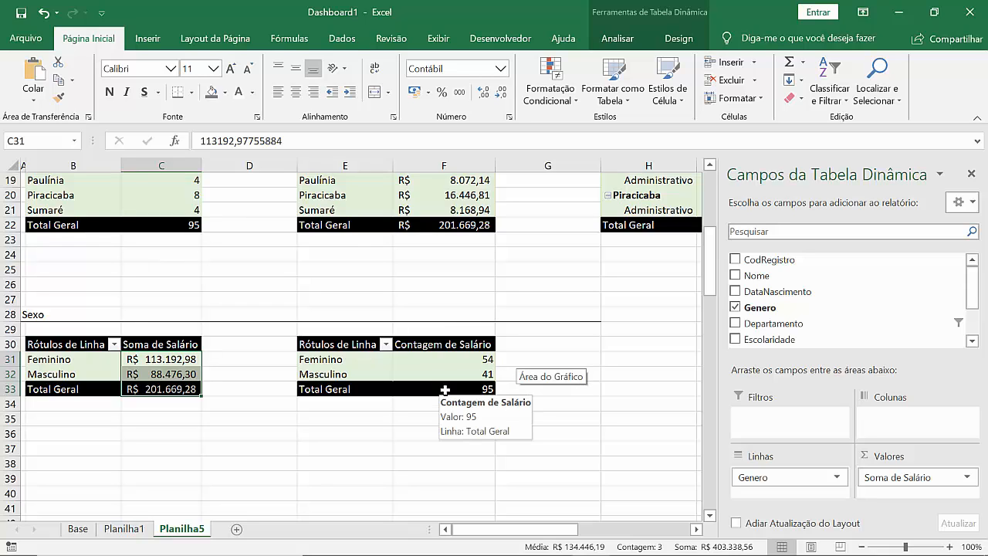
Step: Look through the summary functions available for the Contagem de Salário value field and leave its settings without changing anything
click(451, 361)
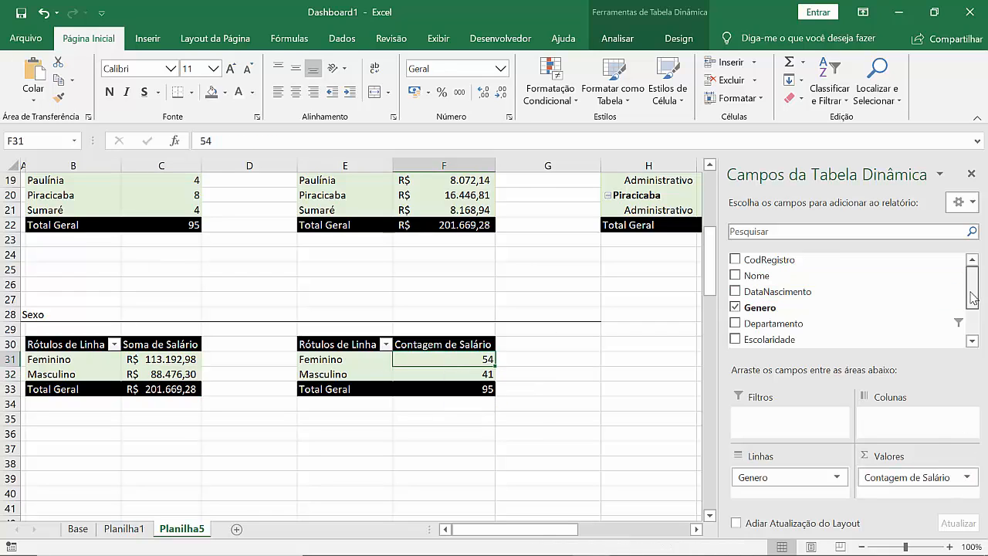
drag(971, 298, 971, 324)
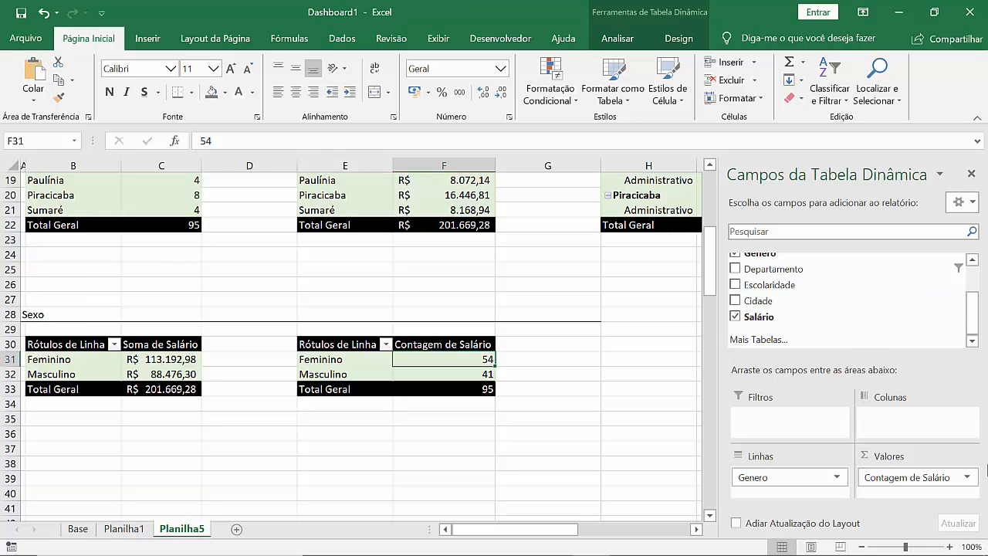
click(969, 478)
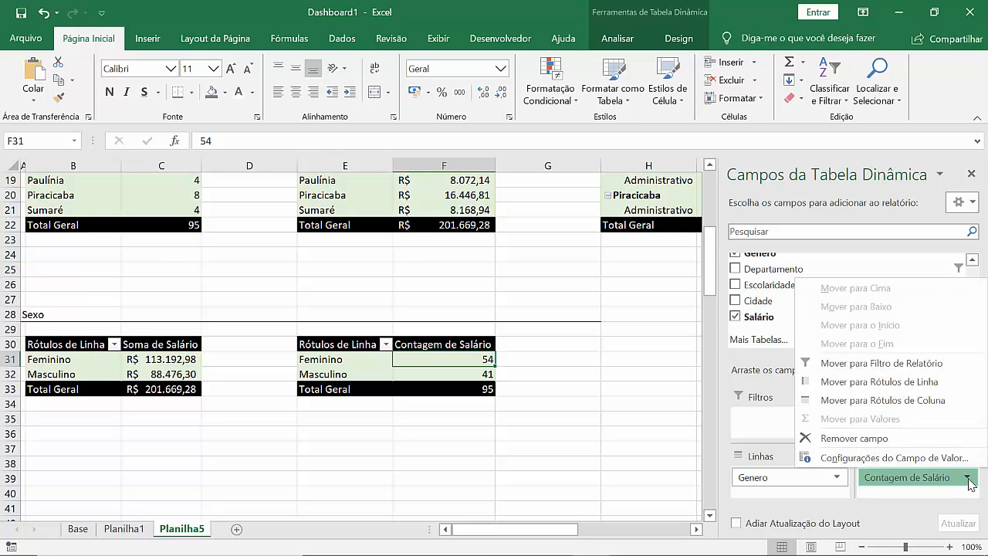
click(905, 455)
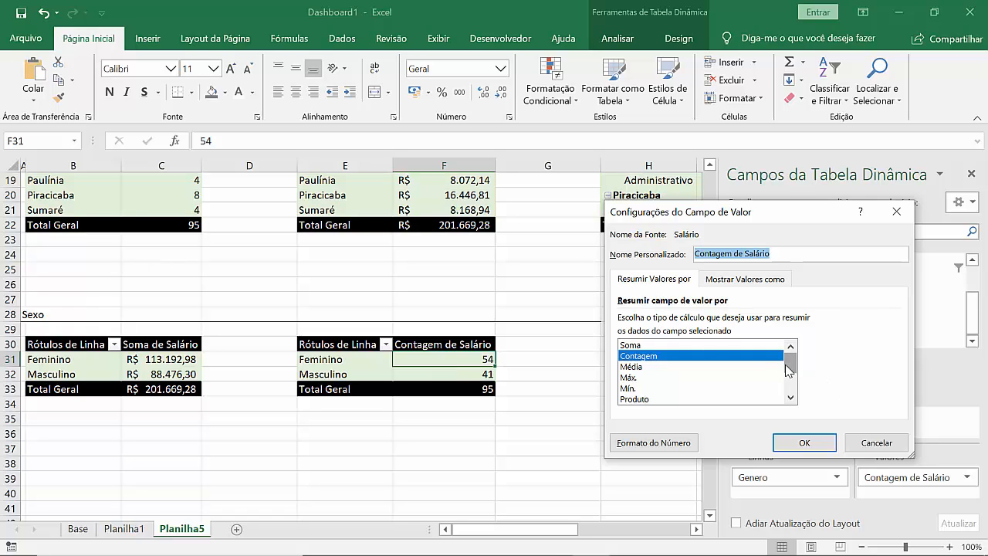
drag(789, 369, 797, 402)
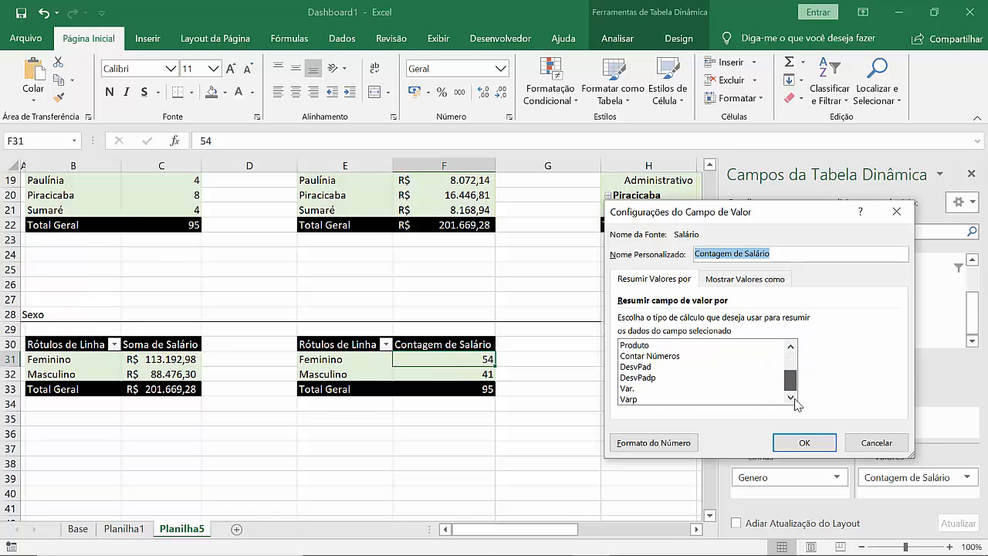
click(873, 448)
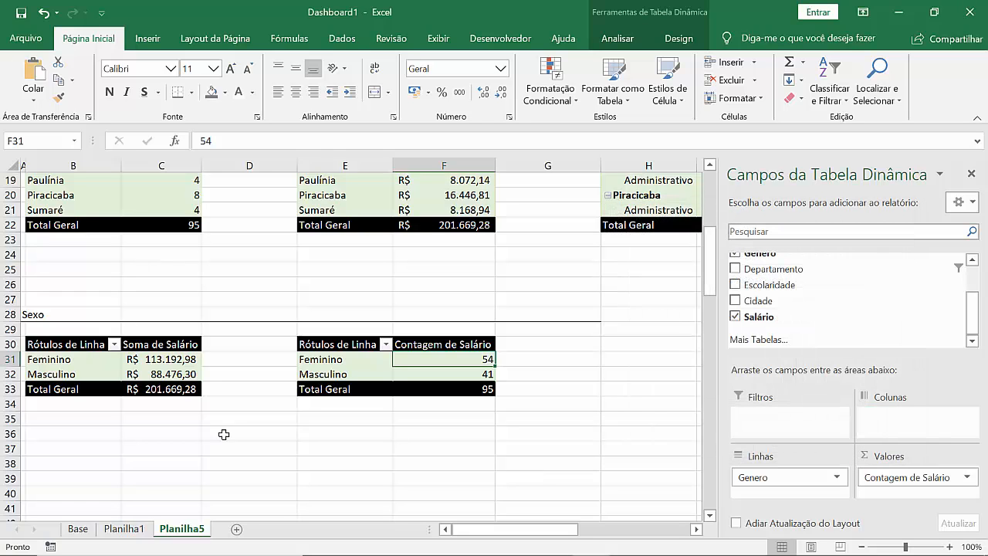
Step: Apply the grey-gradient chart style with percentage labels to the gender pie chart on Planilha1 and delete its Total title
click(172, 377)
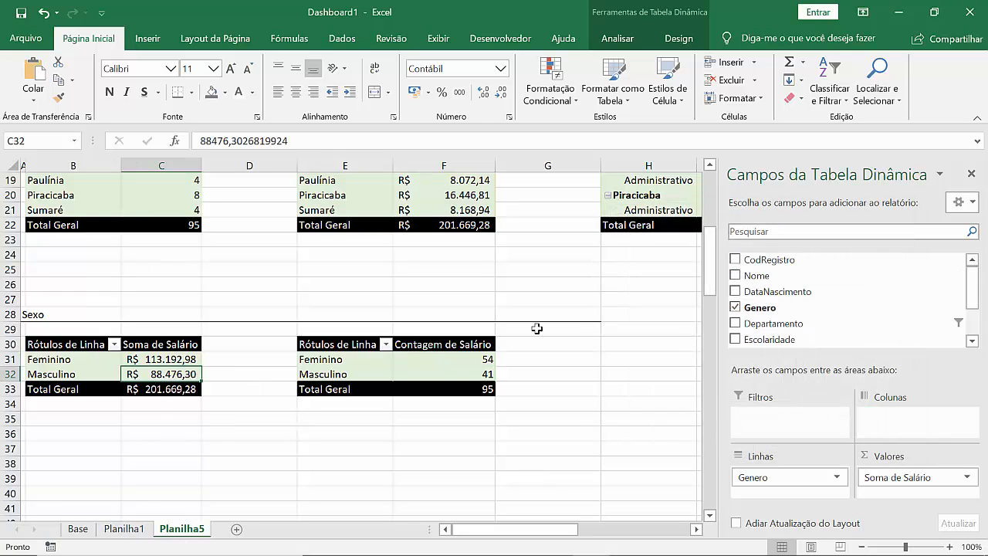
click(123, 528)
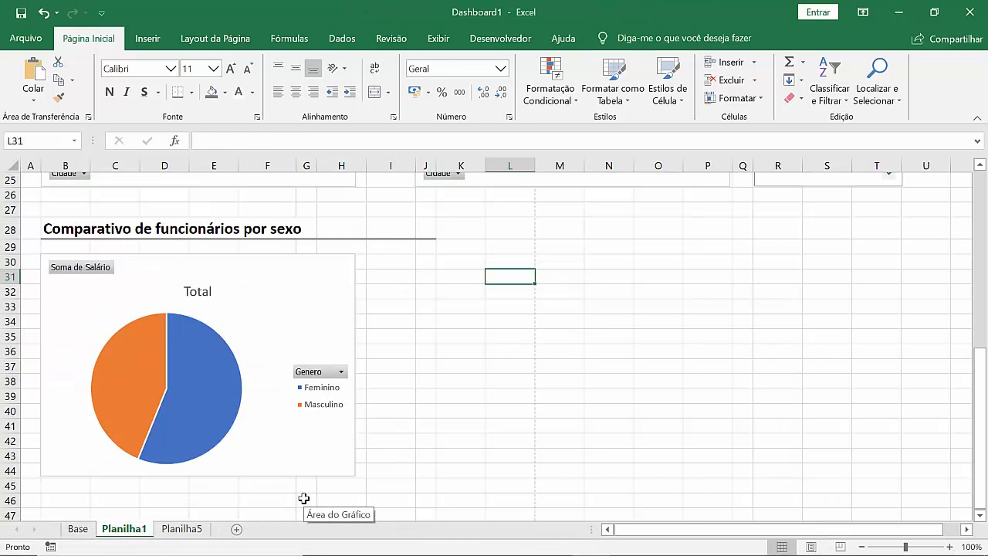
click(256, 326)
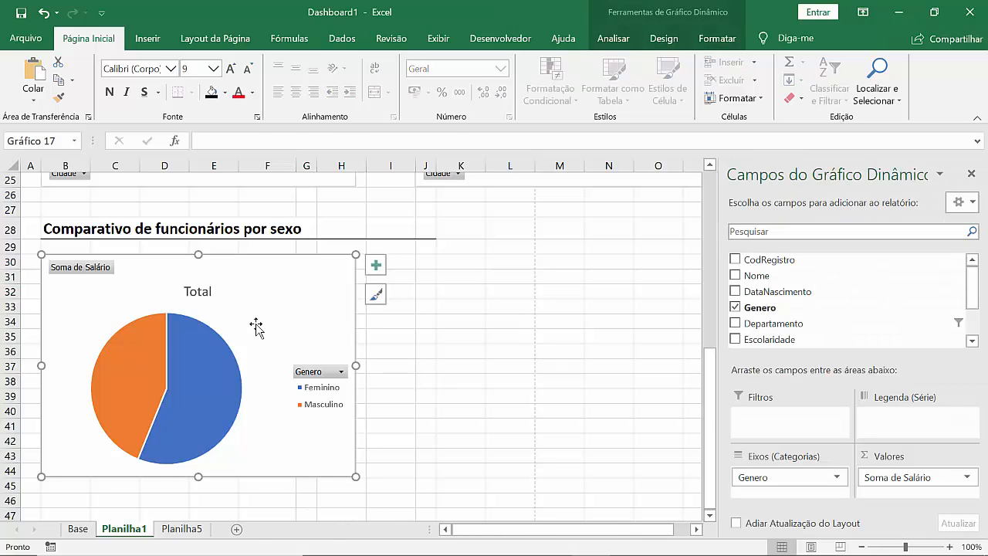
right_click(257, 326)
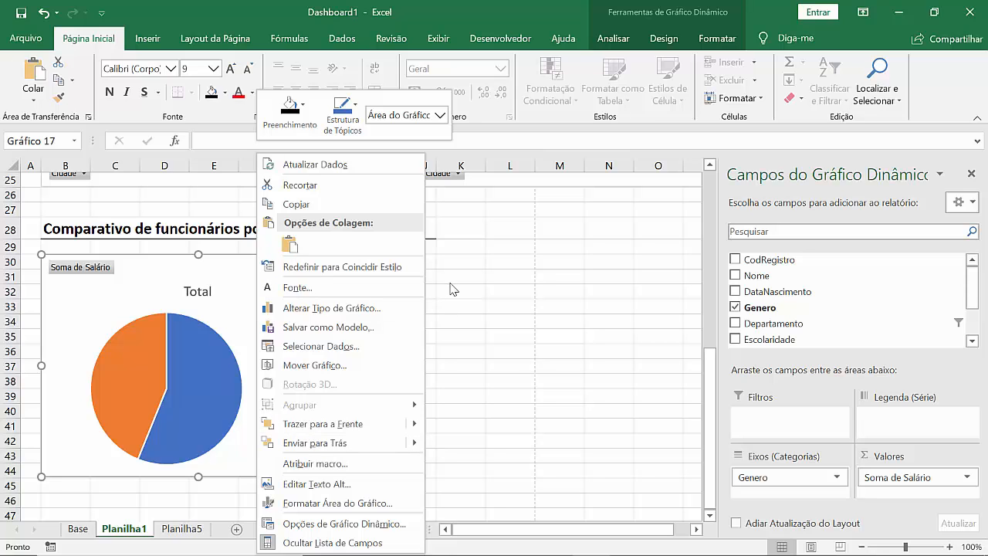
click(671, 42)
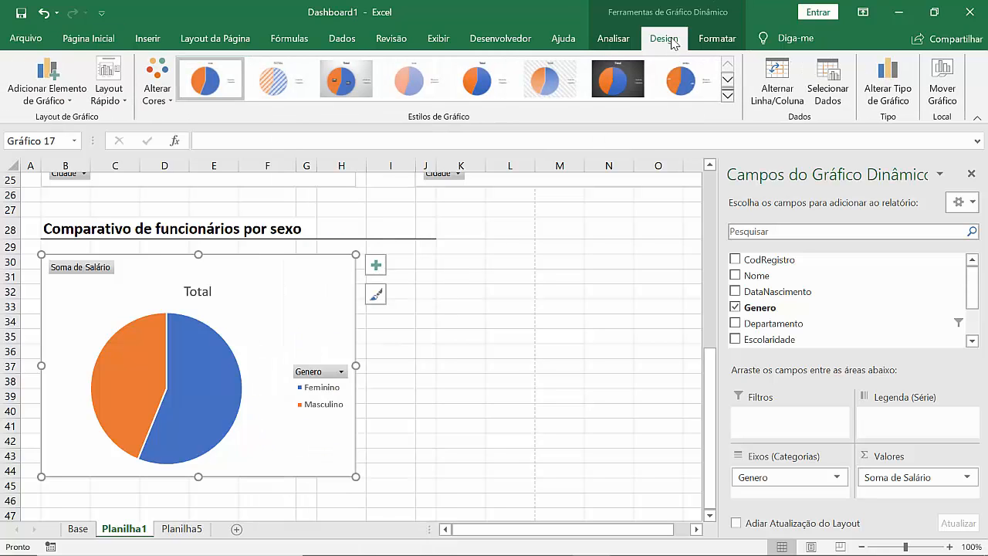
click(728, 78)
click(728, 66)
click(369, 87)
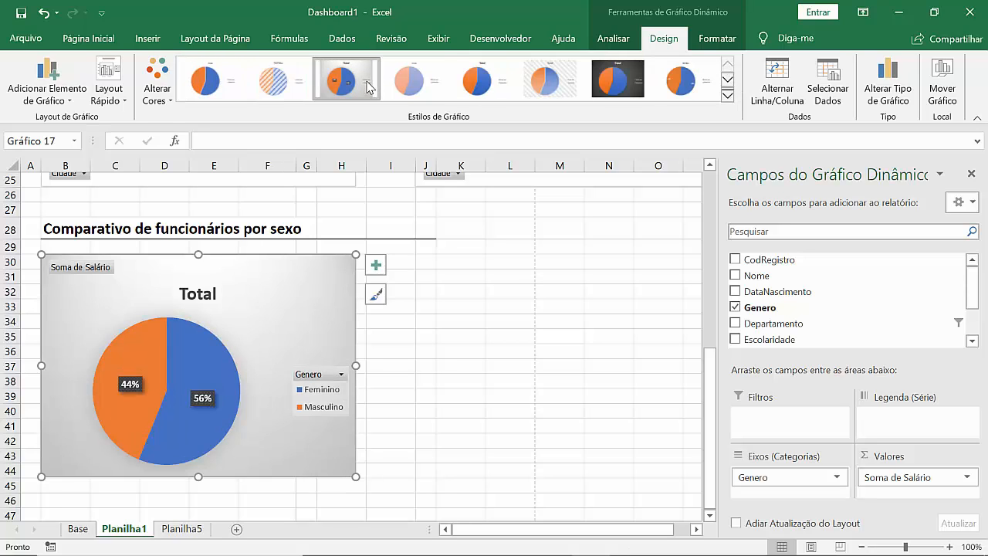
scroll(711, 170, up, 4)
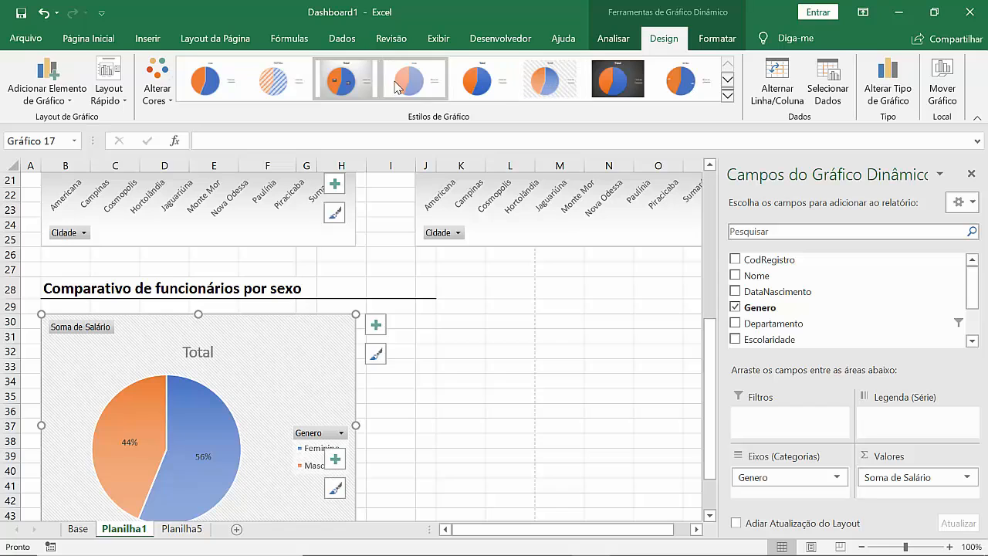
click(727, 82)
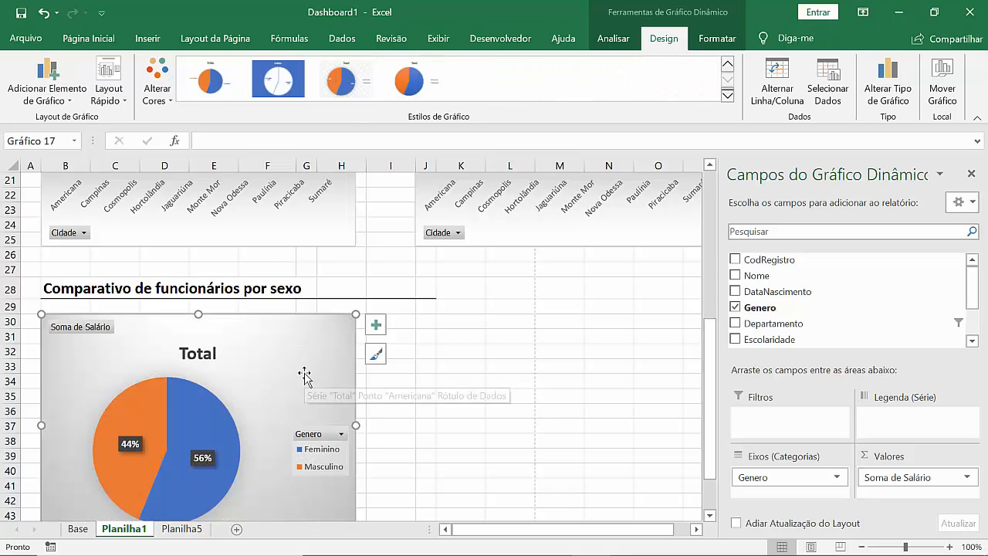
click(197, 356)
key(Delete)
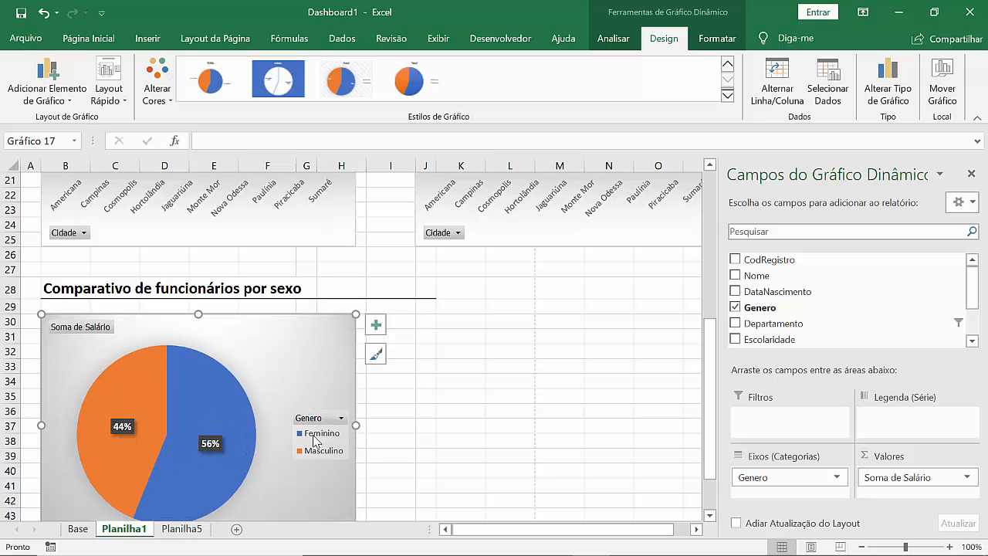
click(315, 441)
key(Delete)
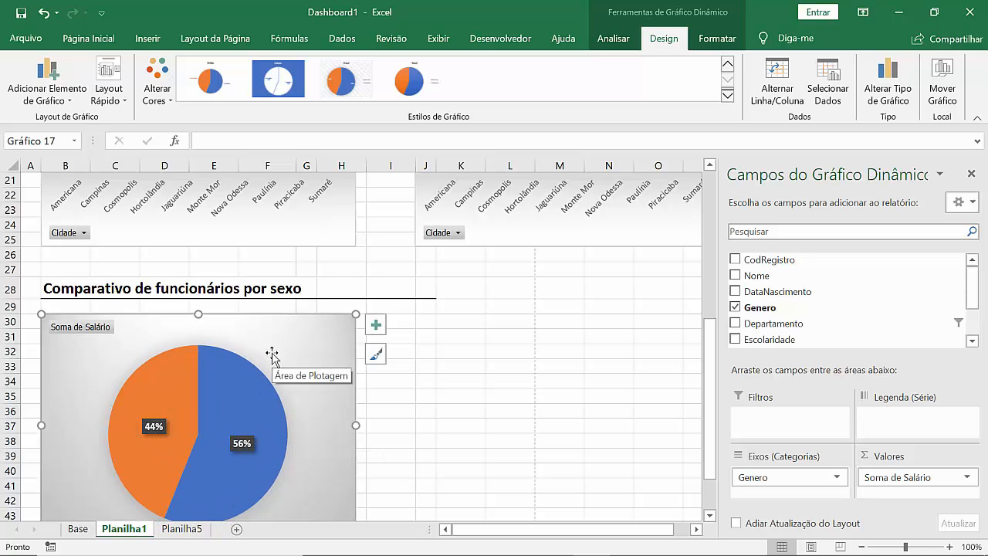
click(221, 392)
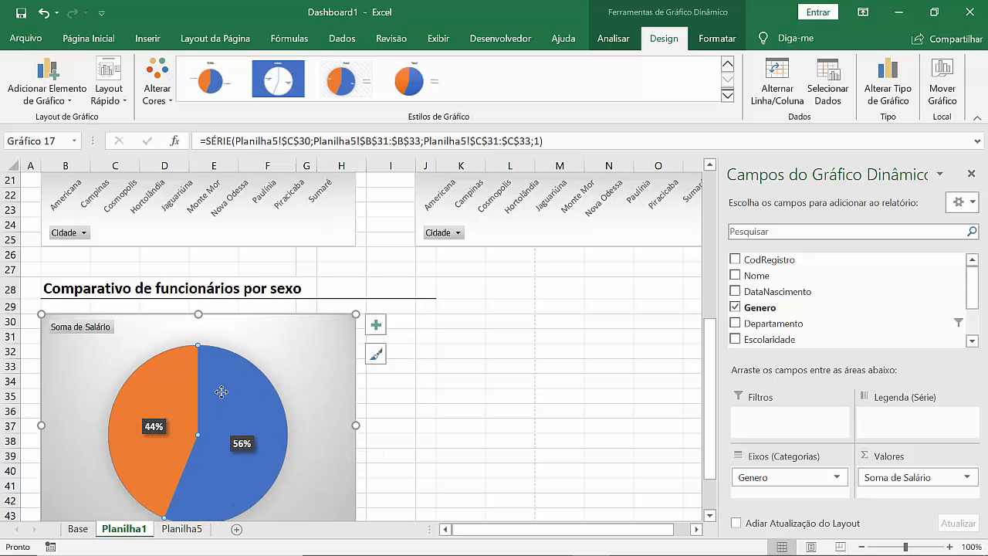
click(730, 40)
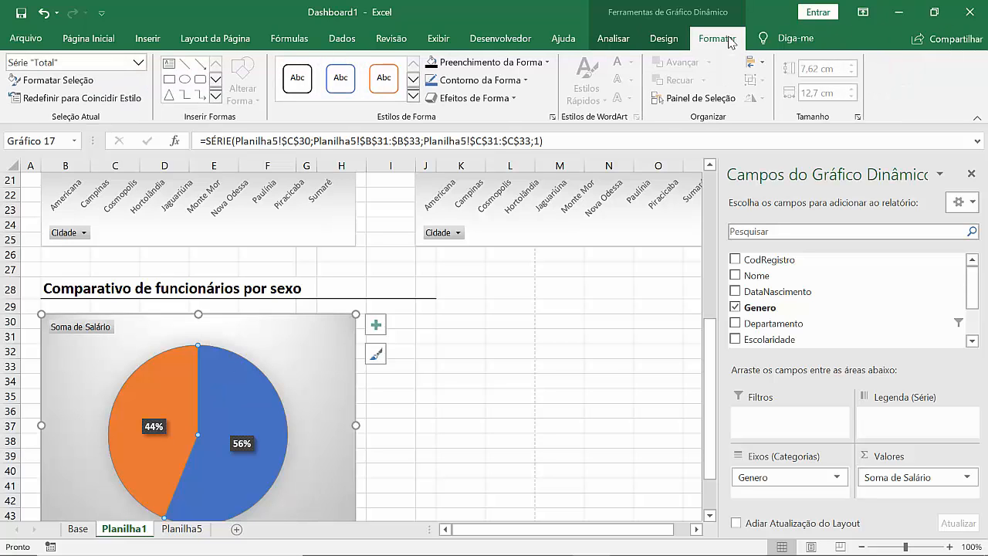
click(546, 67)
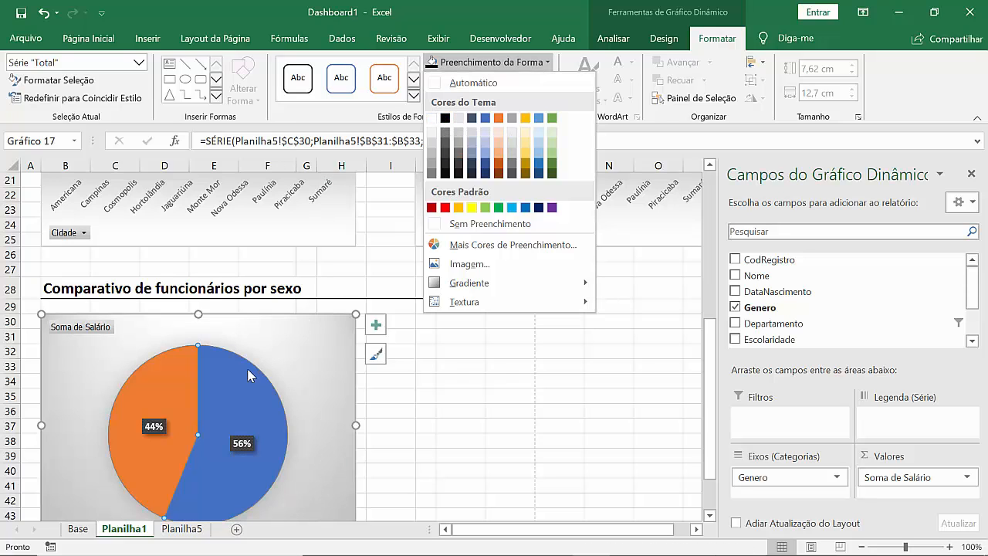
click(229, 420)
key(ctrl+z)
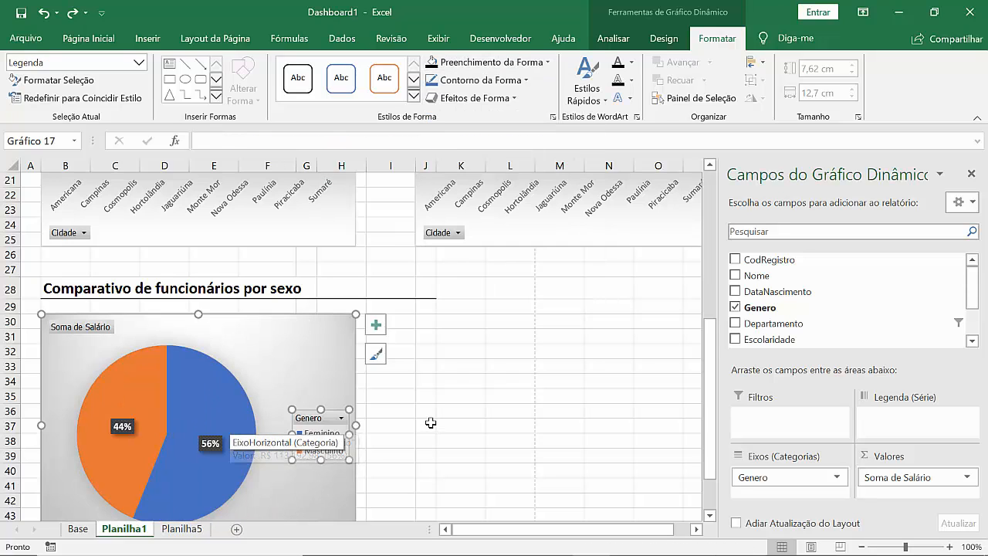
Step: Fill the pie chart's Feminino slice with black and its Masculino slice with white, and deselect the chart
double_click(301, 436)
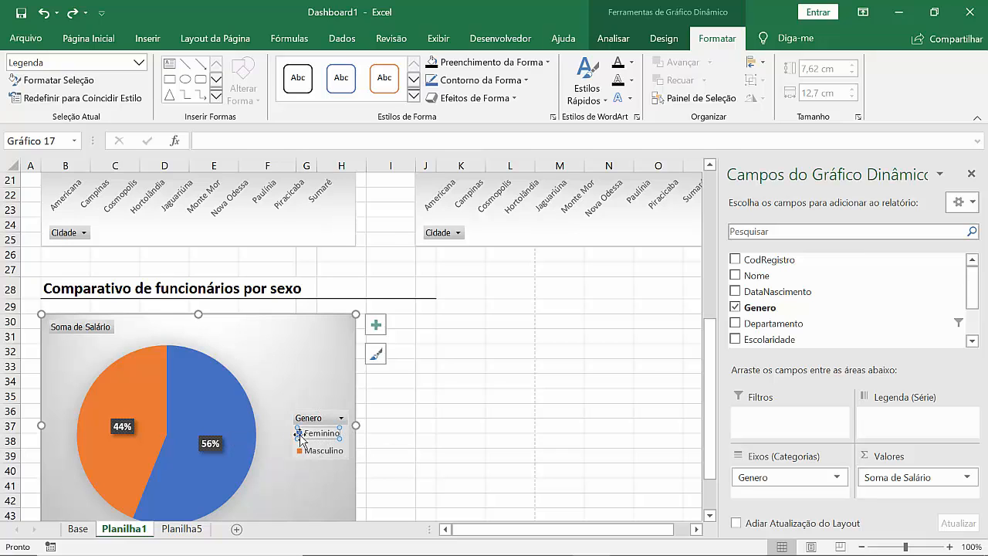
click(548, 63)
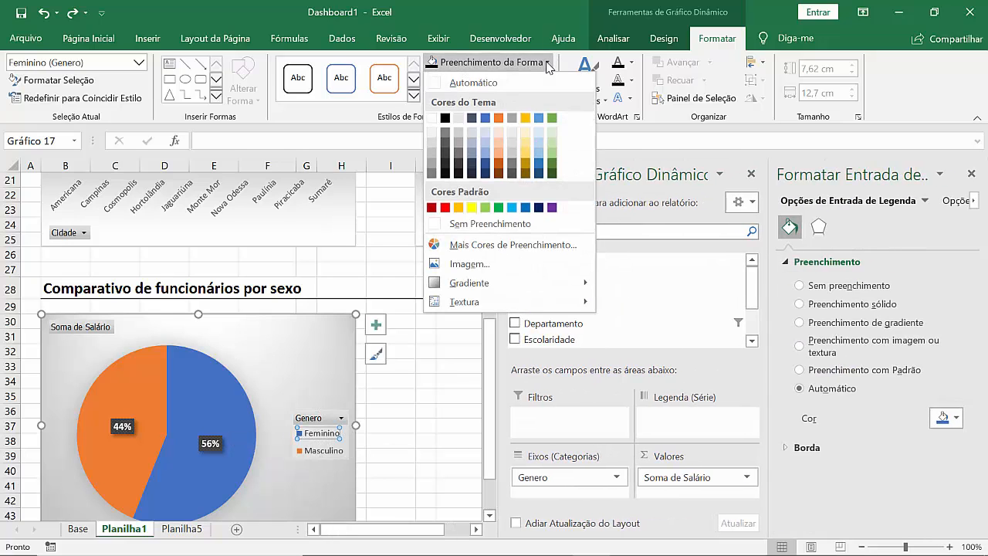
click(445, 120)
click(315, 453)
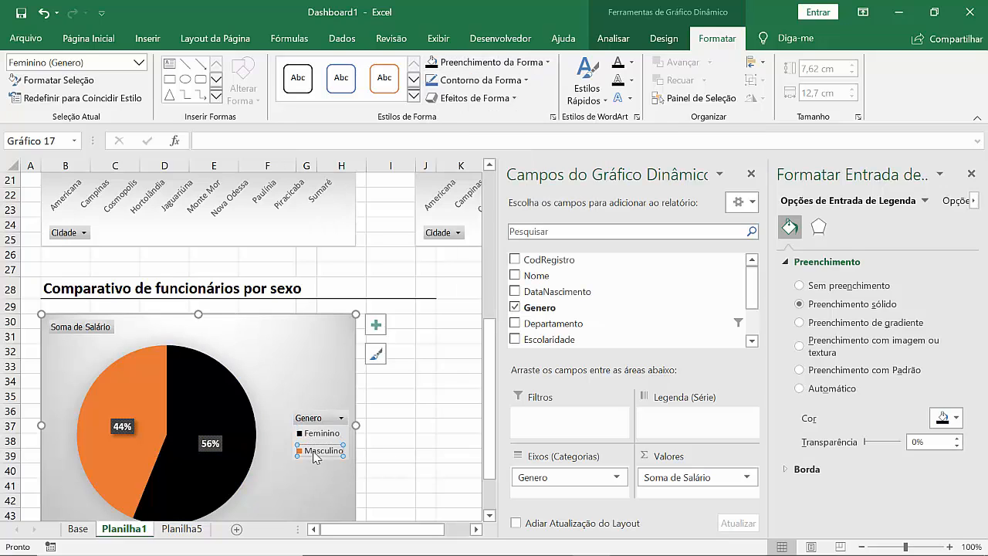
click(547, 63)
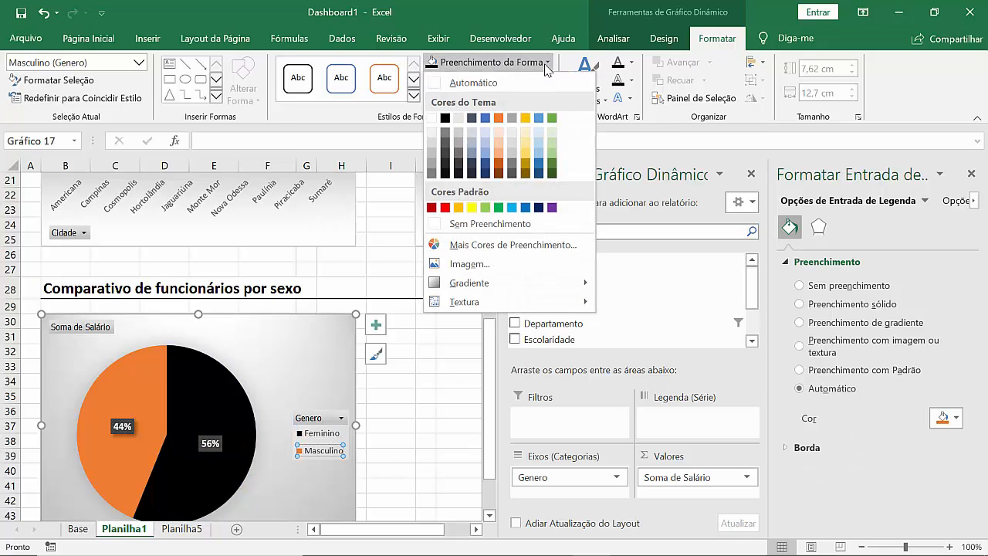
click(432, 117)
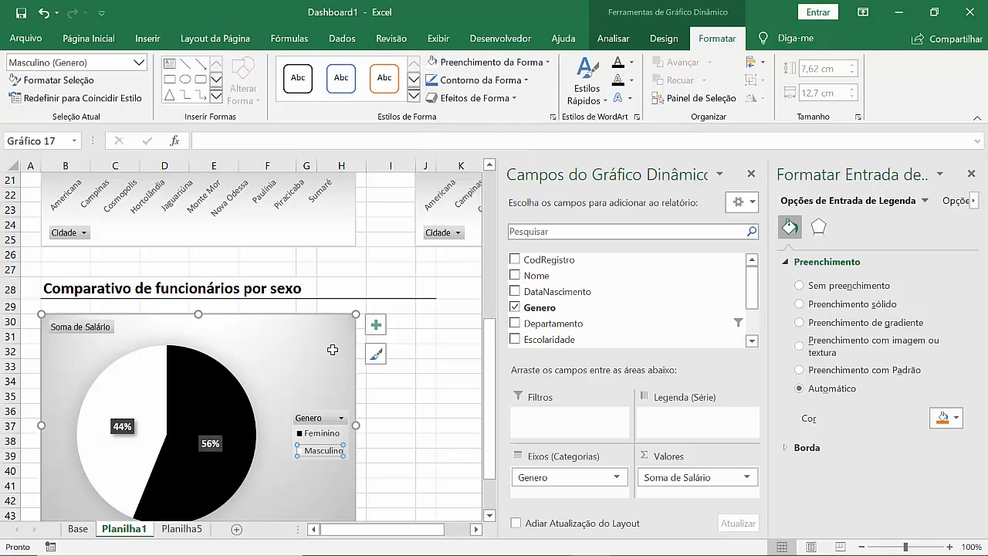
click(417, 399)
Step: Examine the whole recoloured pie chart in the Comparativo de funcionários por sexo section
key(Down)
key(Down)
key(Down)
key(Down)
key(Down)
key(Down)
key(Down)
key(Down)
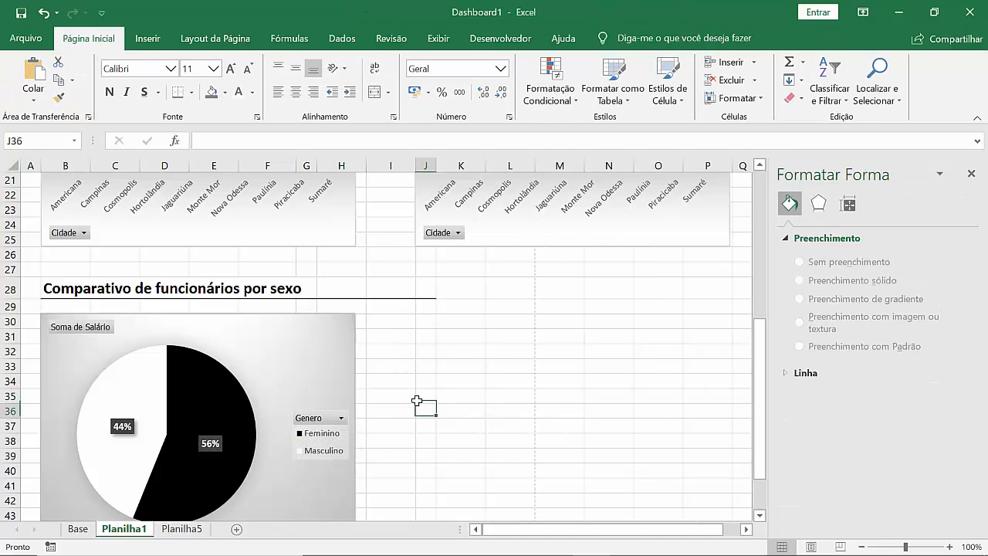
key(Down)
key(Down)
key(Down)
key(Down)
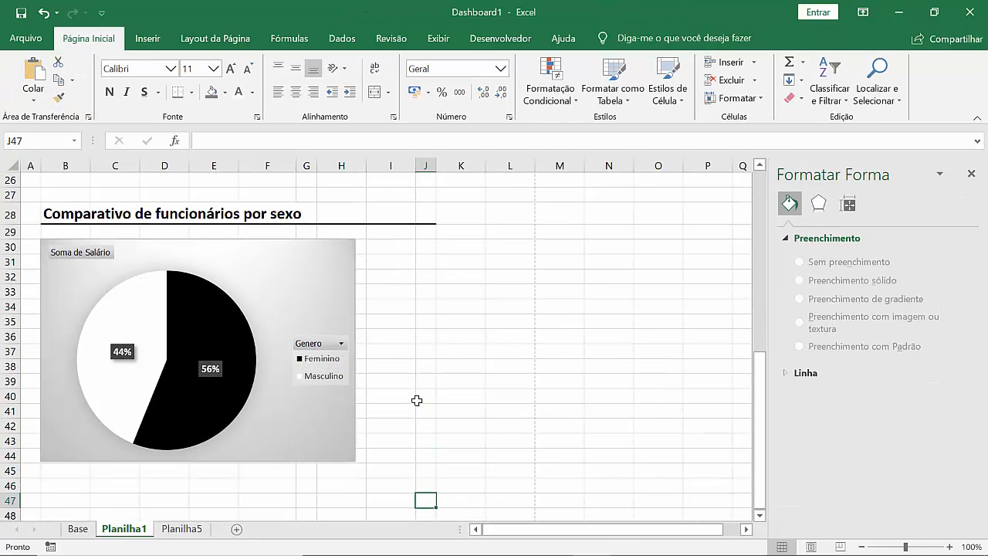
key(Up)
key(Up)
key(Up)
key(Up)
key(Up)
key(Up)
key(Up)
key(Up)
key(Up)
key(Up)
key(Up)
key(Up)
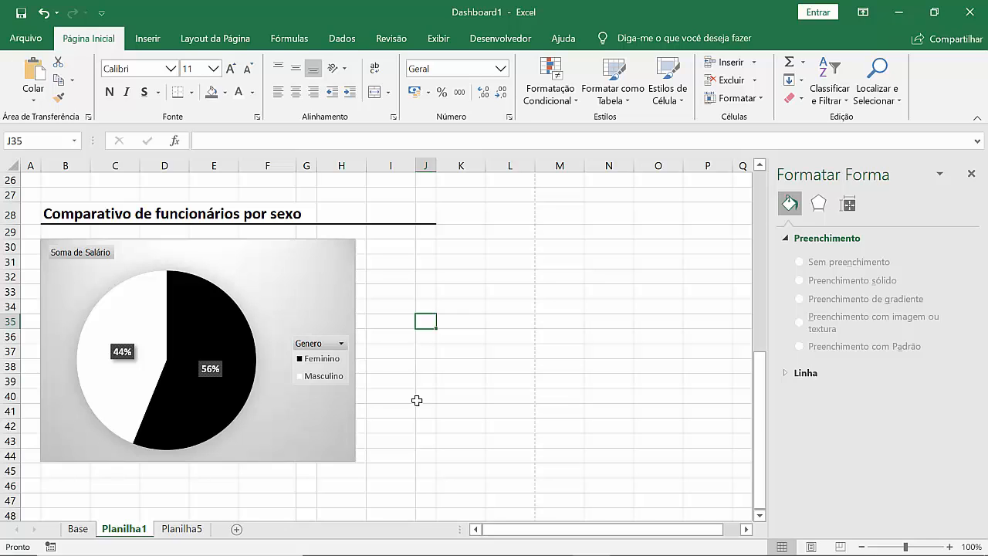
Step: On Planilha5, add Escolaridade to the rows below Genero in the Contagem de Salário pivot table of the Sexo section
click(167, 530)
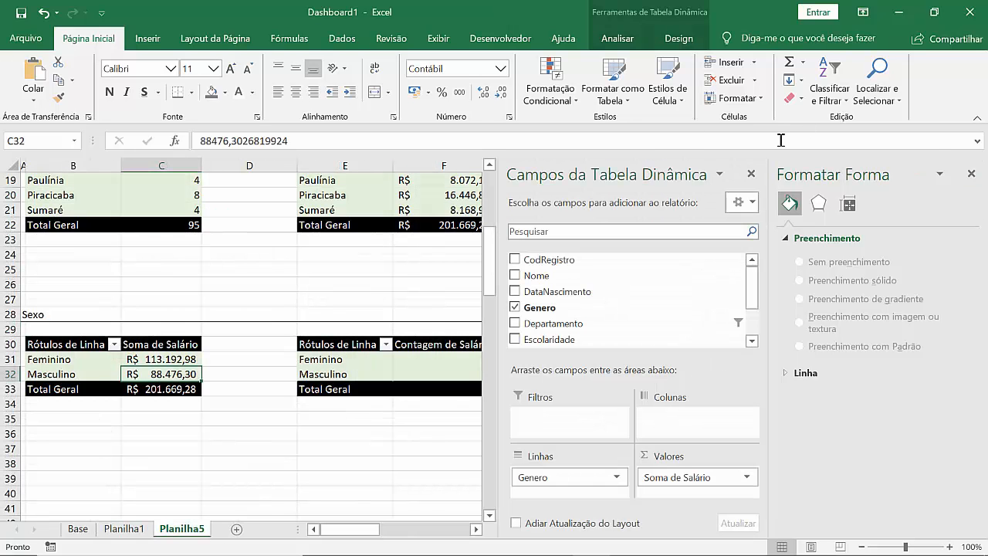
click(751, 174)
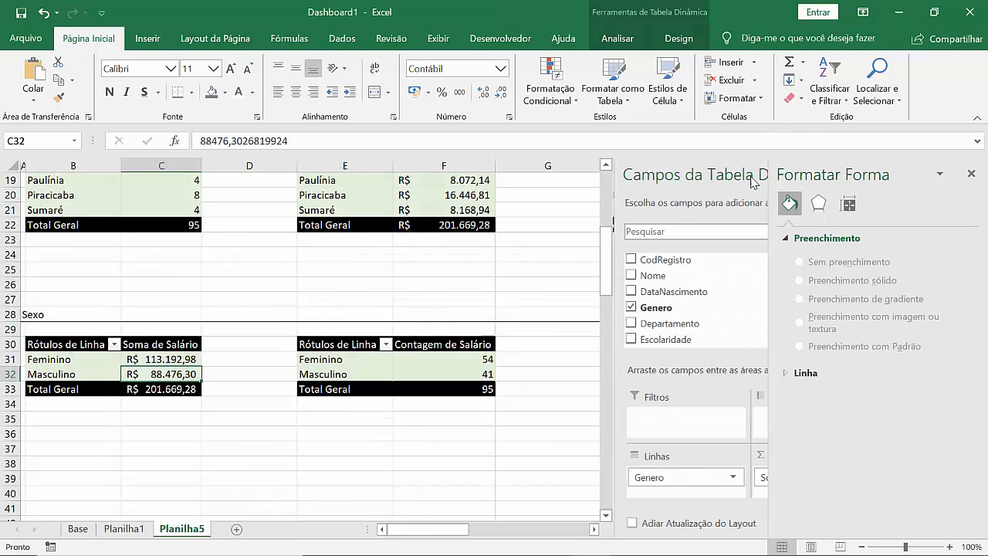
click(368, 363)
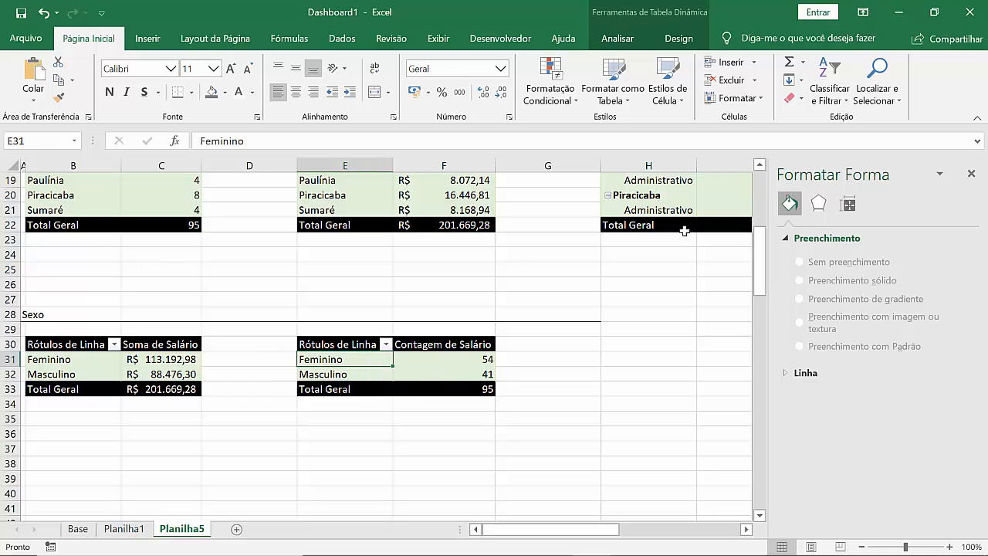
click(972, 173)
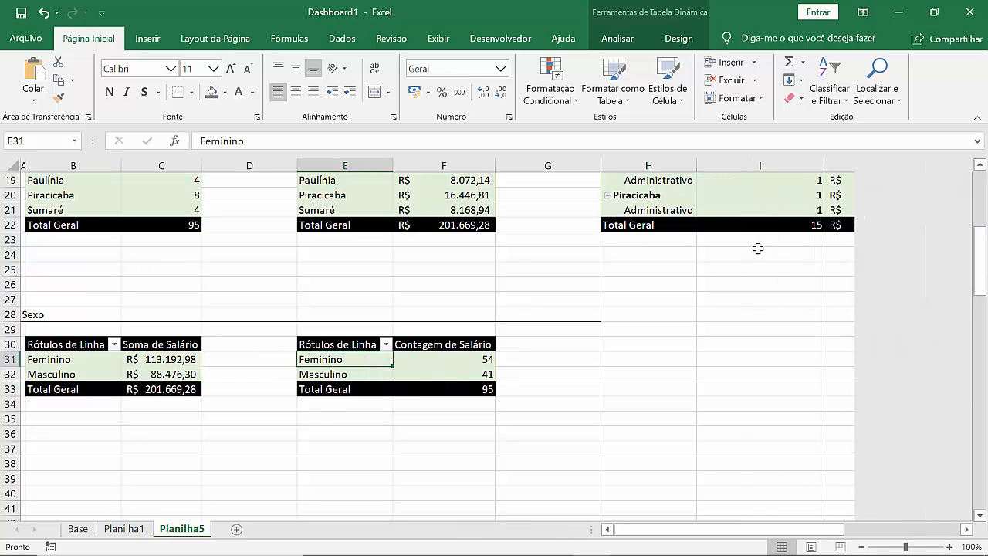
right_click(437, 371)
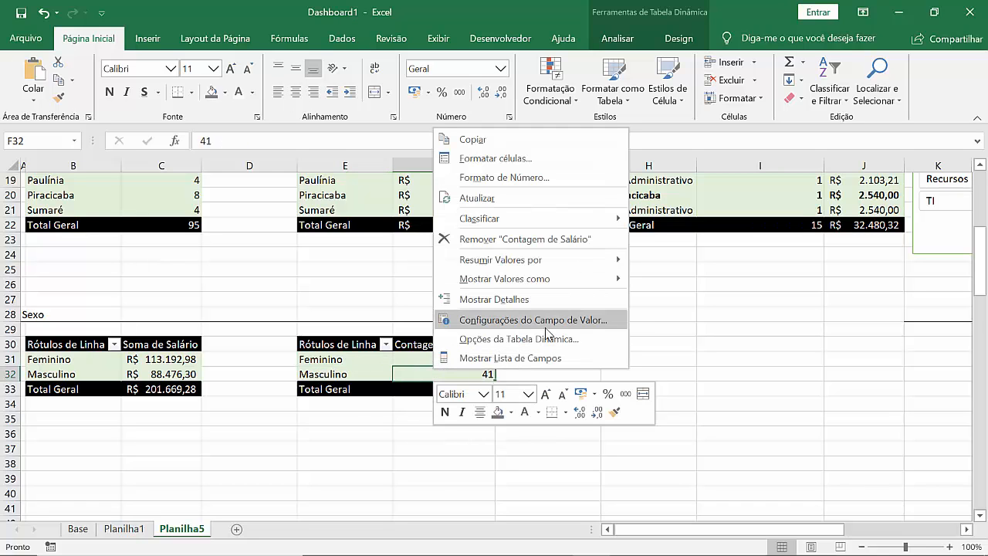
click(530, 359)
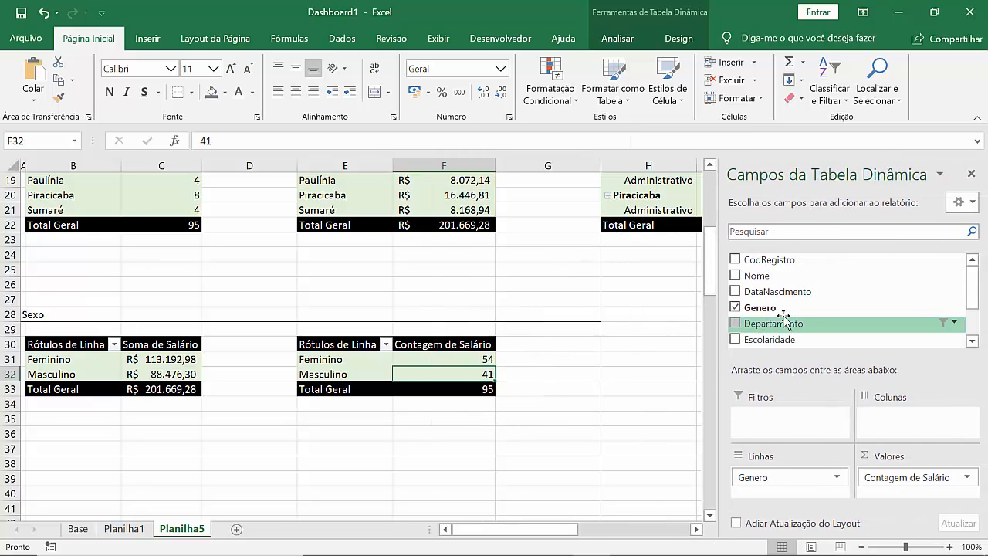
scroll(825, 291, down, 1)
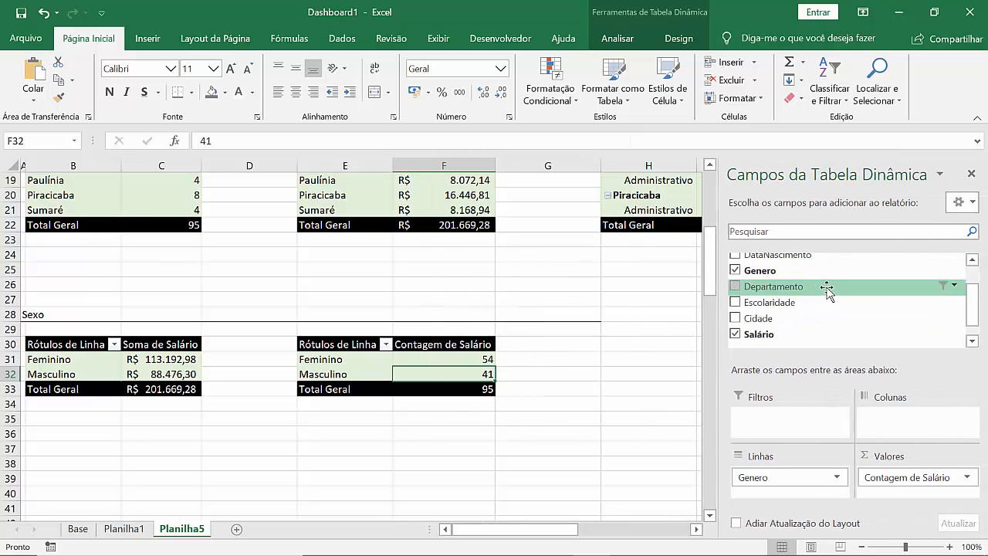
scroll(828, 289, up, 1)
scroll(837, 290, down, 1)
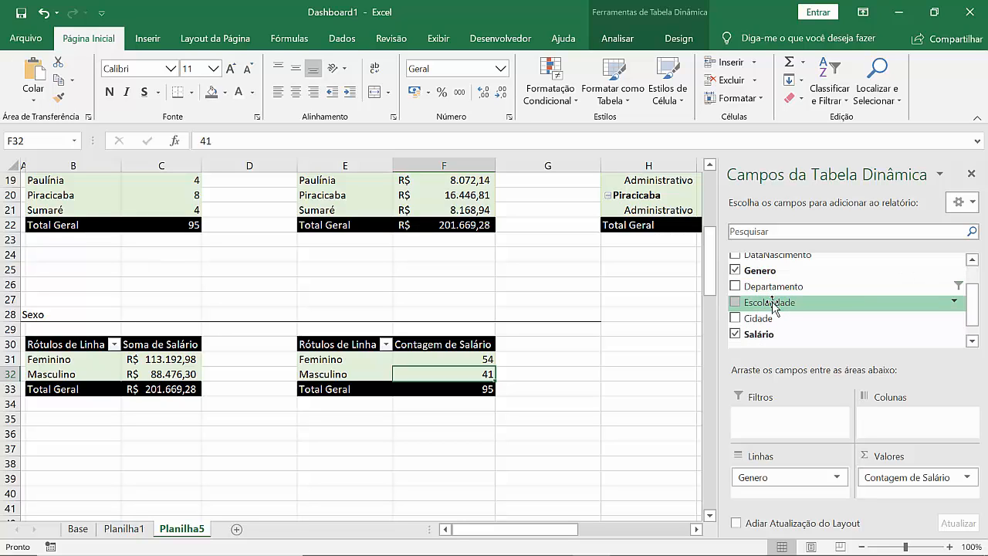
drag(773, 303, 803, 486)
click(803, 479)
Step: Remove Salário from the second Sexo pivot table and use CodRegistro as its values field instead
drag(893, 479, 905, 441)
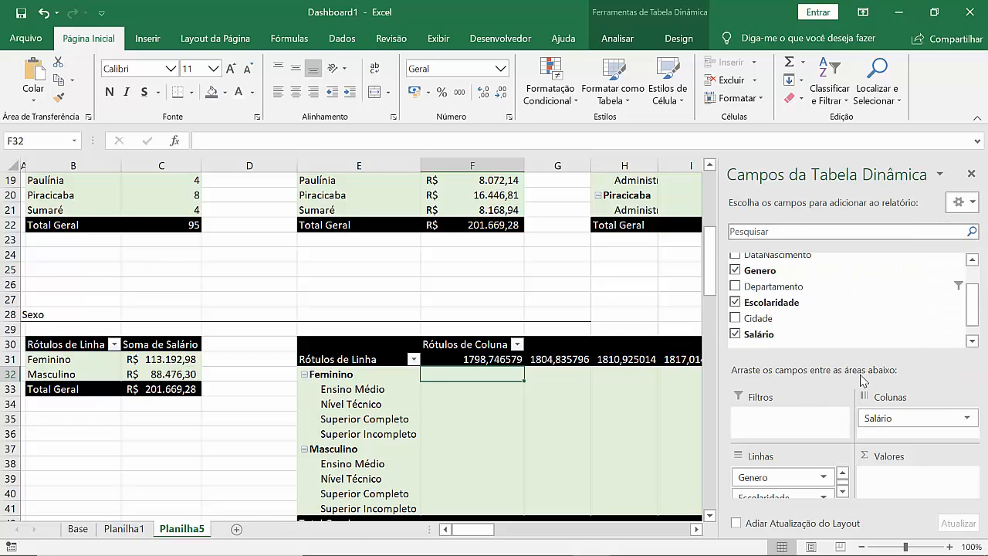
drag(894, 419, 660, 344)
drag(709, 295, 709, 290)
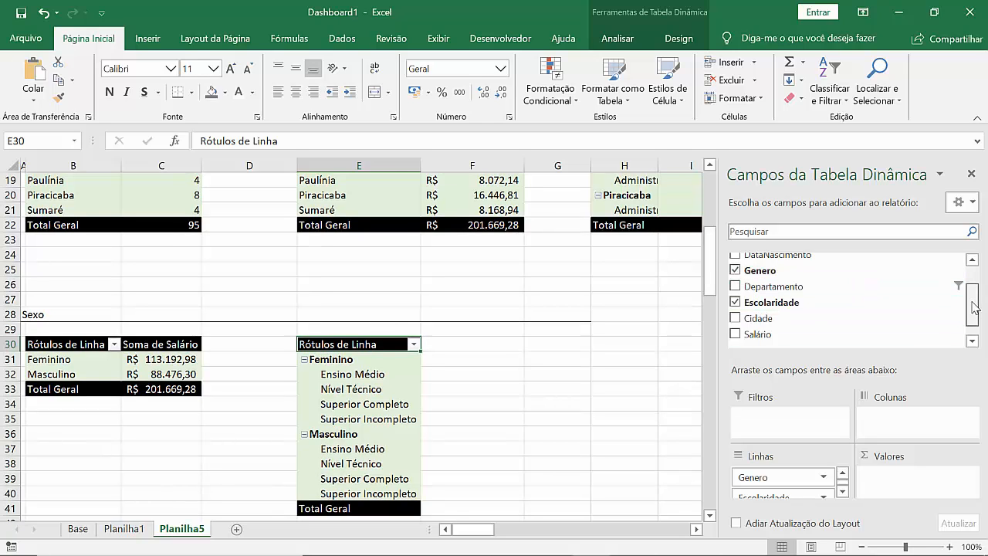
drag(976, 307, 974, 279)
drag(808, 260, 916, 489)
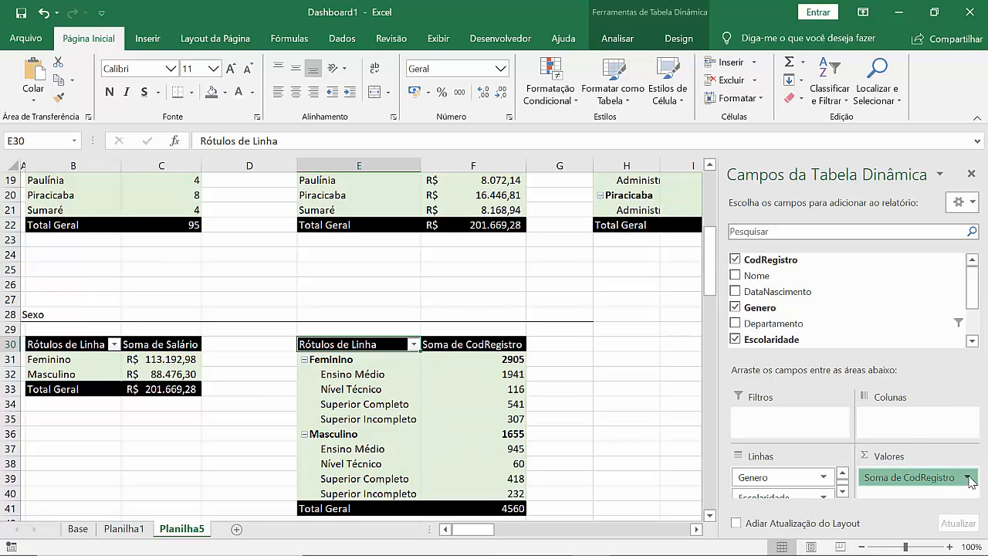
Step: Summarise the CodRegistro values field by Contagem instead of Soma
click(968, 478)
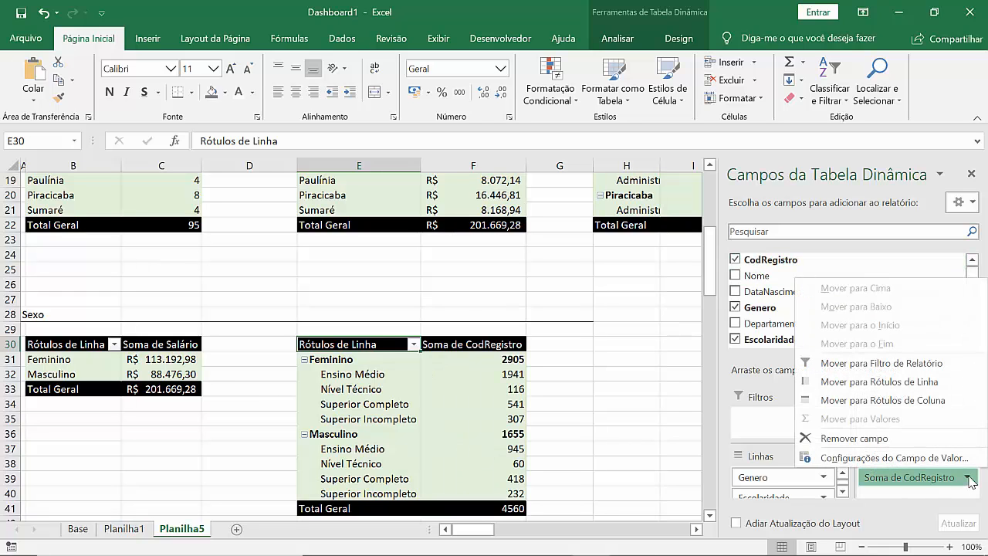
click(868, 458)
click(651, 357)
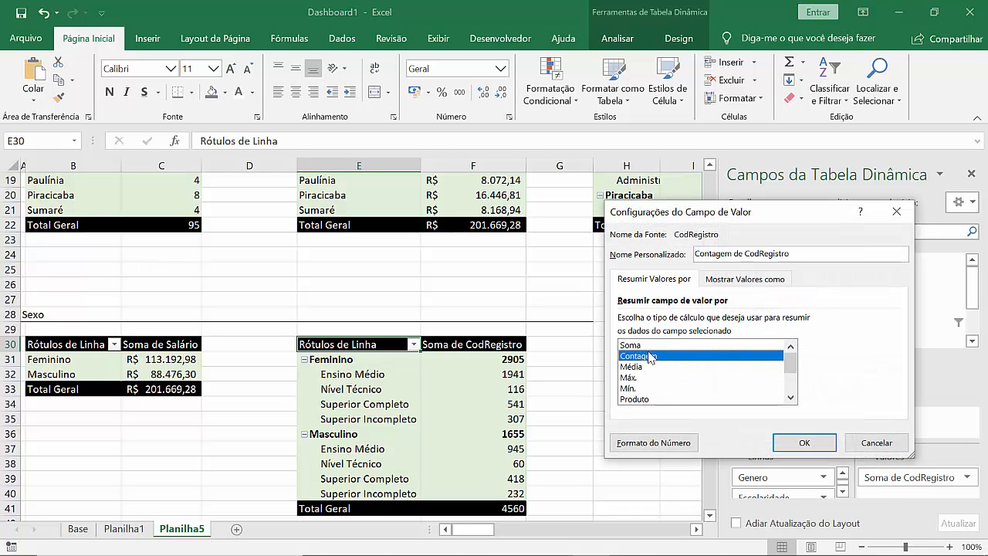
click(834, 445)
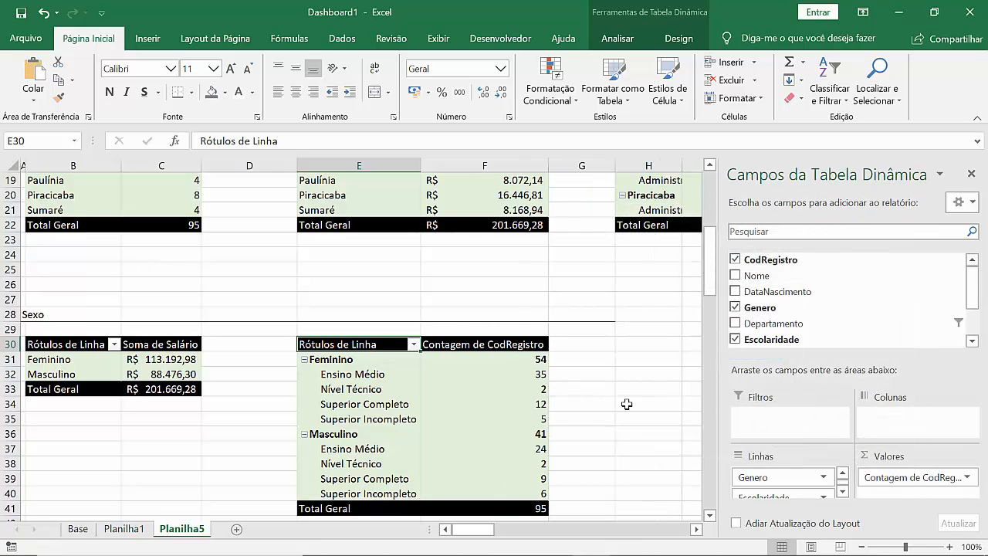
click(626, 404)
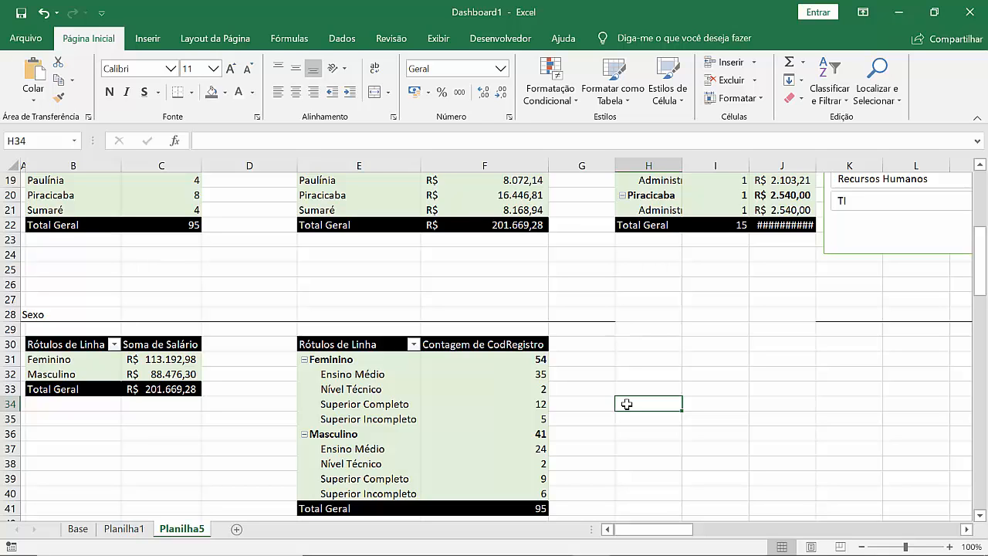
click(464, 419)
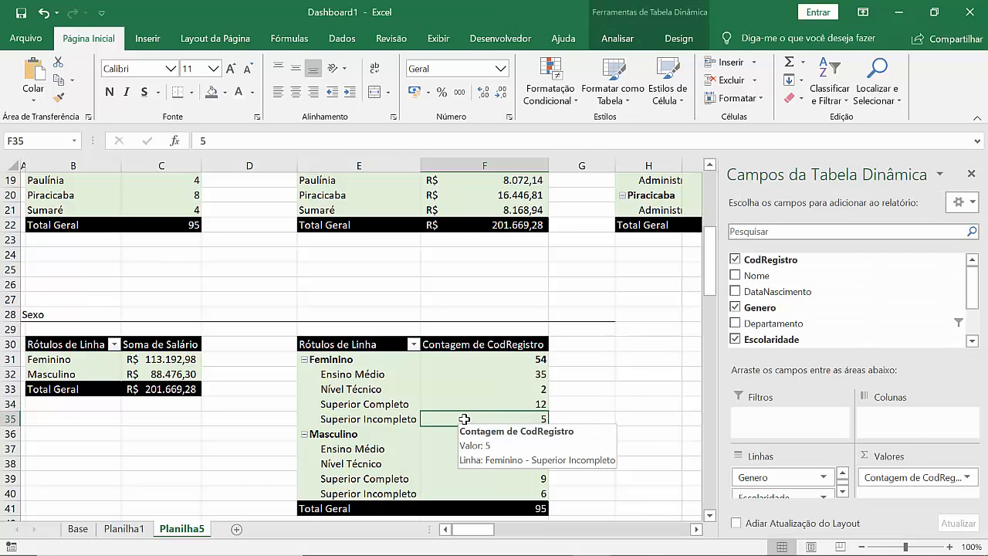
click(631, 40)
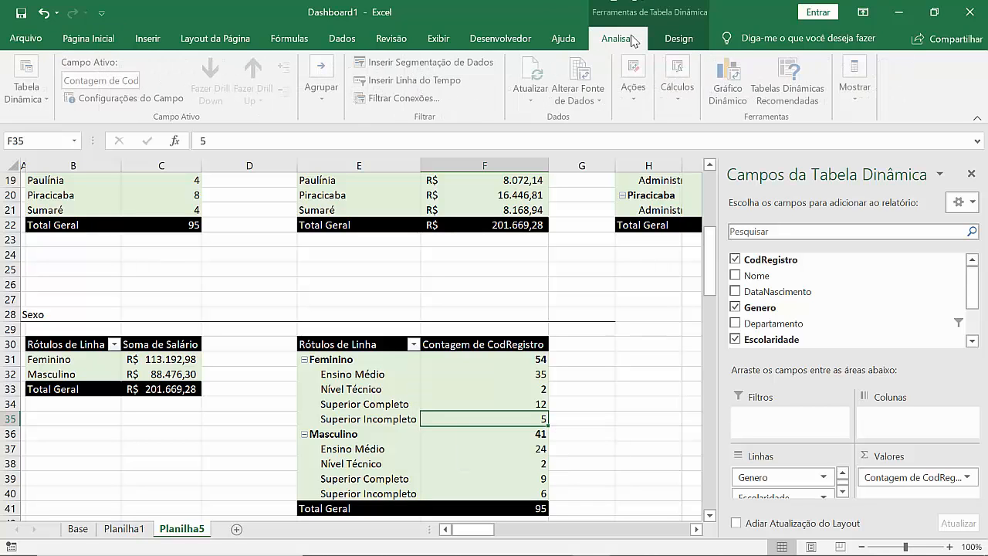
click(731, 87)
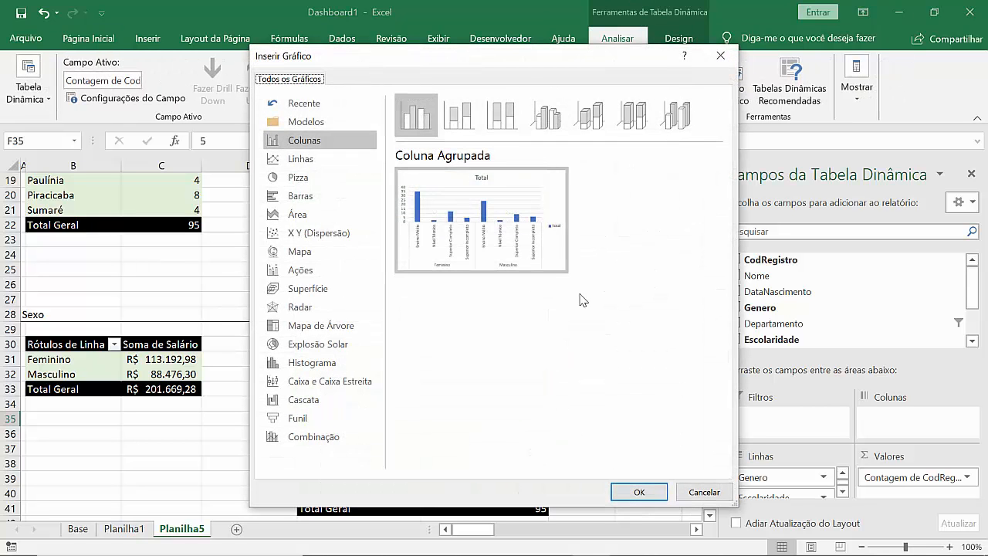
click(313, 162)
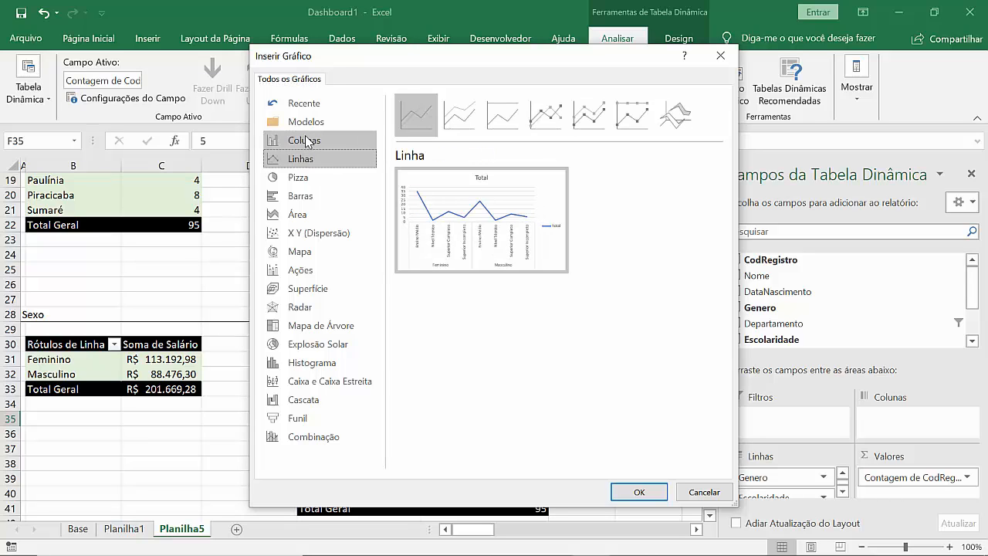
click(315, 145)
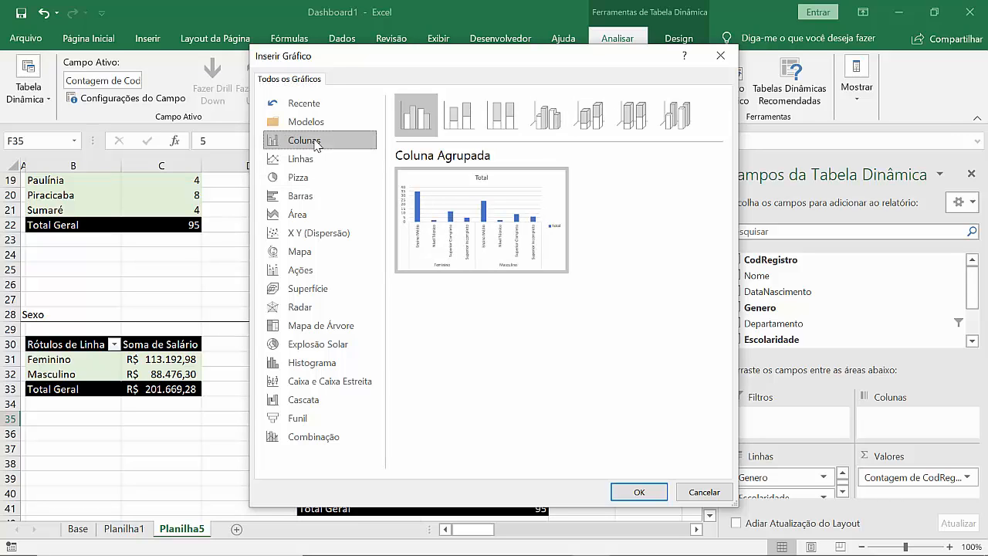
click(704, 493)
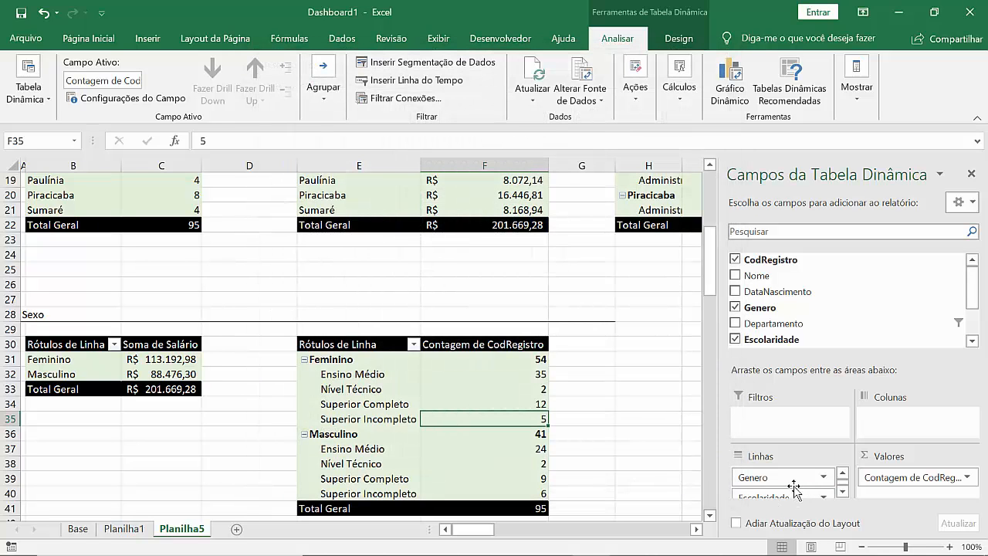
Step: Move Genero from the rows to the columns of the pivot table and insert a pivot chart from the FormatoBlack template
drag(787, 483, 896, 446)
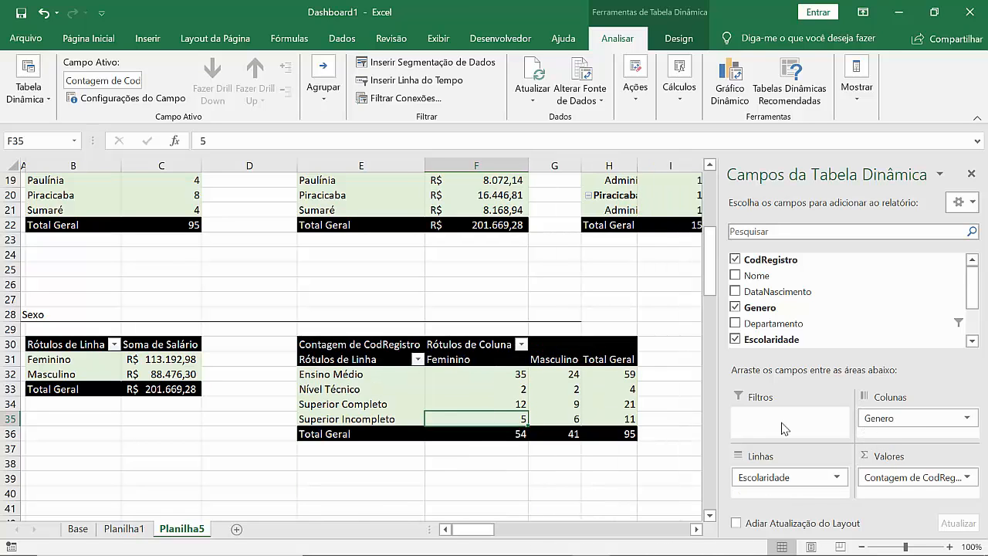
click(726, 79)
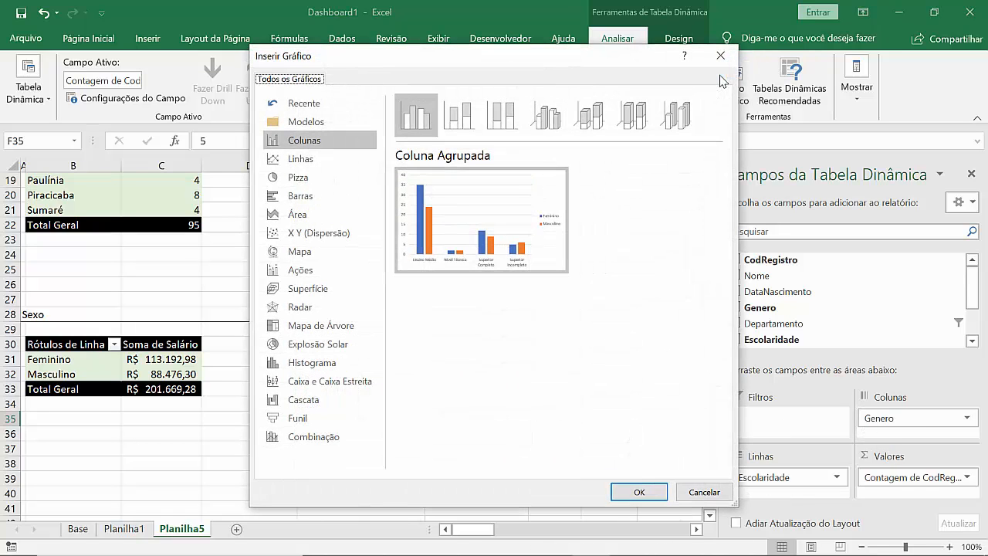
click(301, 160)
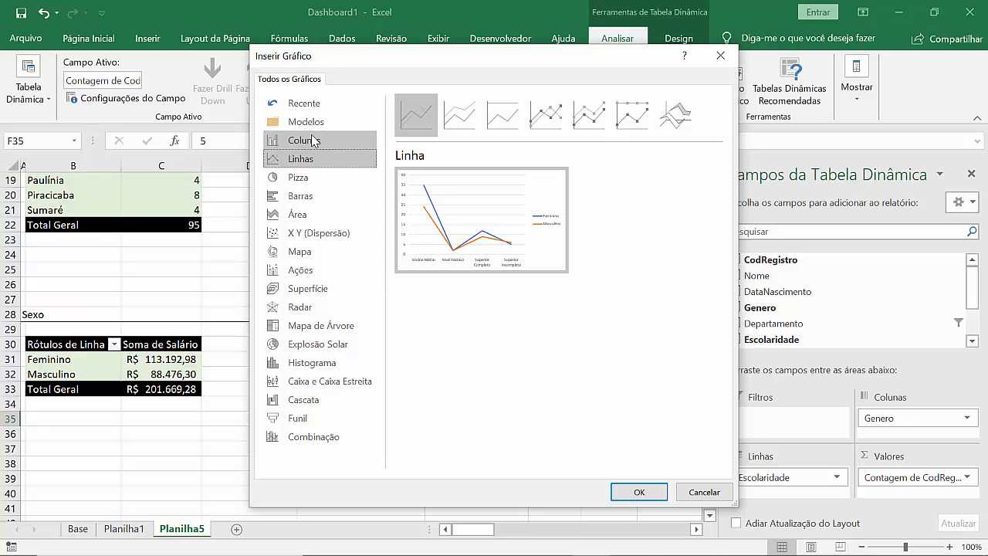
click(313, 141)
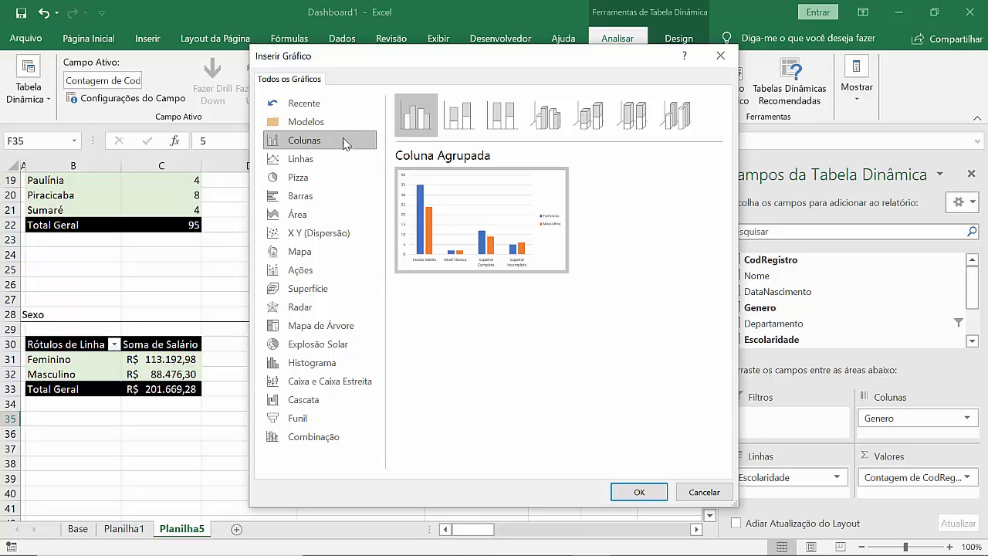
click(331, 123)
mouse_move(467, 179)
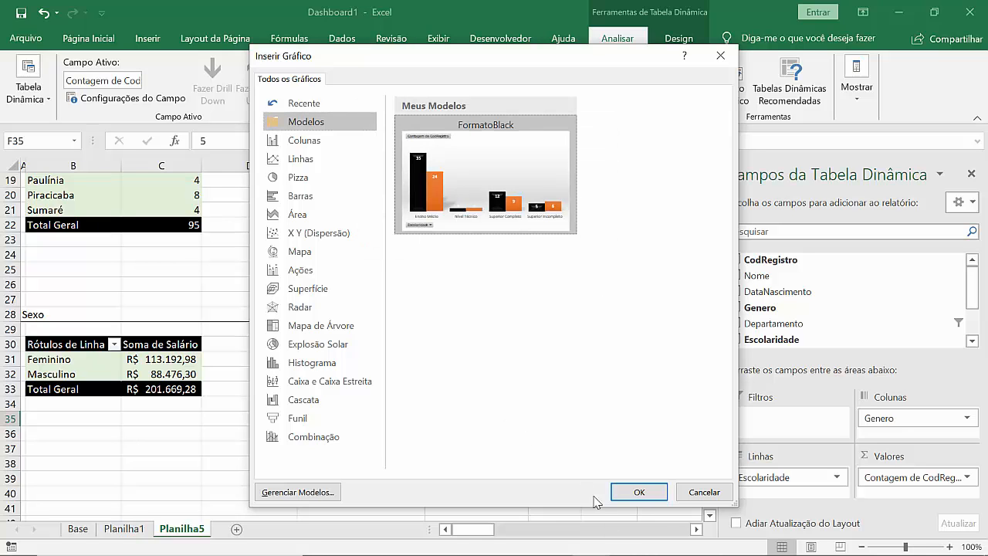
click(640, 493)
click(640, 494)
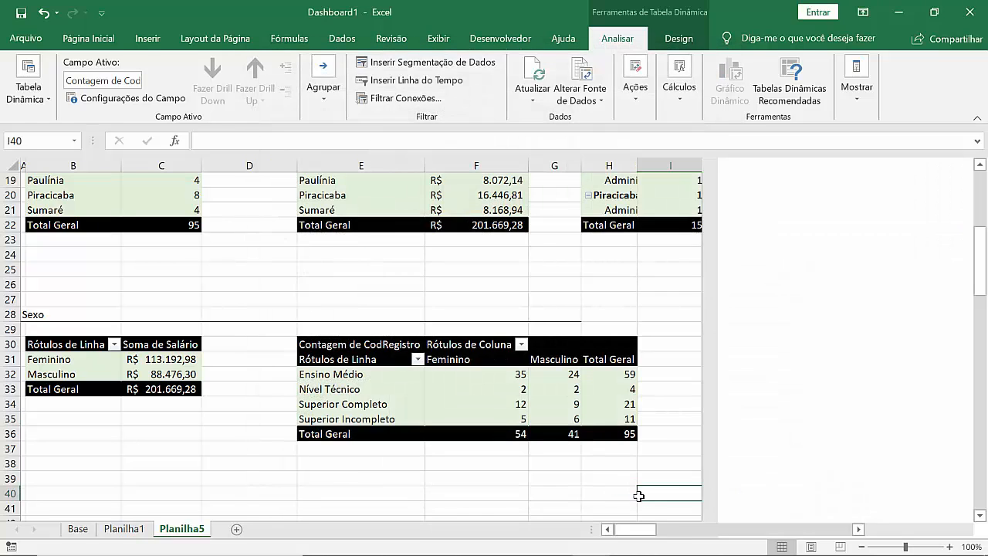
Step: Cut the new Escolaridade by Genero column chart from Planilha5 and paste it into Planilha1
click(459, 332)
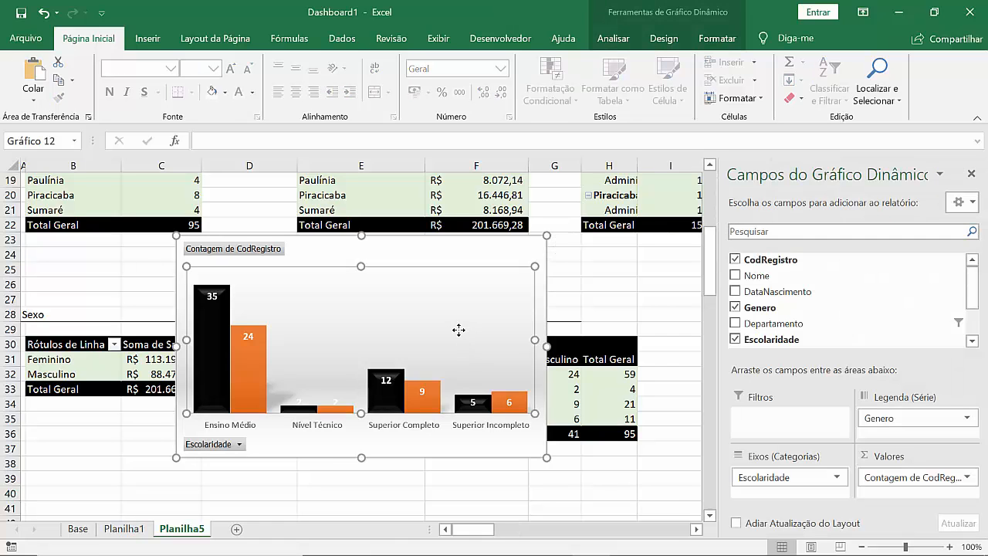
click(389, 249)
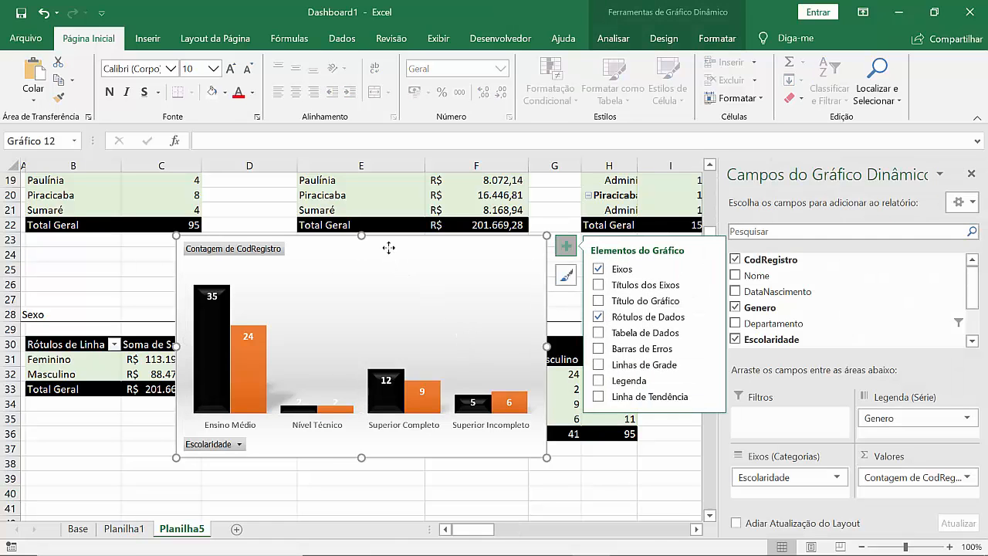
key(Delete)
click(137, 532)
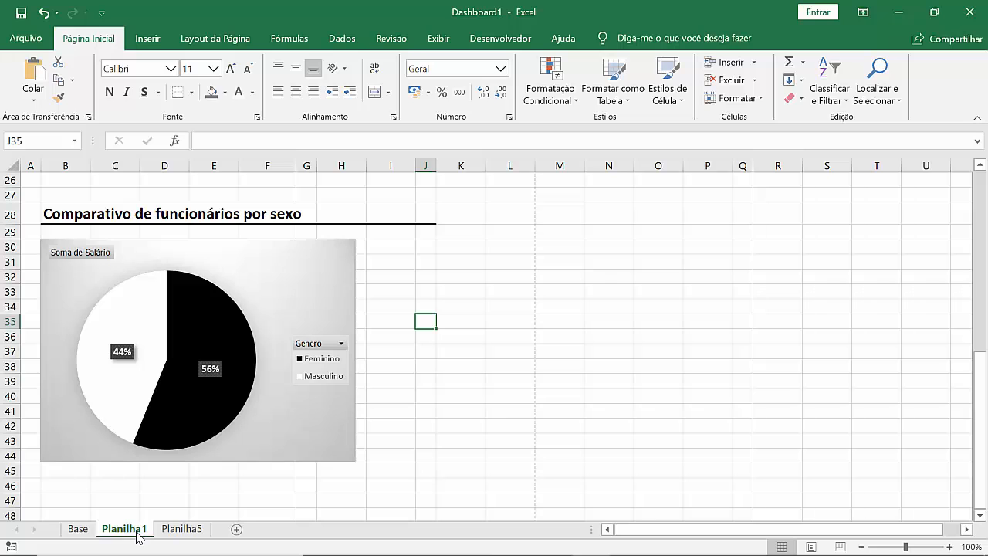
key(ctrl+v)
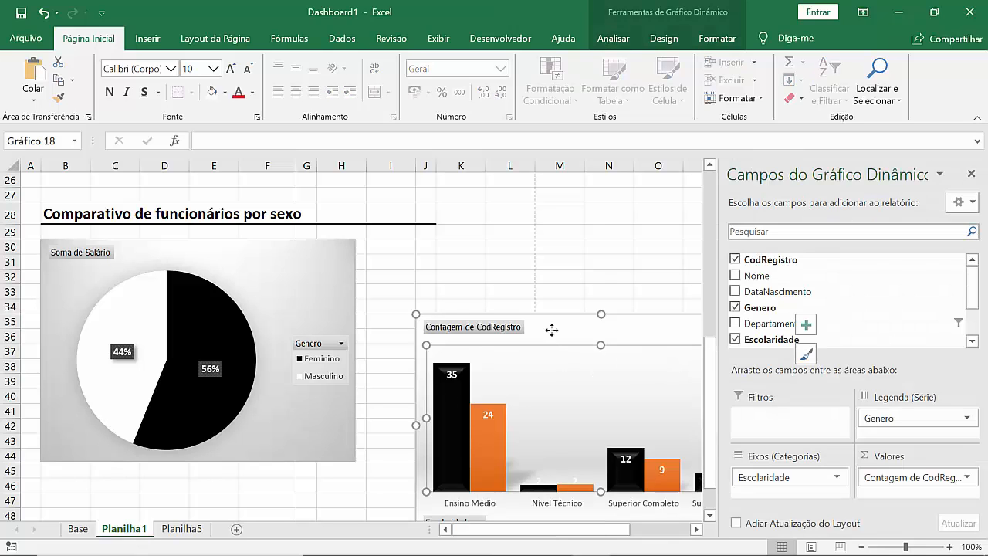
Step: Move the pasted column chart up beside the pie chart in the Comparativo de funcionários por sexo section and close the chart field list
drag(552, 330, 528, 261)
key(ctrl+z)
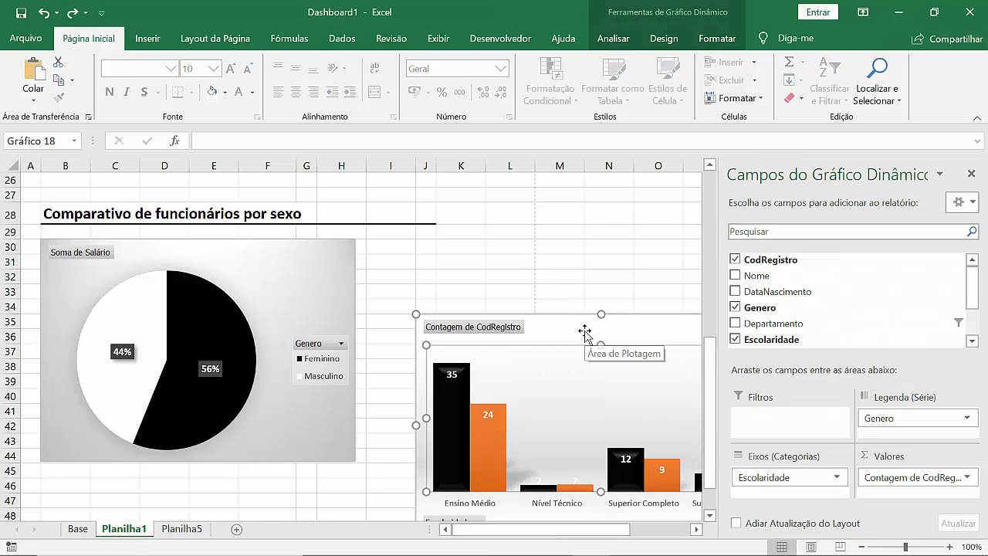
click(585, 328)
drag(582, 328, 563, 251)
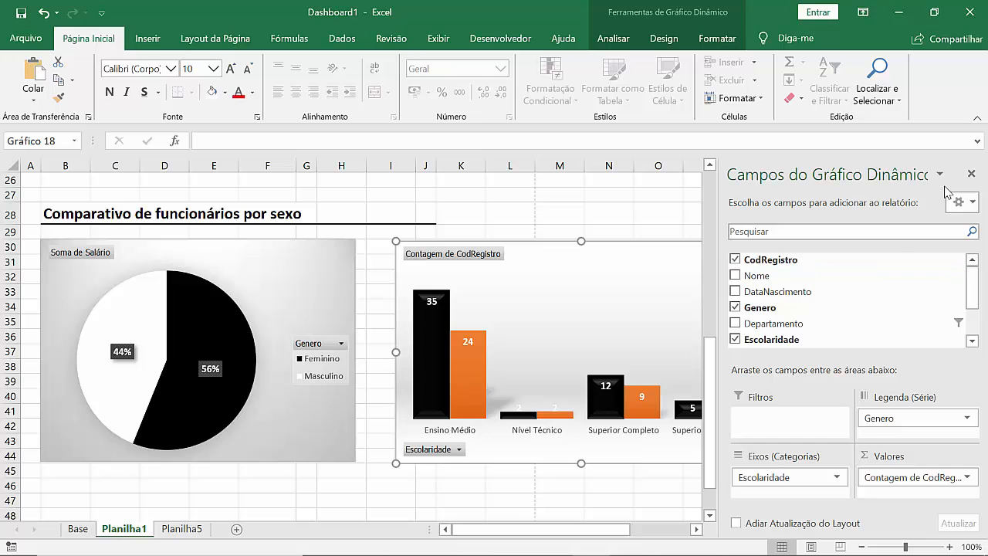
click(972, 173)
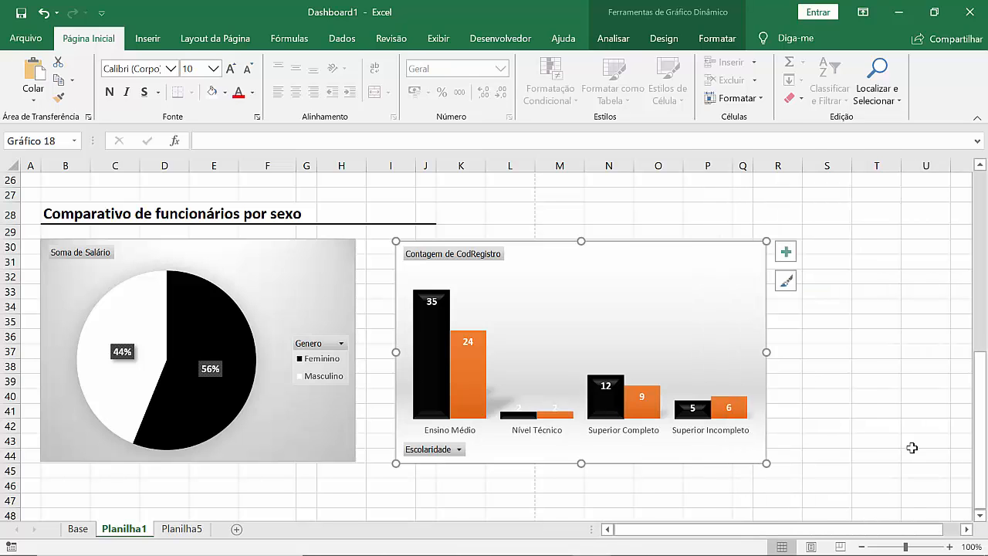
drag(983, 420, 626, 386)
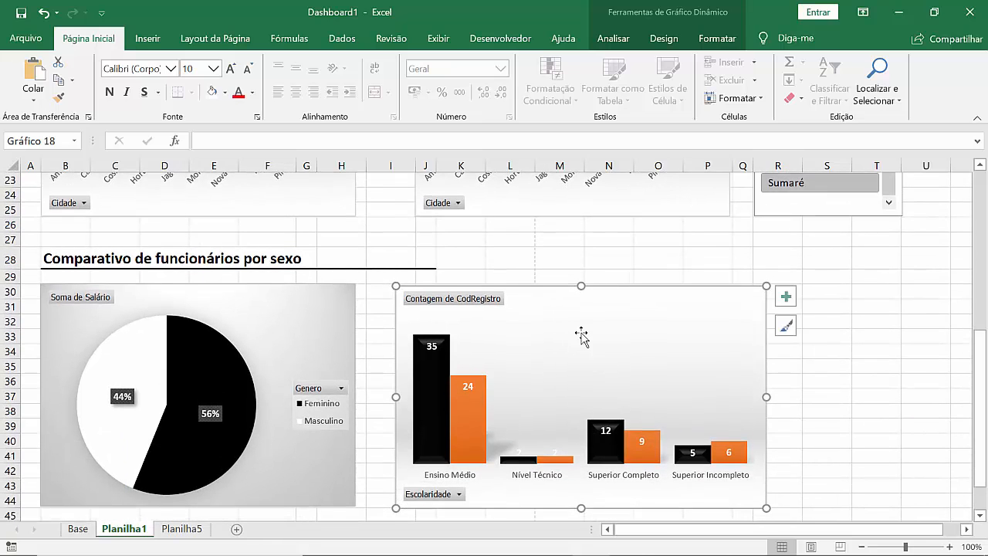
Step: Move the column chart slightly so its left edge lines up with the Cidade chart above and its top with the pie chart
drag(532, 298, 555, 290)
click(320, 290)
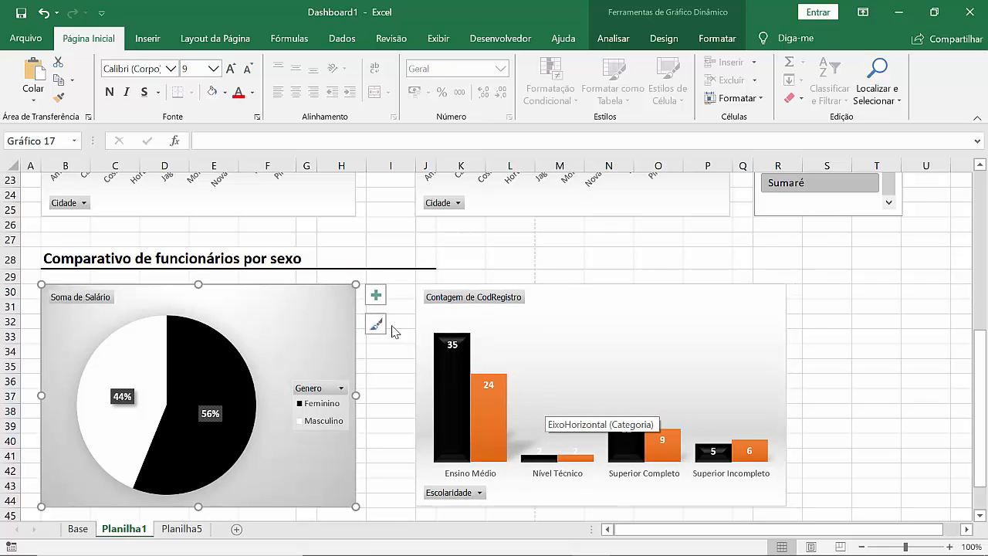
click(587, 293)
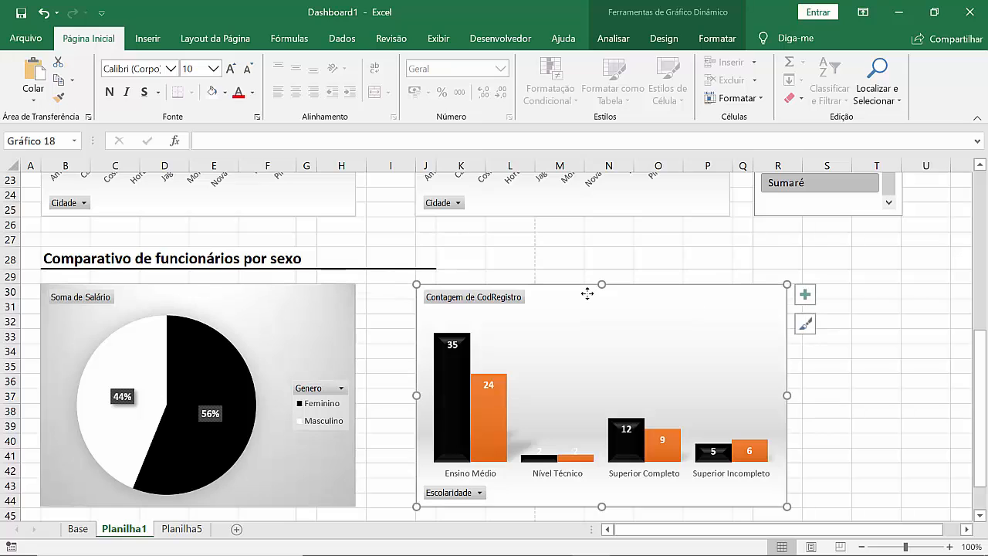
Step: Set the column chart's width to 10,78 cm in the chart area formatting options
right_click(746, 304)
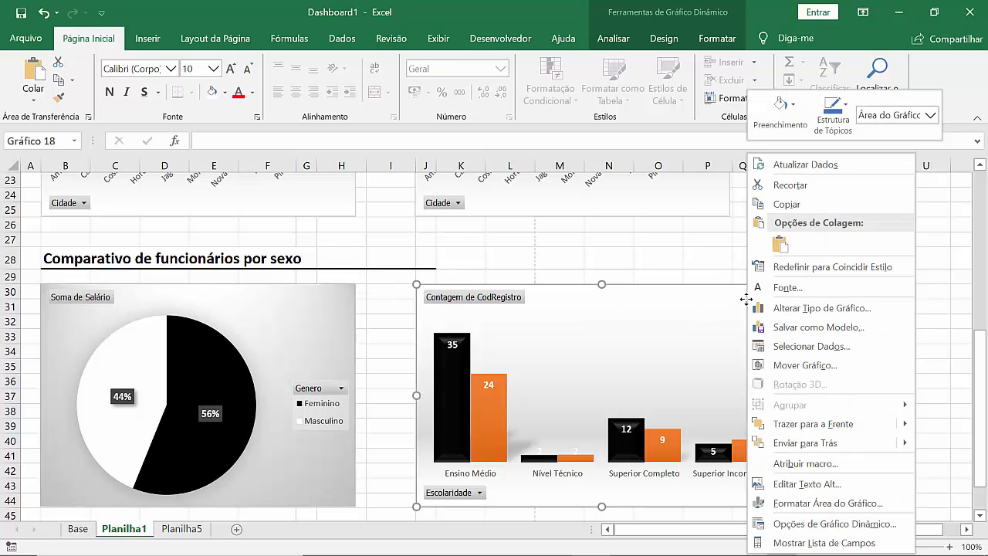
click(828, 503)
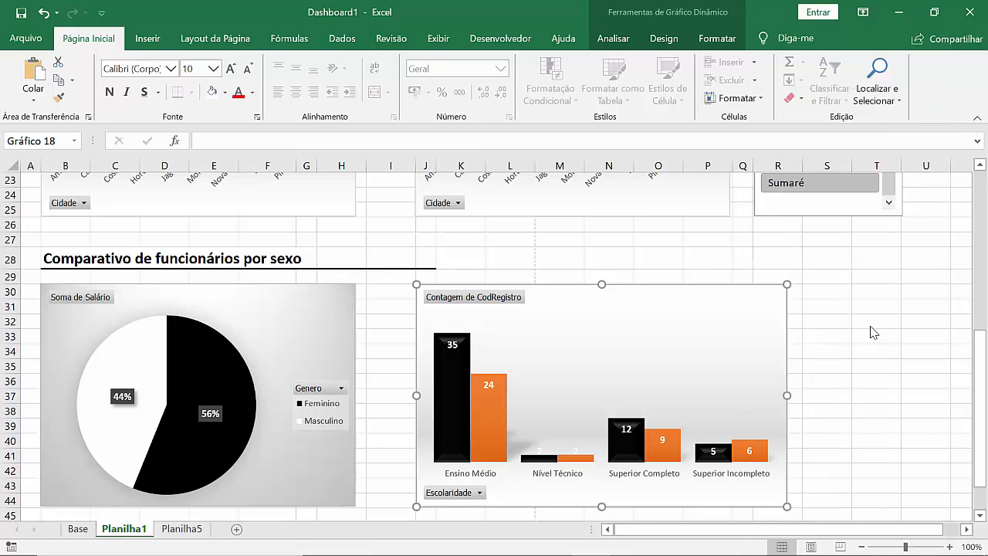
click(849, 228)
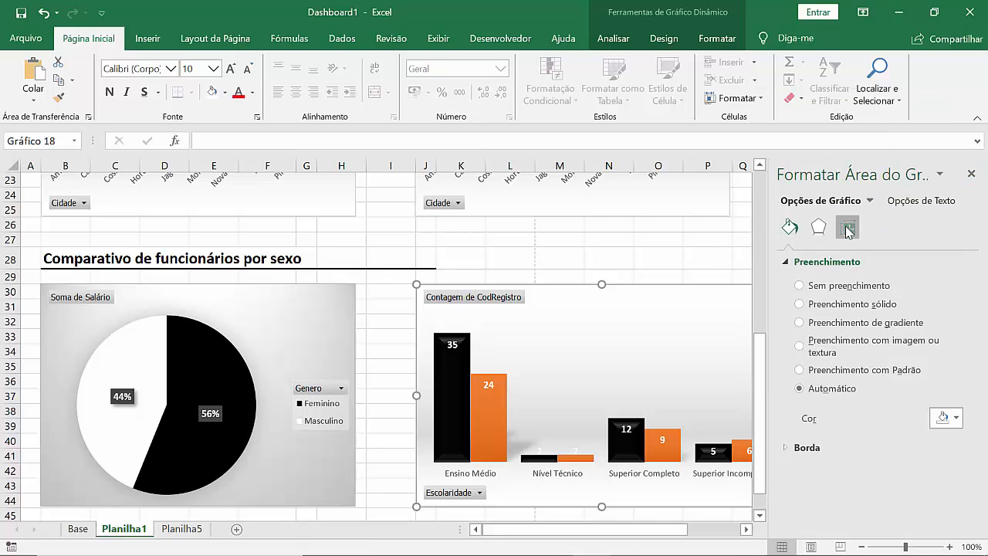
click(948, 305)
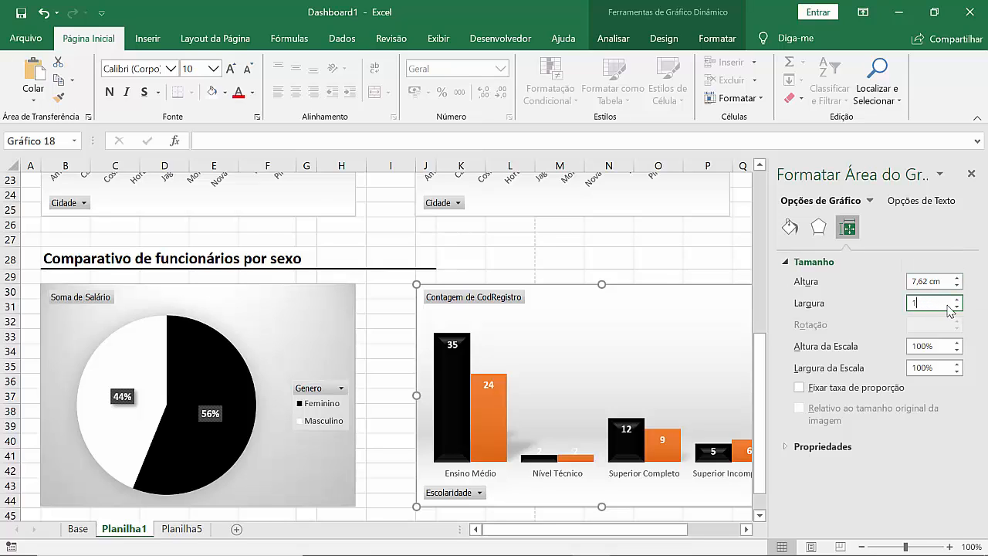
text(10,78)
key(Return)
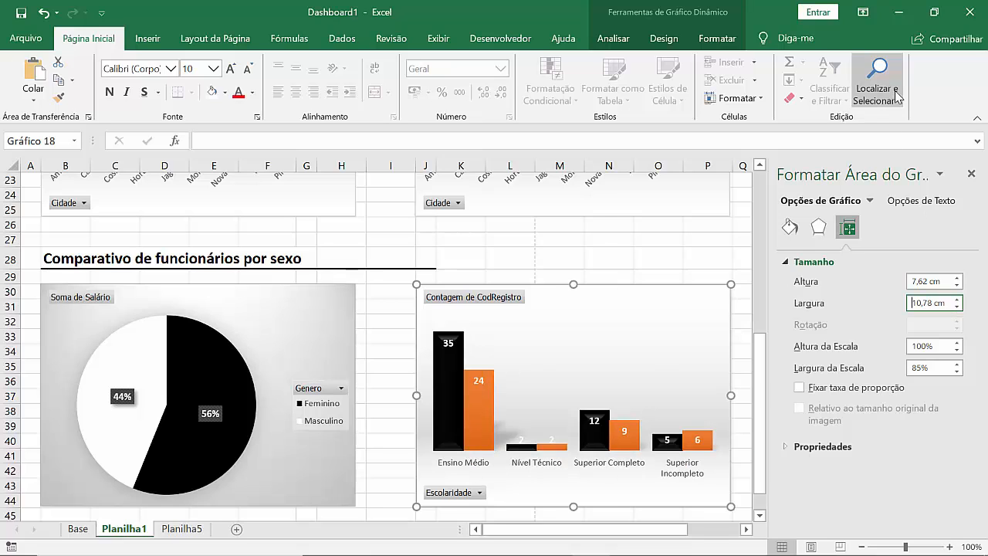
click(691, 261)
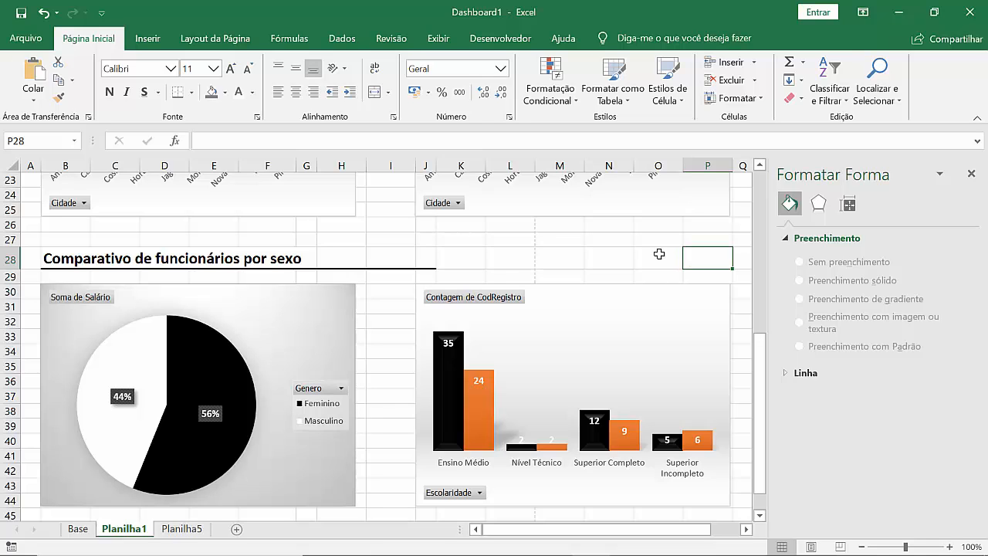
Step: Fill the Masculino series columns with the white theme colour Branco, Plano de Fundo 1
click(473, 426)
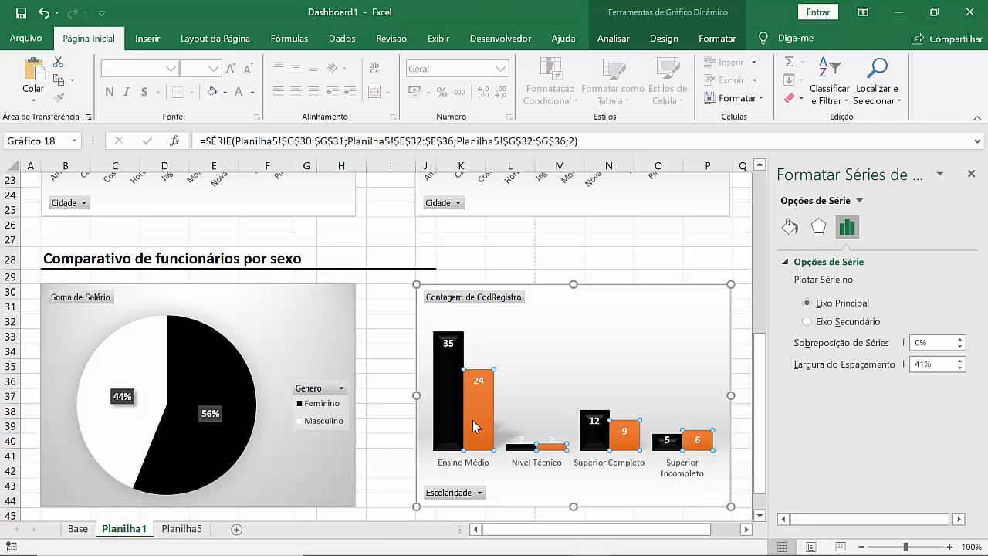
click(667, 42)
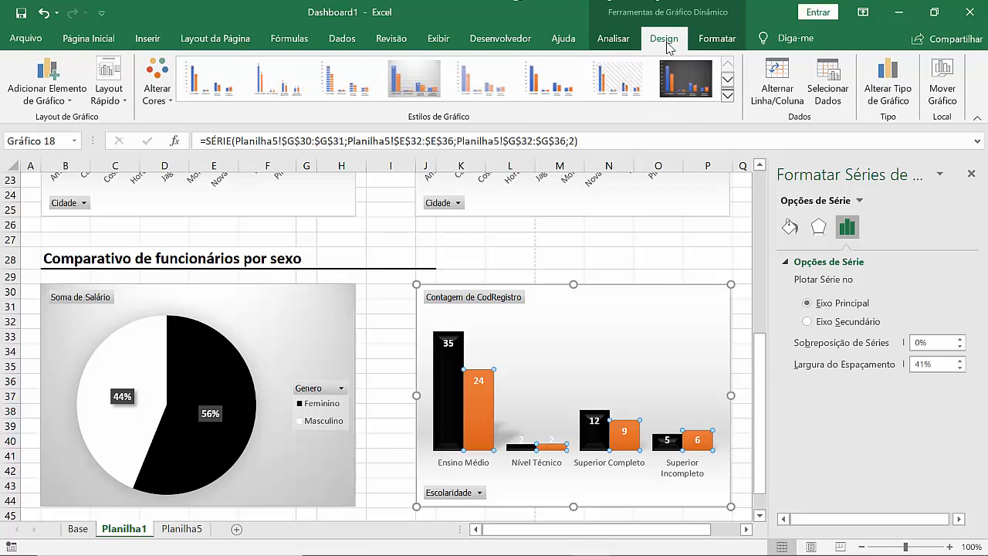
click(620, 39)
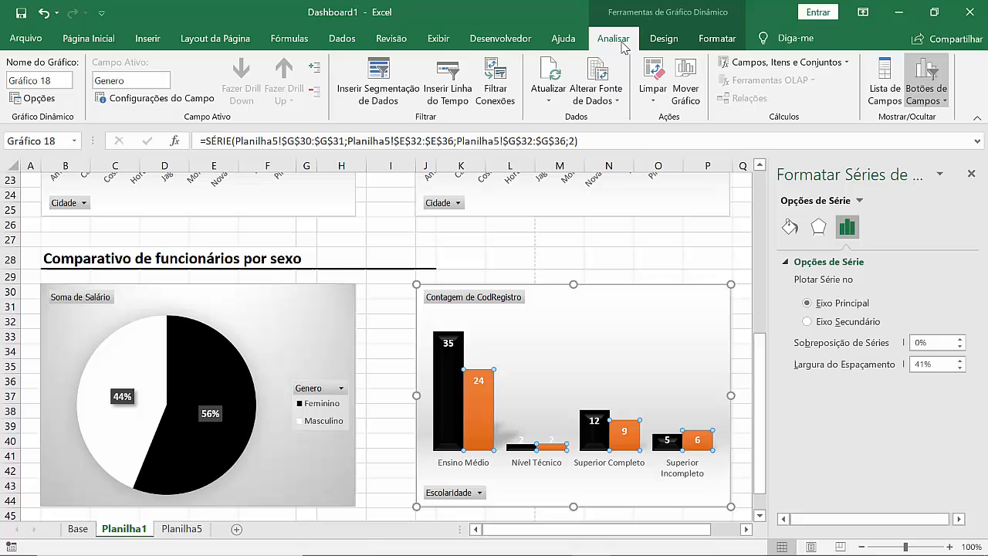
click(718, 40)
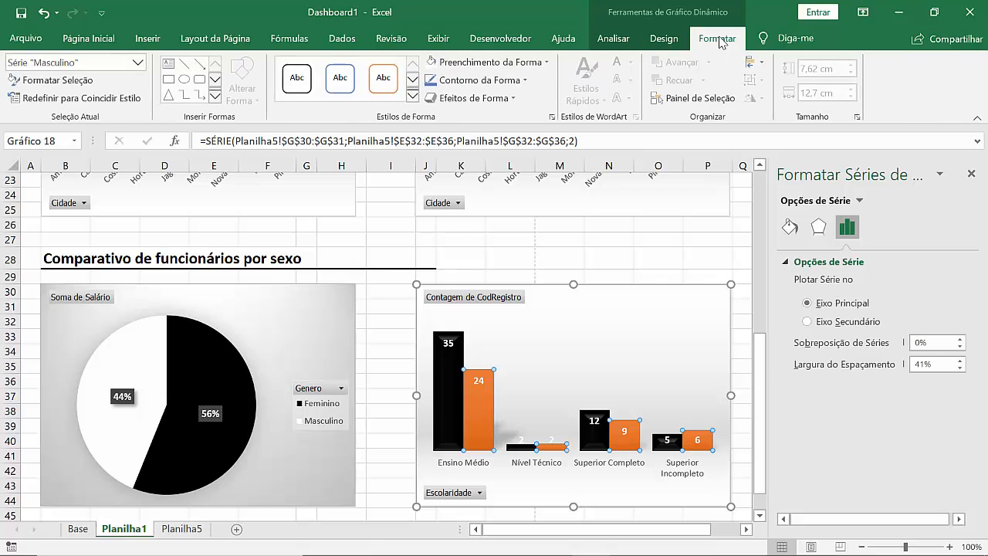
click(541, 61)
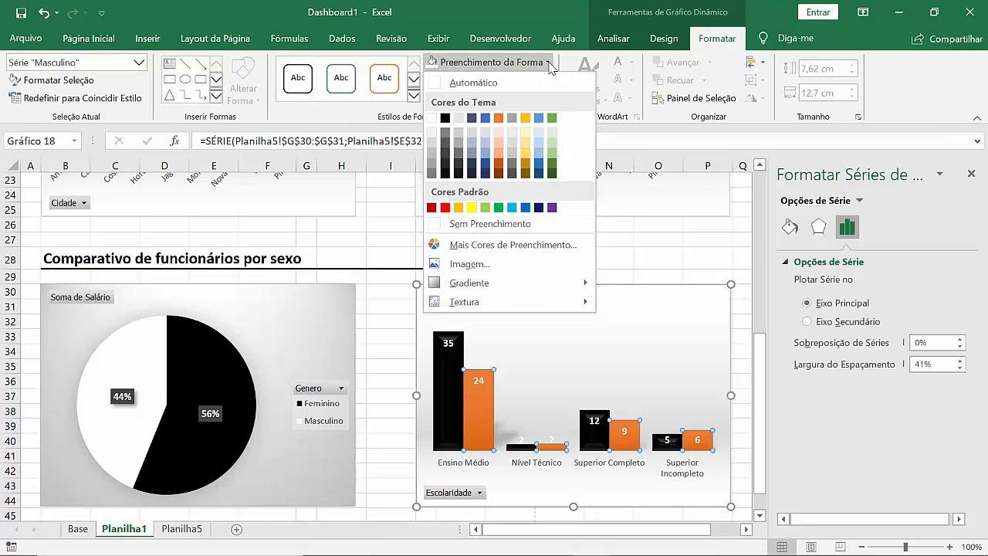
click(431, 120)
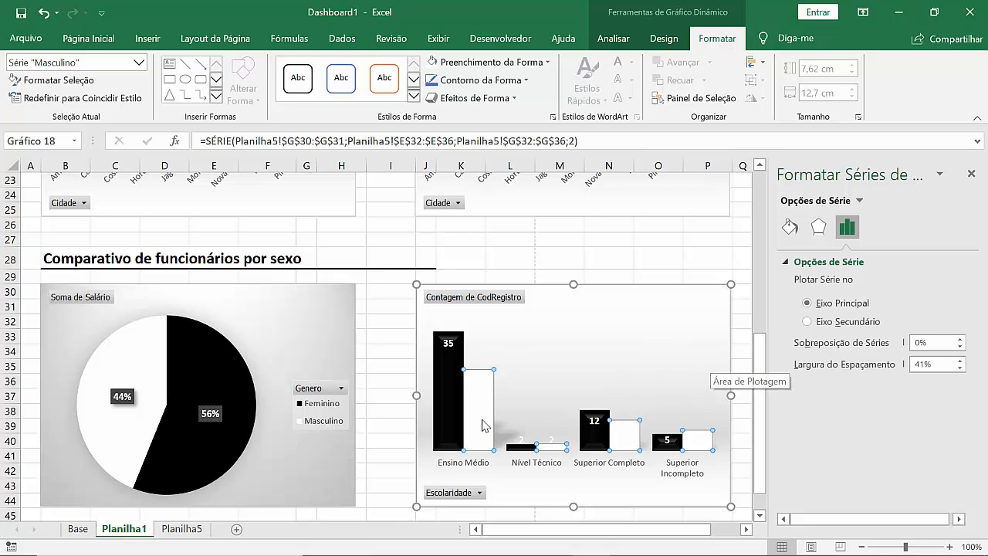
click(402, 432)
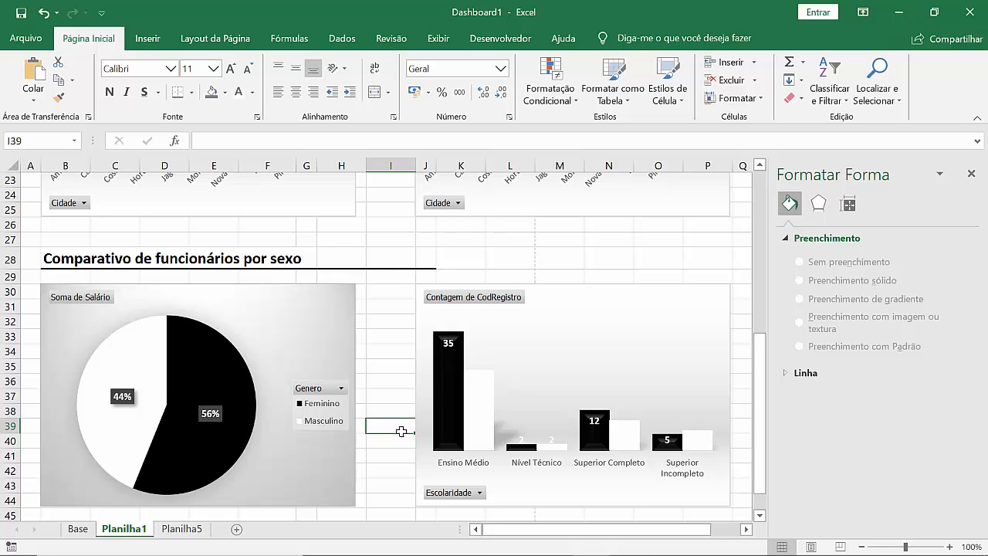
Step: Examine the shape outline, shape fill, text fill and text outline colour options for the Feminino series data labels
click(480, 409)
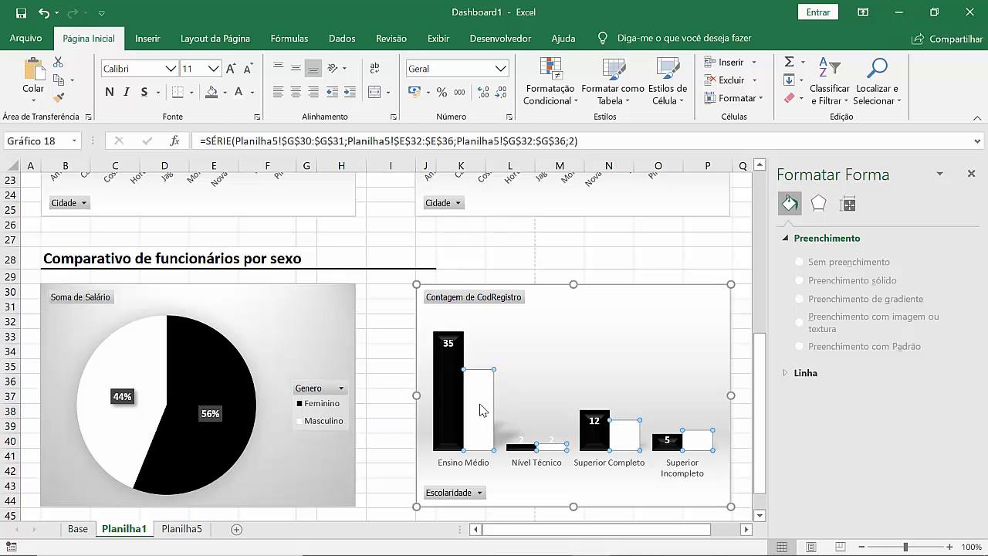
click(449, 344)
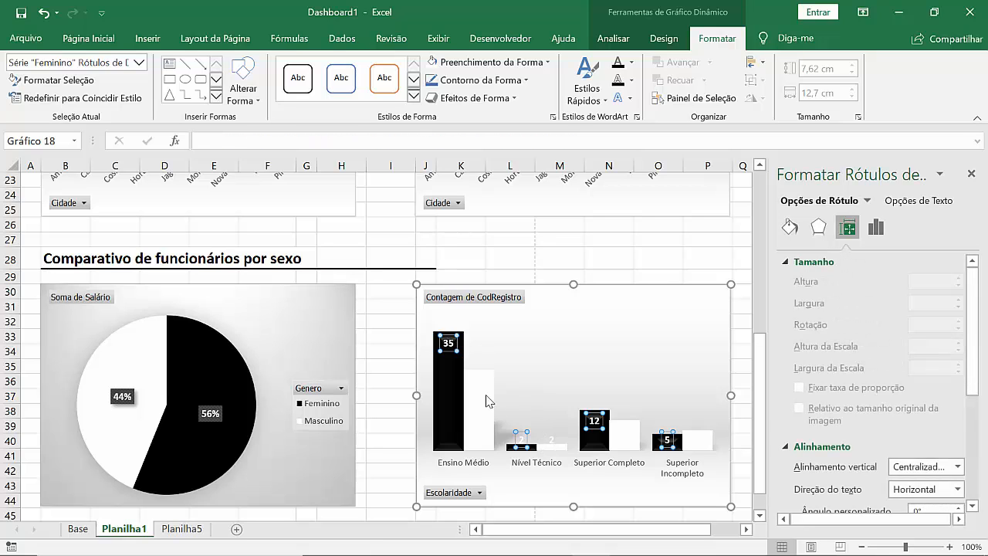
click(466, 373)
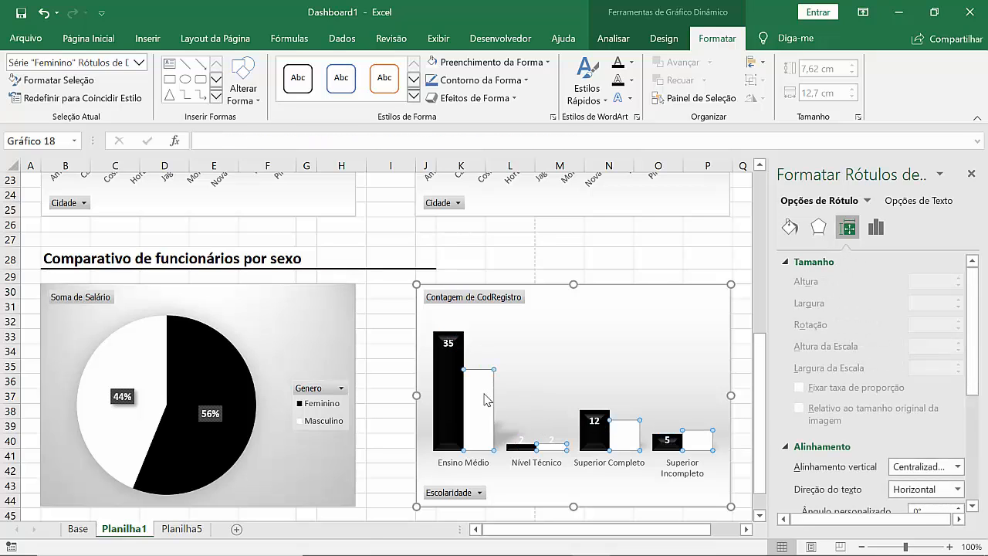
click(449, 342)
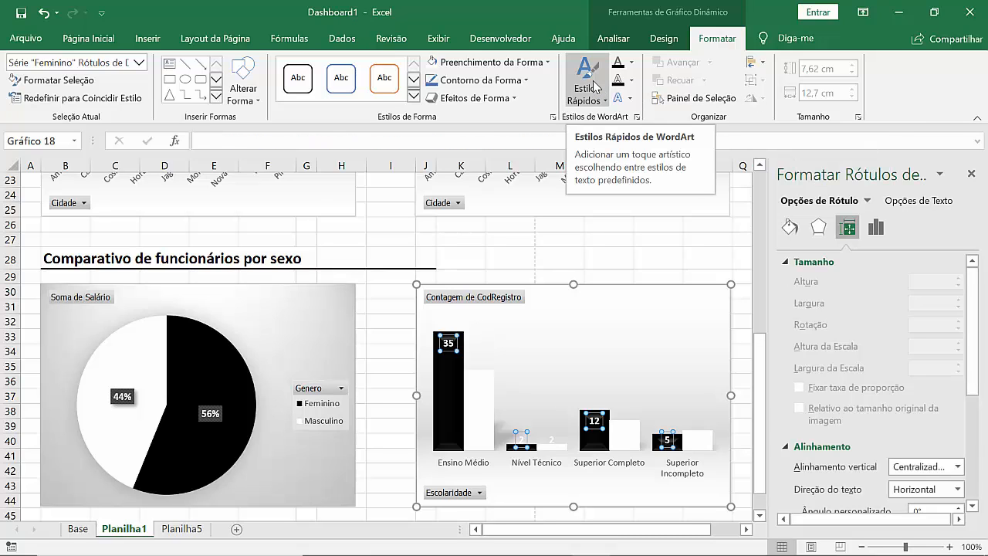
click(526, 82)
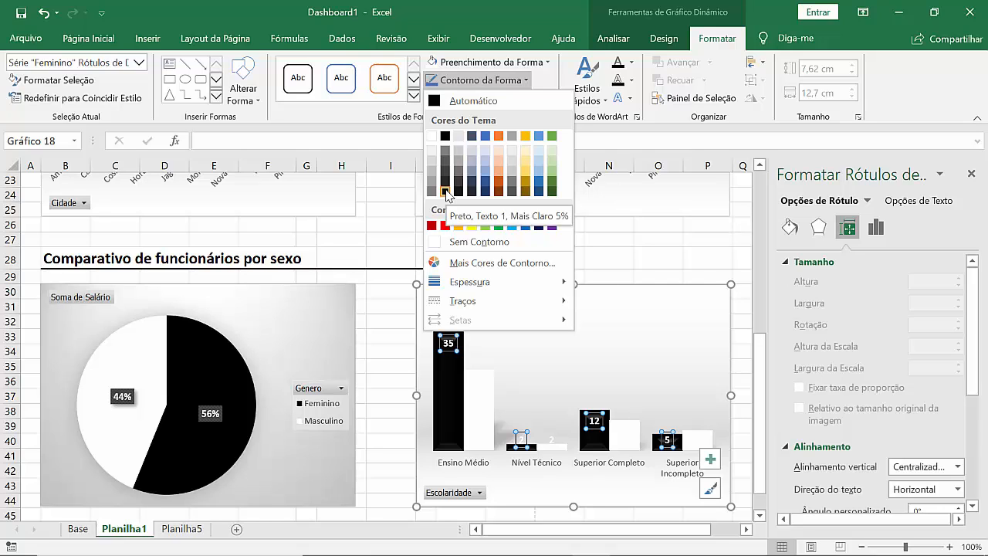
click(536, 65)
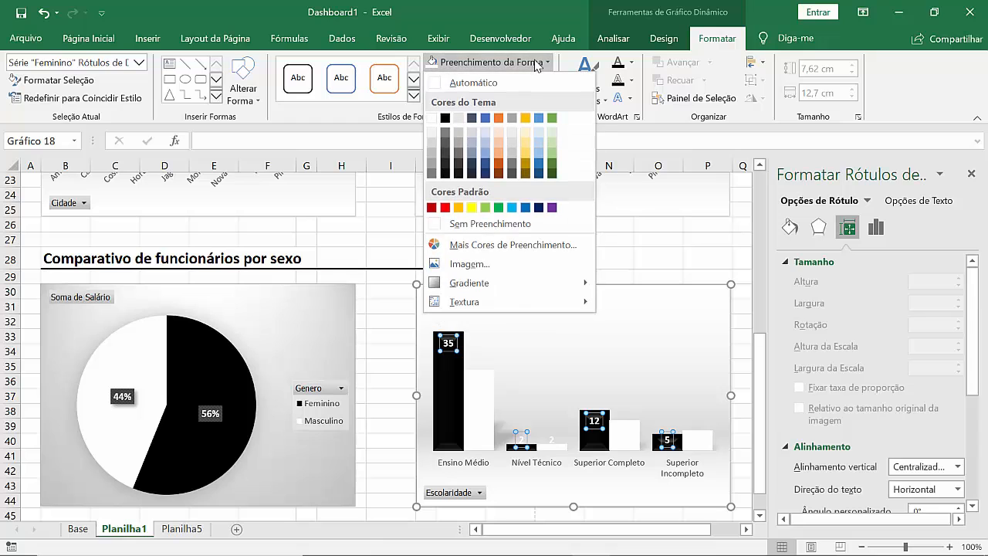
click(633, 64)
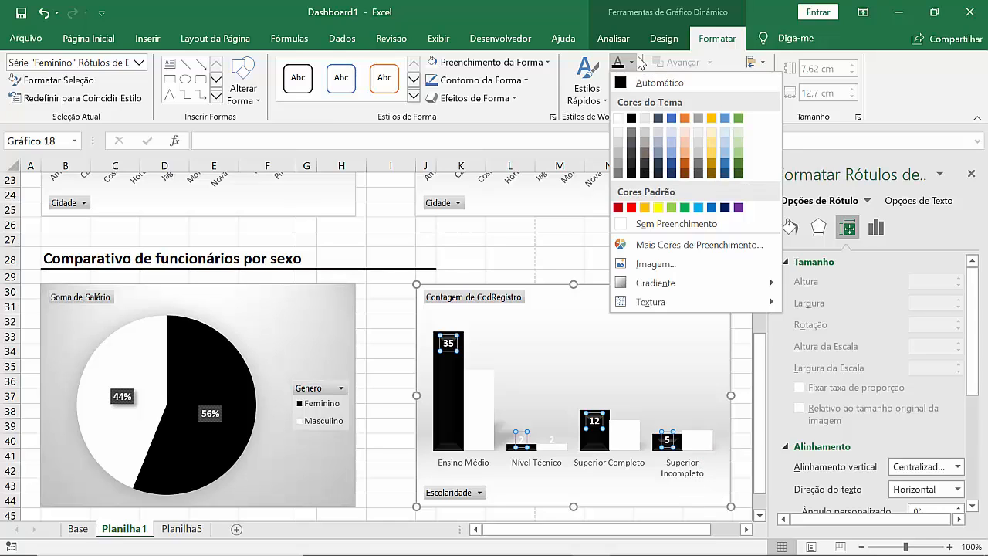
click(653, 82)
click(631, 80)
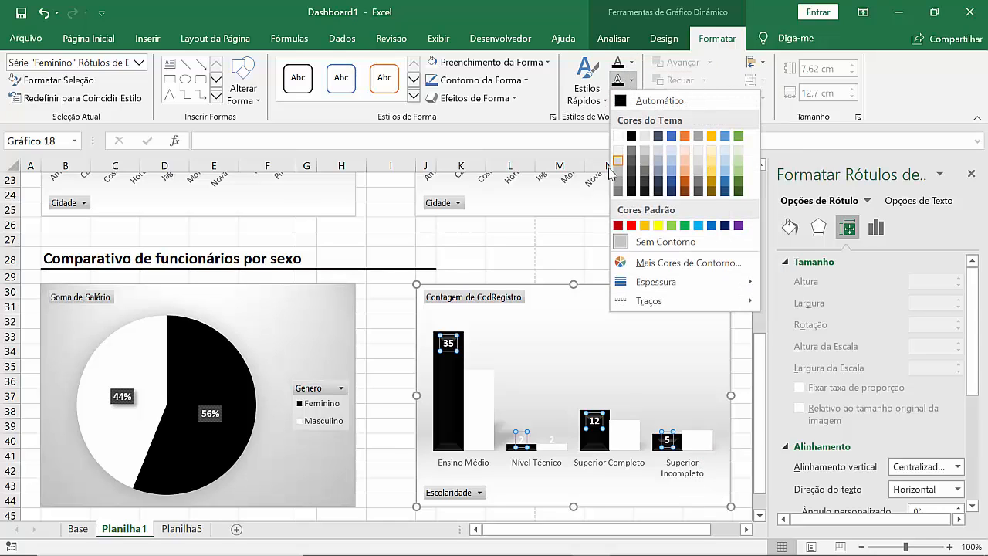
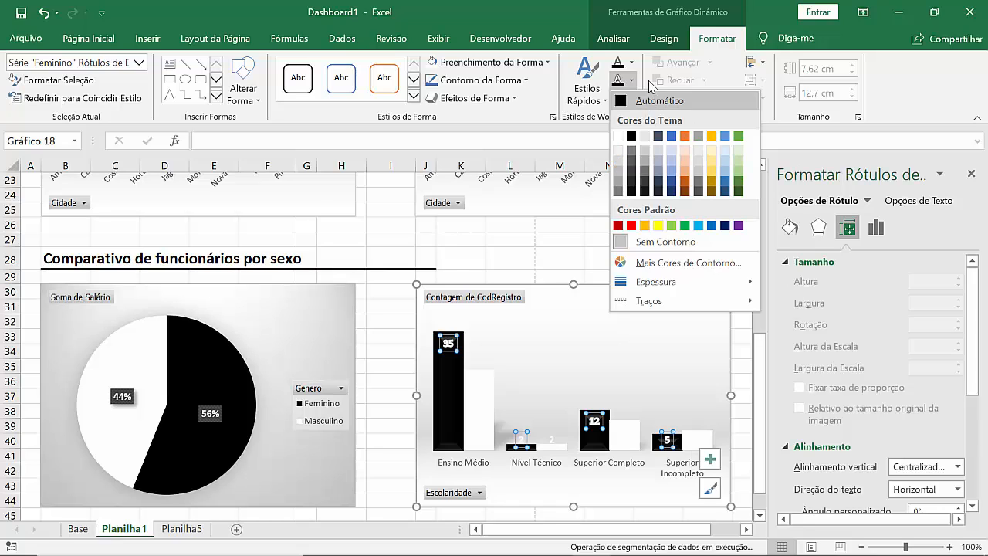
Step: Select the Masculino series data labels in the column chart and outline their text in black
click(631, 62)
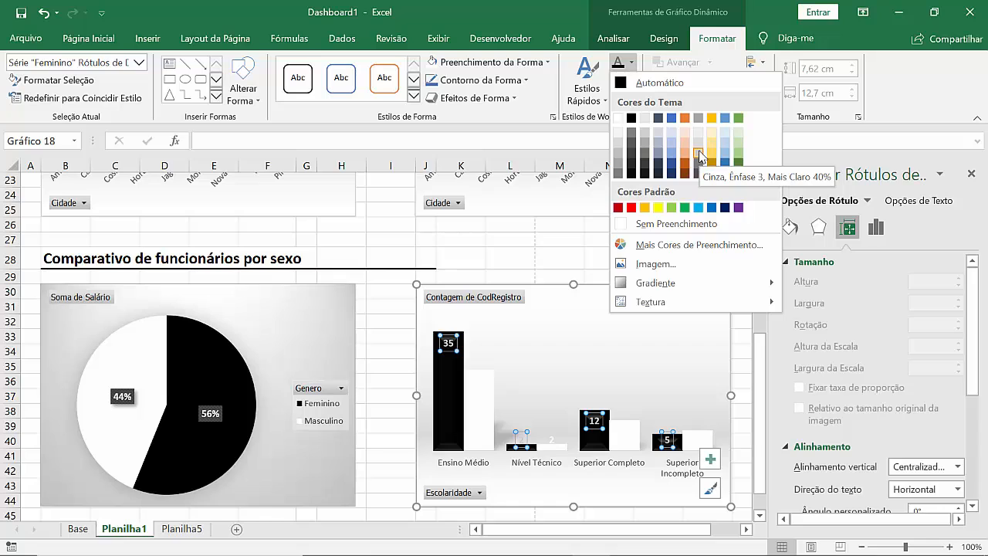
click(550, 442)
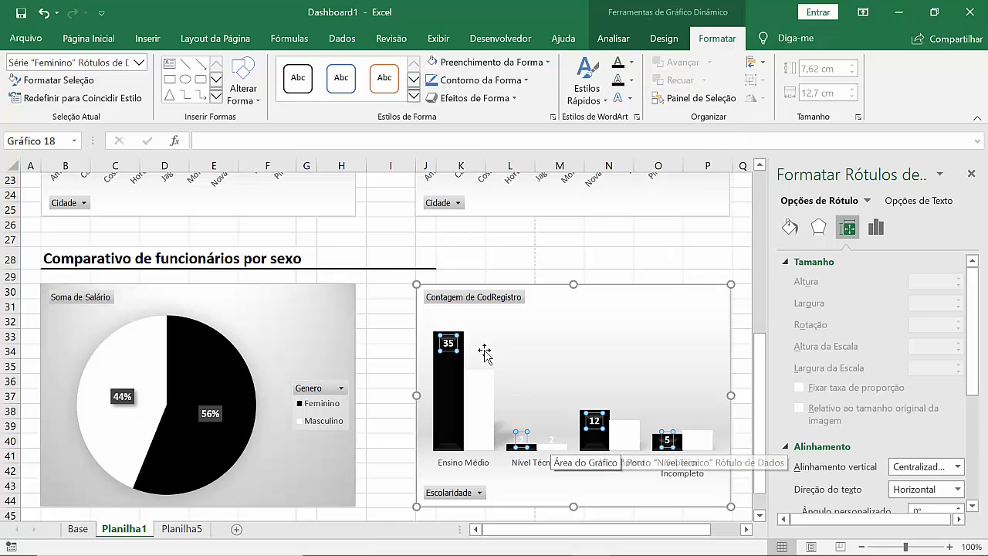
click(553, 439)
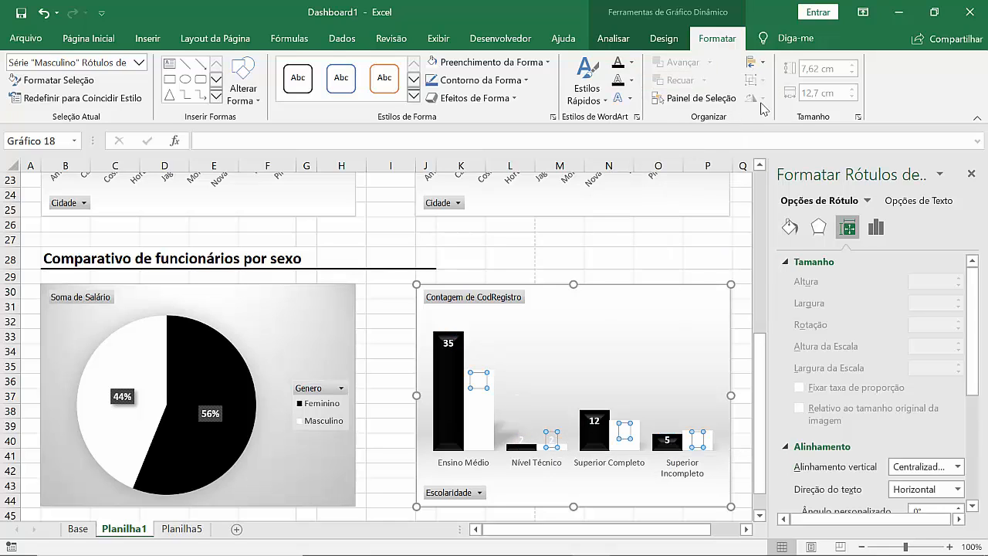
click(632, 81)
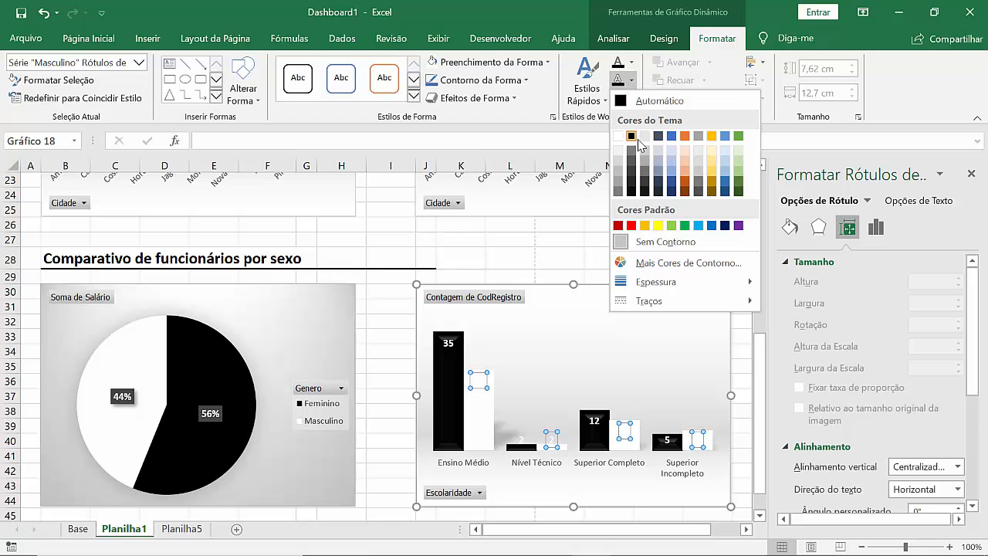
click(638, 140)
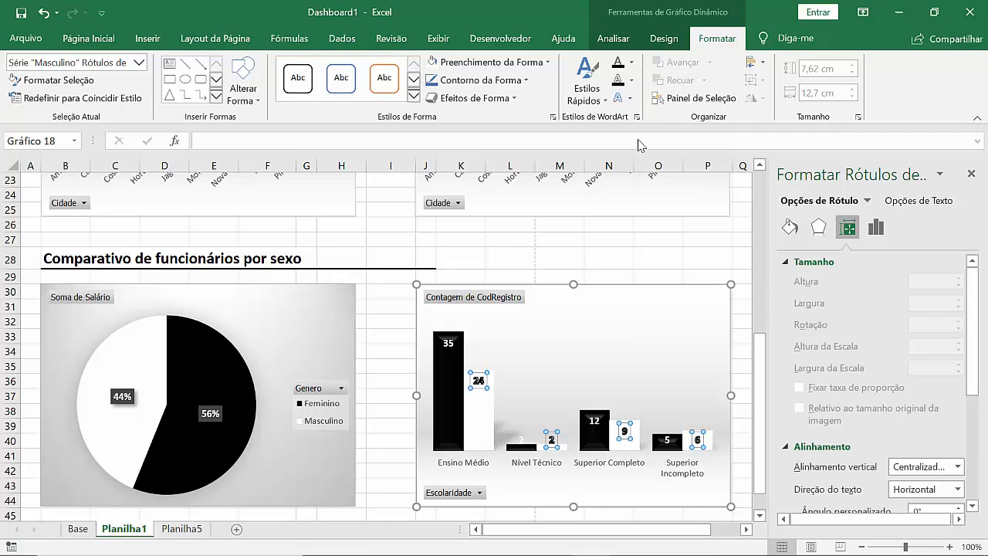
Step: Set the Masculino data labels' text fill to Automático and their text outline to Sem Contorno
click(631, 62)
click(627, 83)
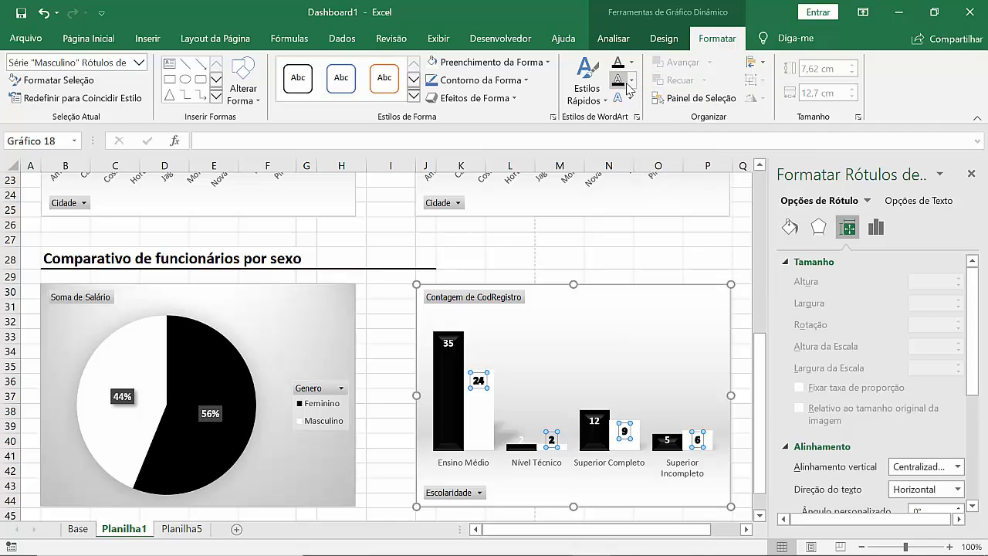
click(631, 81)
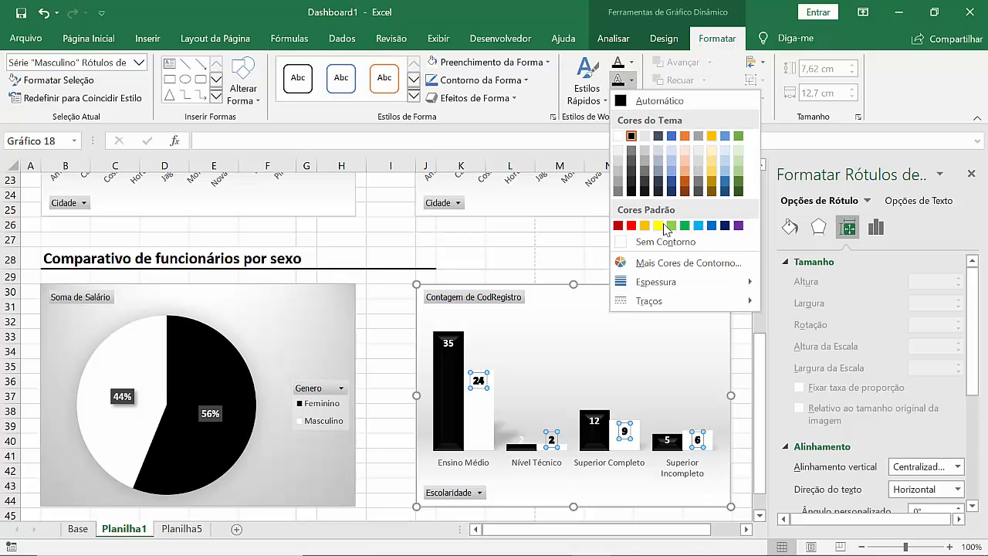
click(661, 245)
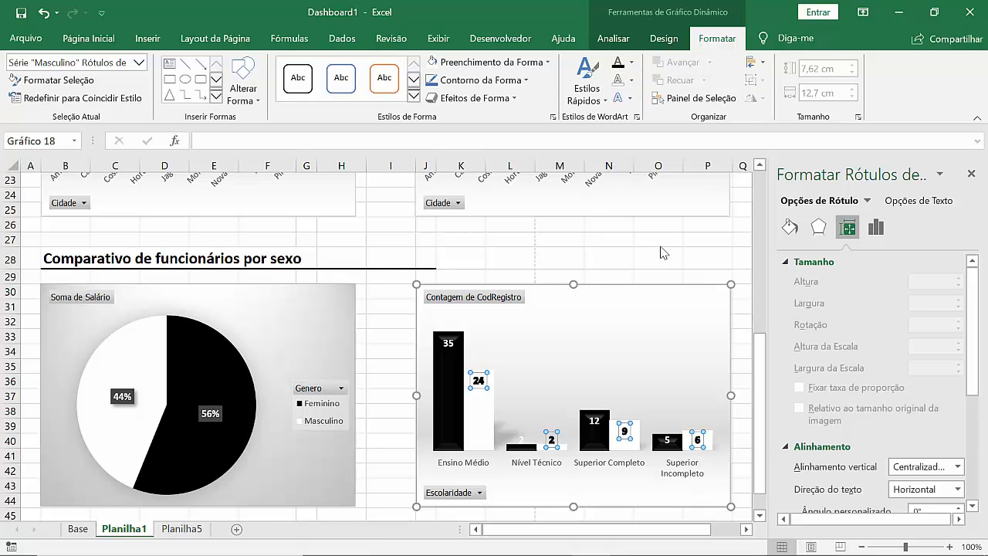
click(572, 260)
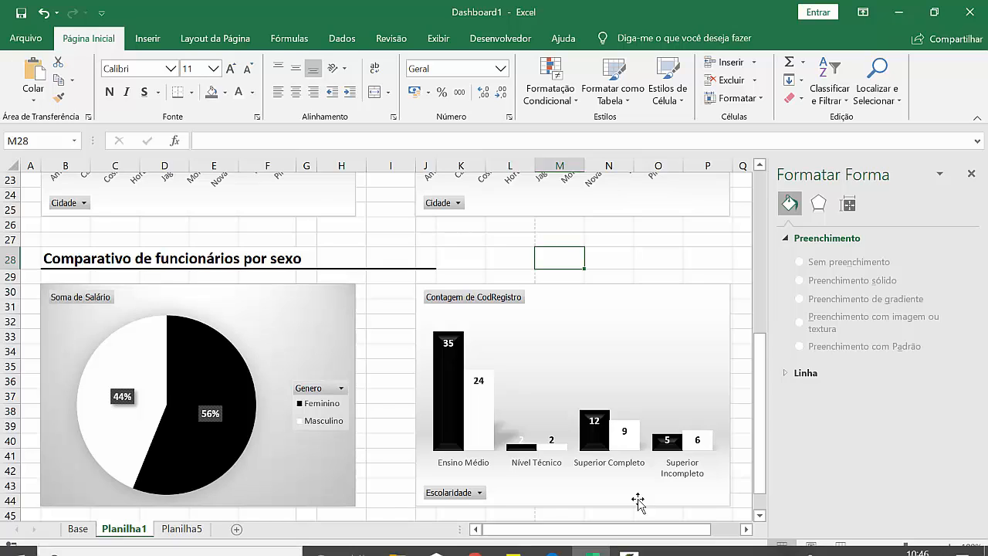
Step: Close the shape formatting pane and look over the dashboard's city and gender sections
mouse_move(730, 552)
click(725, 524)
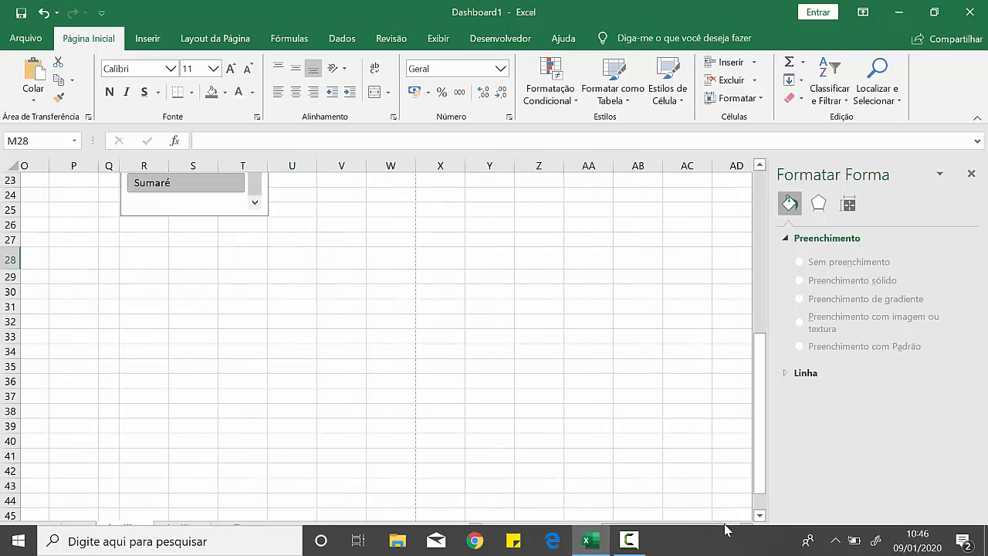
click(585, 530)
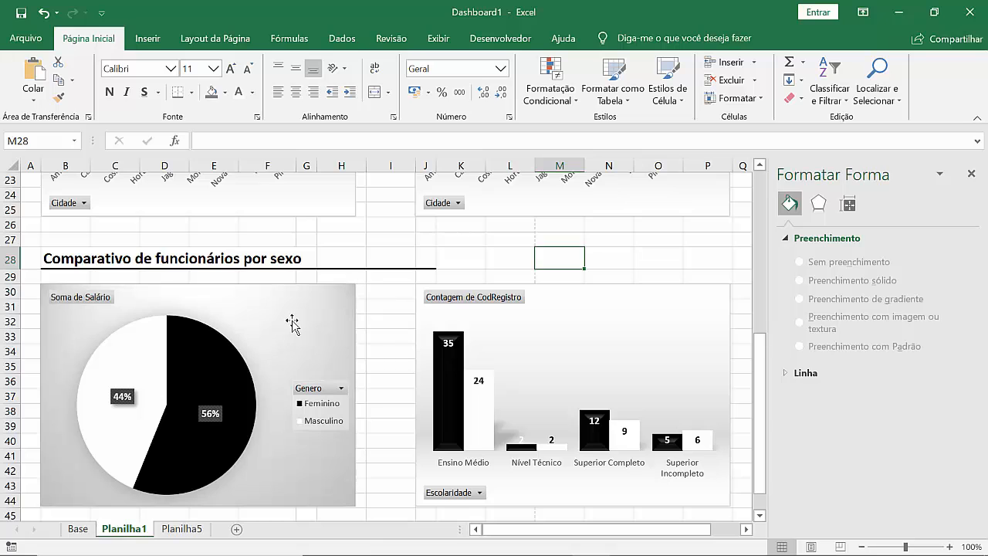
scroll(514, 353, down, 1)
scroll(514, 354, up, 1)
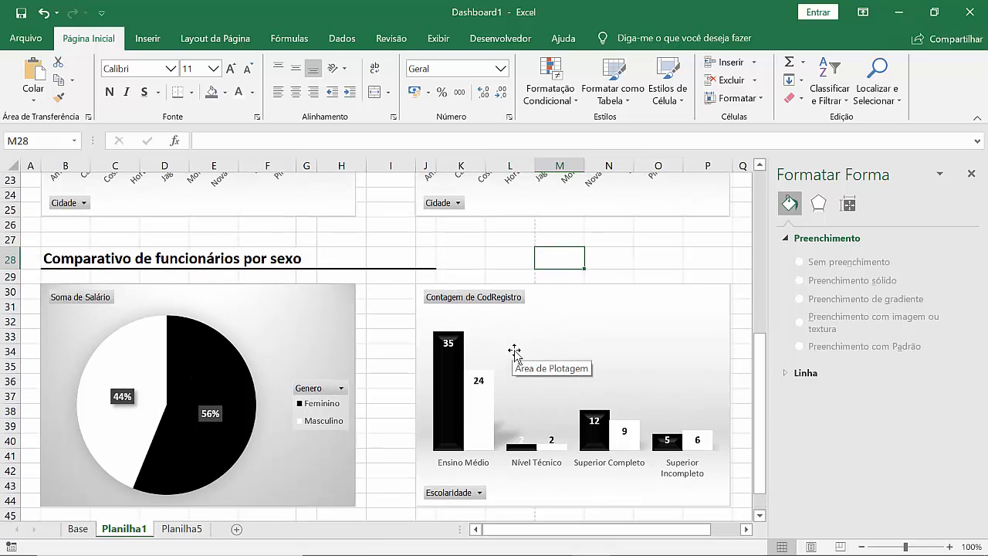
click(971, 174)
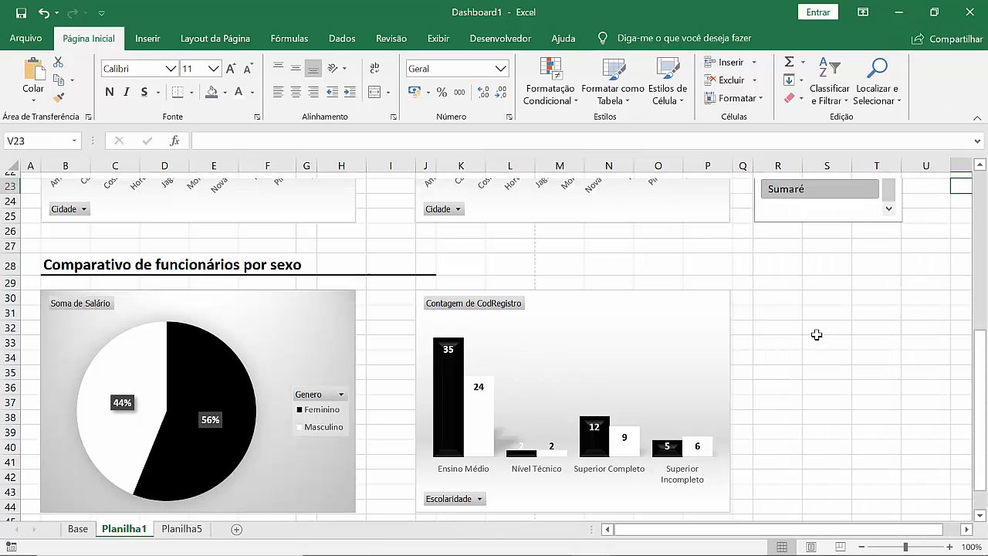
scroll(817, 335, up, 5)
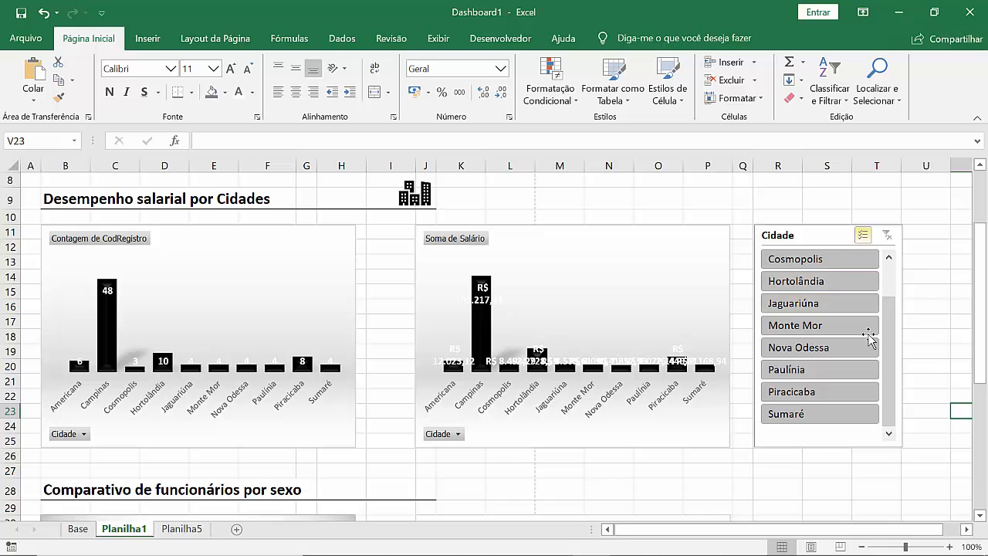
scroll(494, 390, down, 3)
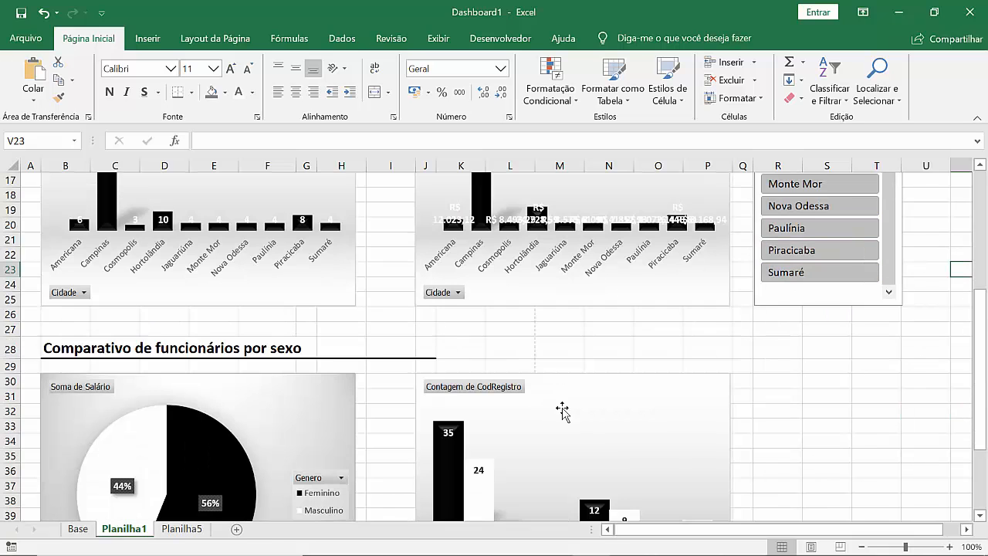
scroll(563, 412, down, 2)
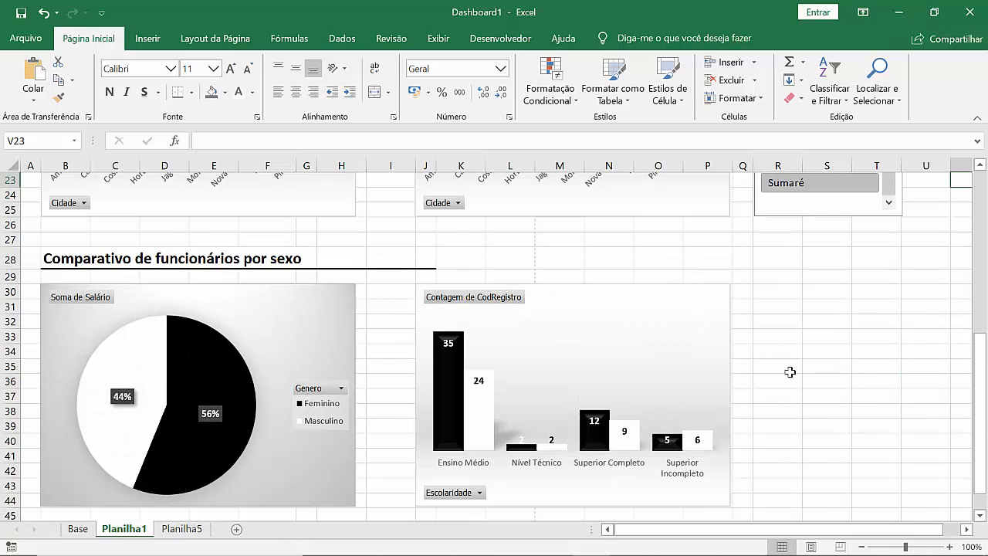
scroll(791, 373, down, 1)
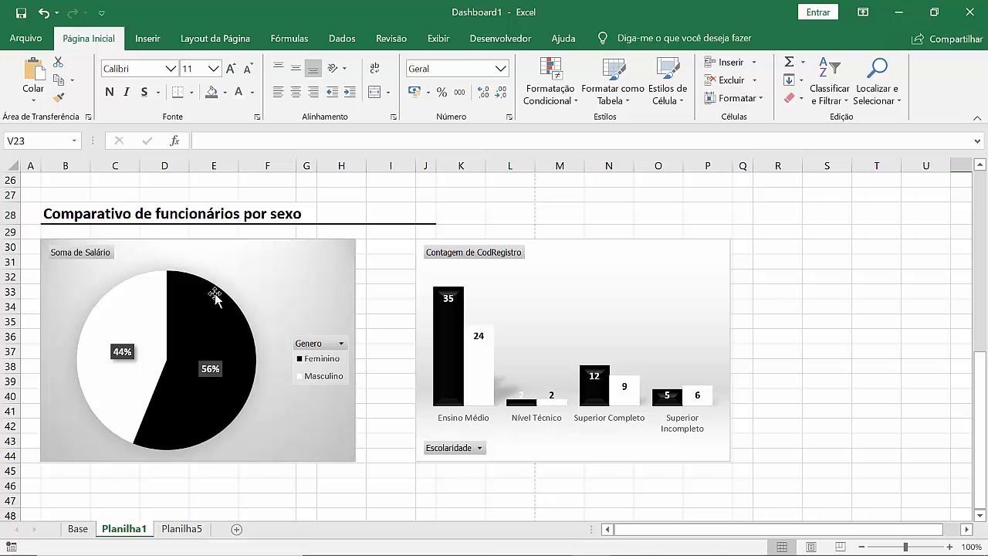
Step: Insert a Genero slicer for the schooling-by-gender pivot table on Planilha5 and place it beside that table
click(182, 529)
click(429, 395)
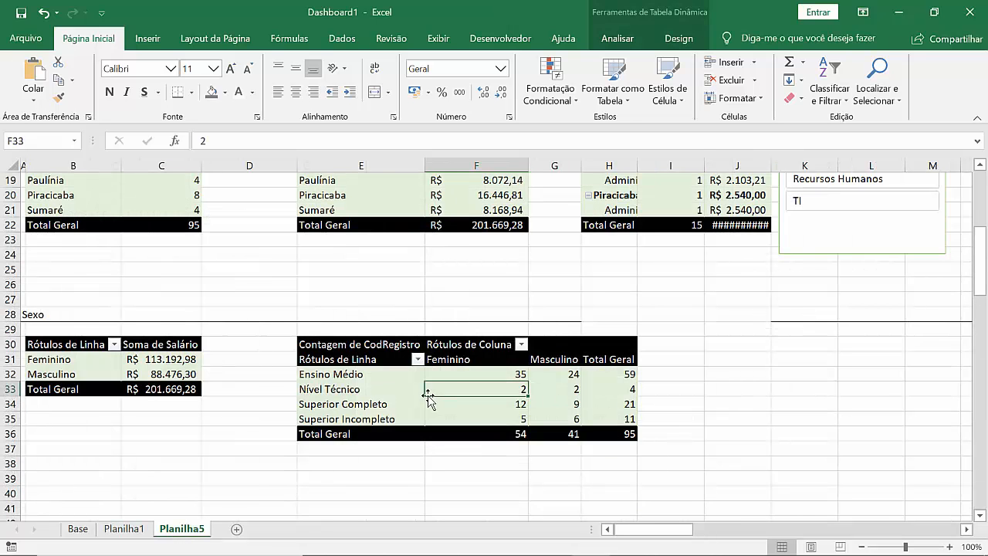
click(620, 42)
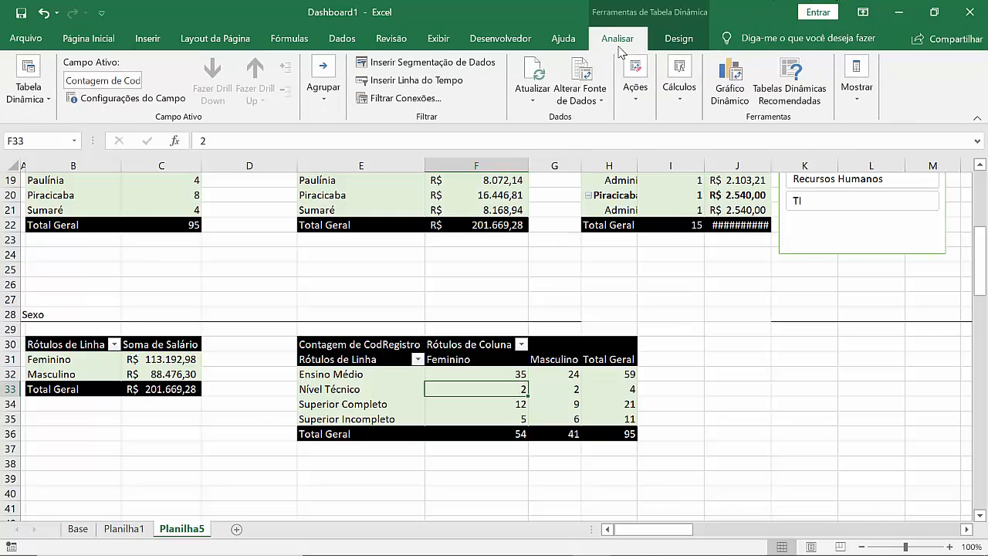
click(423, 65)
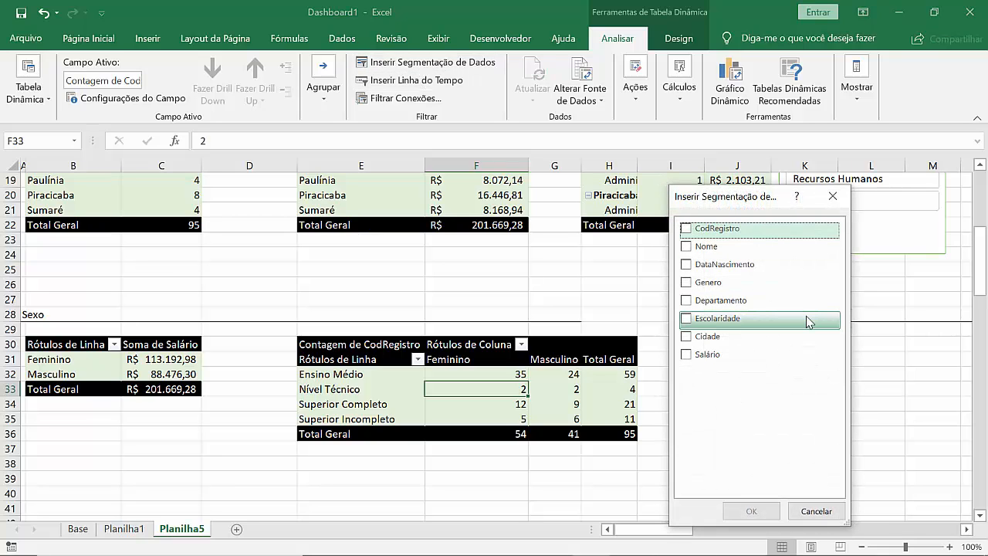
click(702, 284)
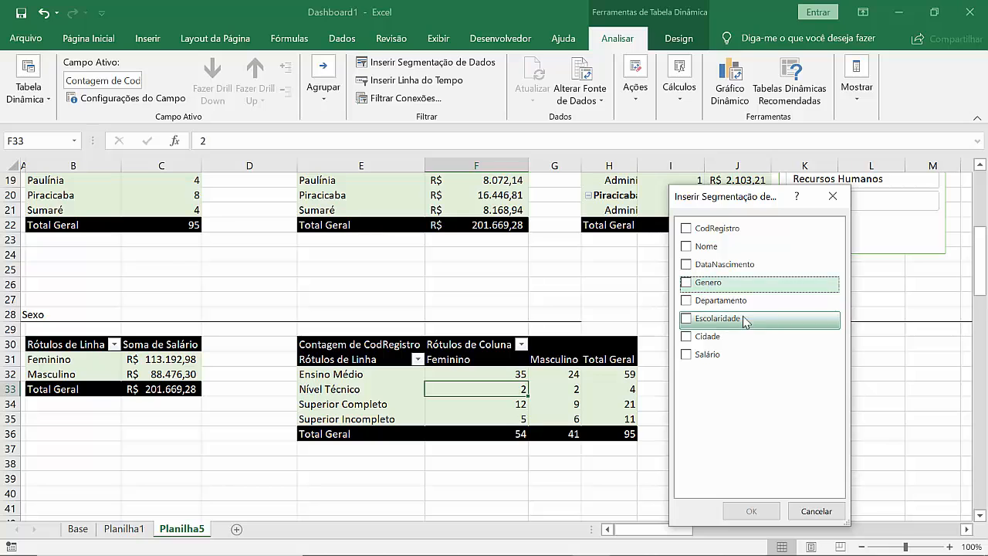
click(685, 283)
click(752, 512)
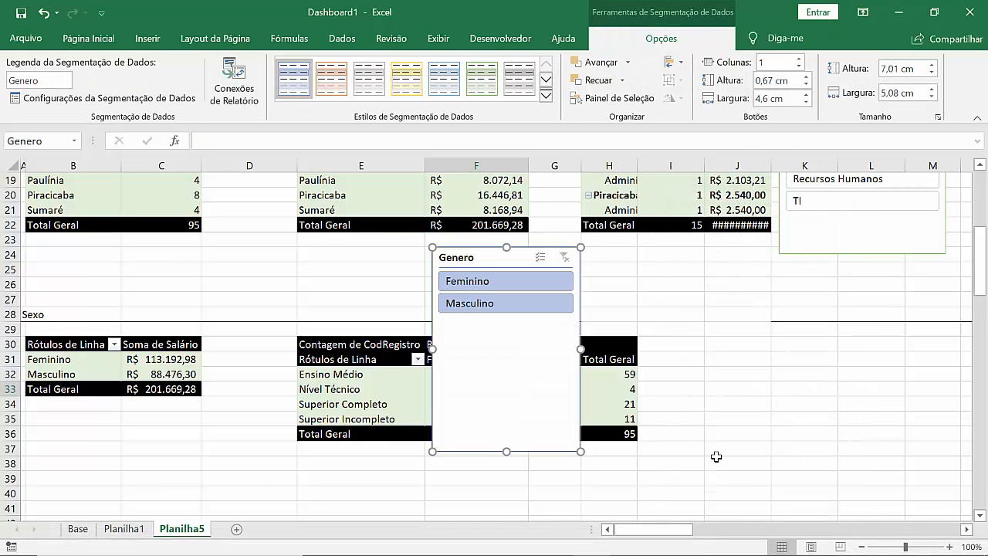
drag(471, 256, 738, 327)
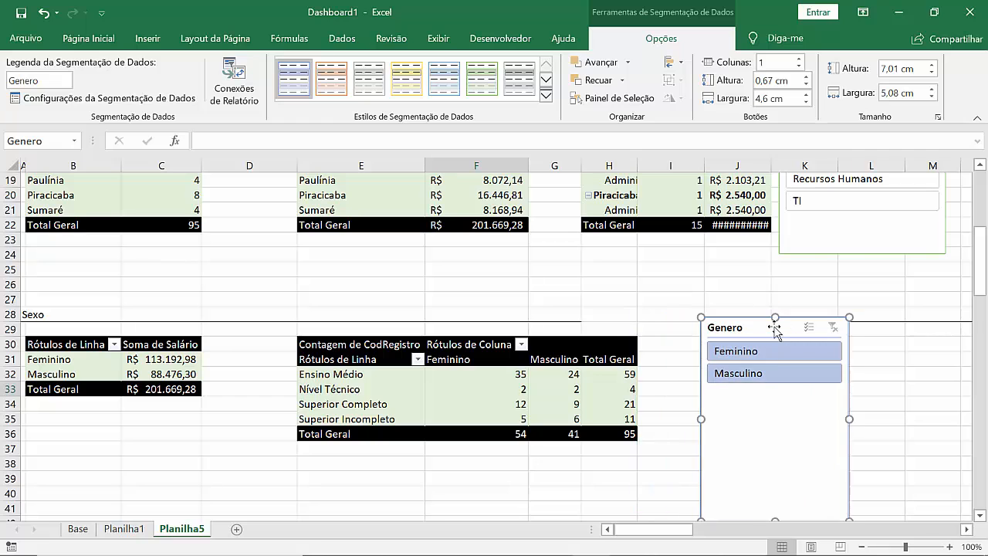
Step: Check the pivot table names in the options of the salary-by-gender and schooling-by-gender pivot tables
click(186, 374)
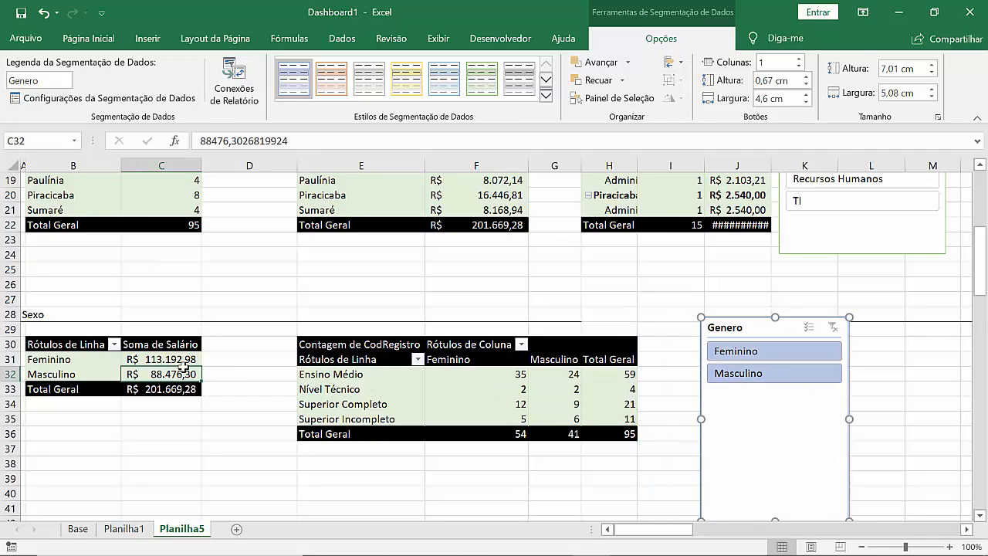
right_click(182, 359)
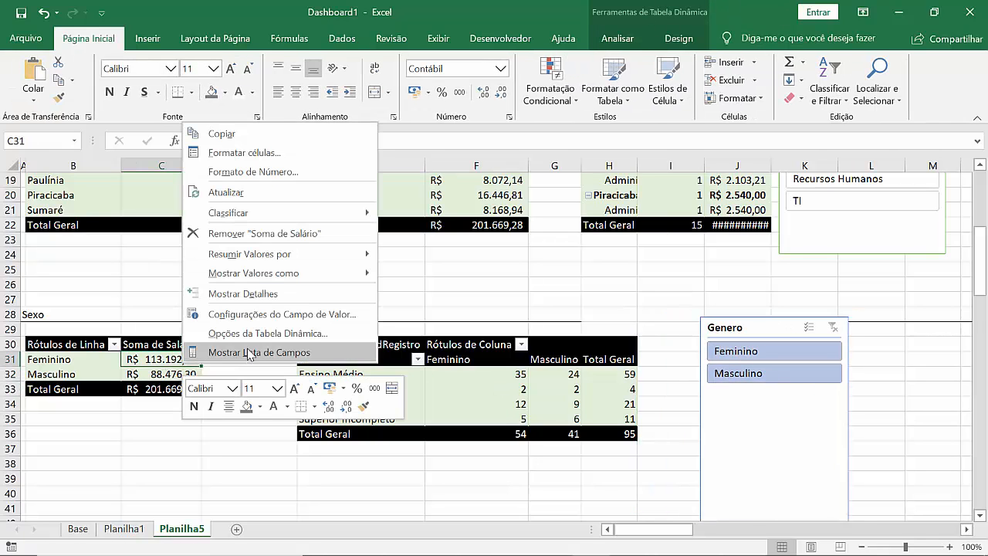
click(263, 338)
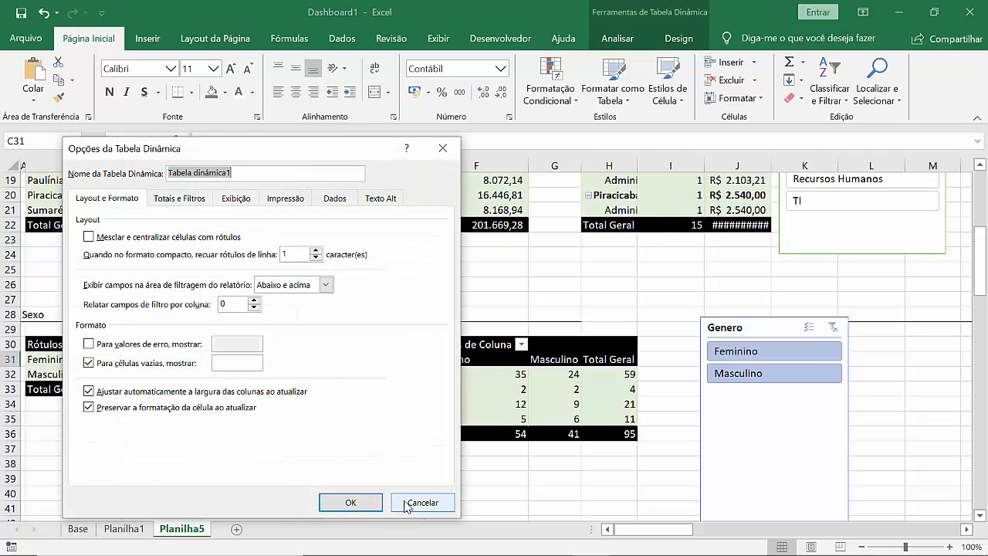
click(404, 501)
right_click(494, 390)
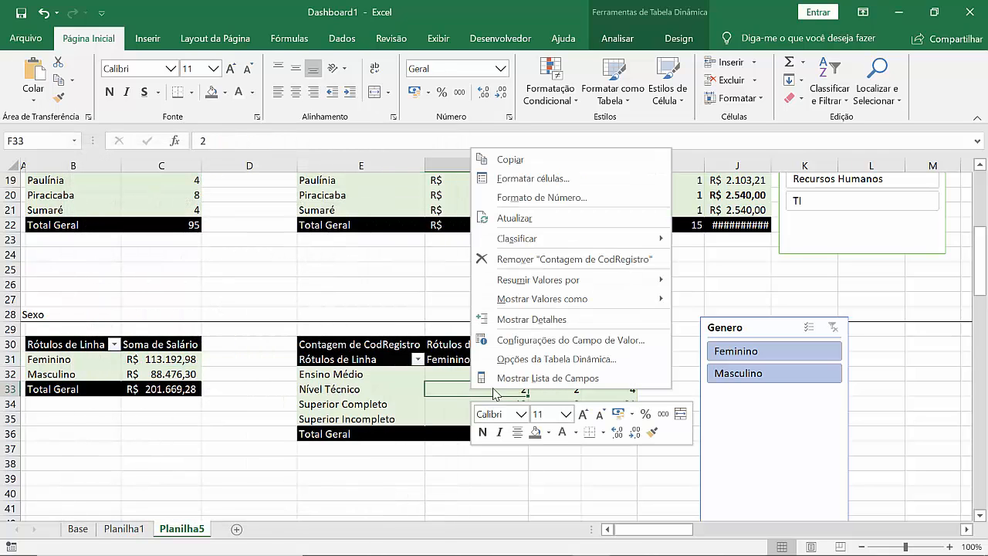
click(564, 359)
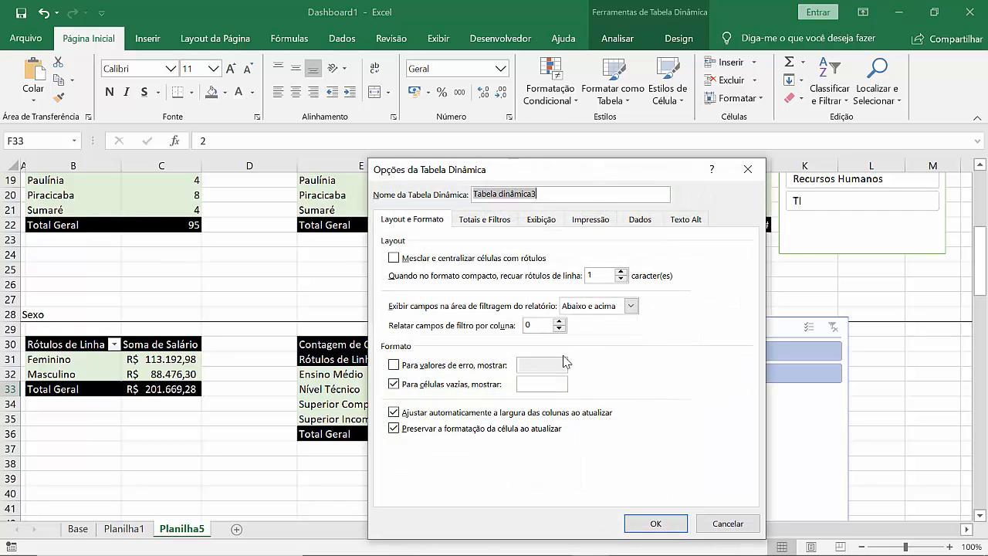
click(728, 524)
Step: Remove the Genero slicer from Planilha5 and select cell R30 on Planilha1 as its destination
click(747, 322)
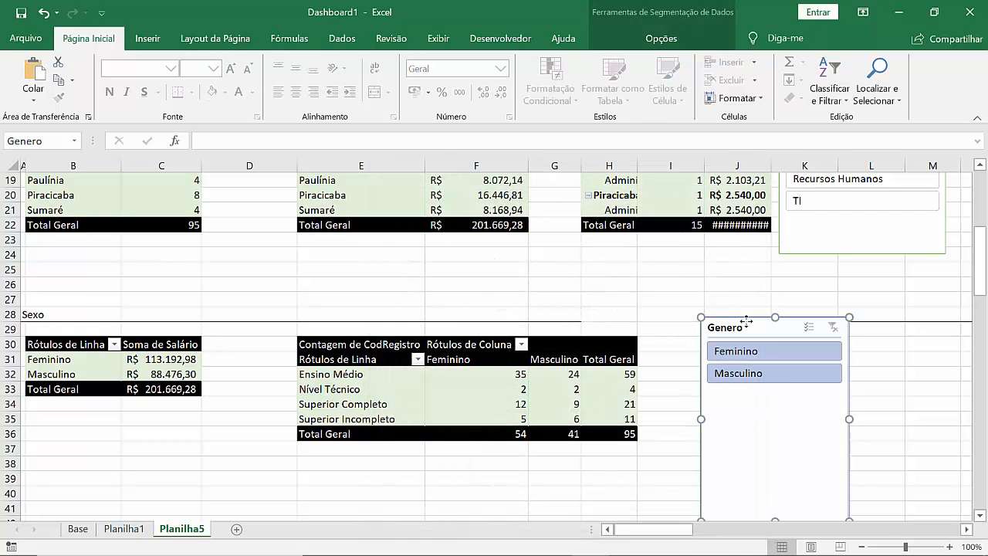
key(Delete)
click(123, 529)
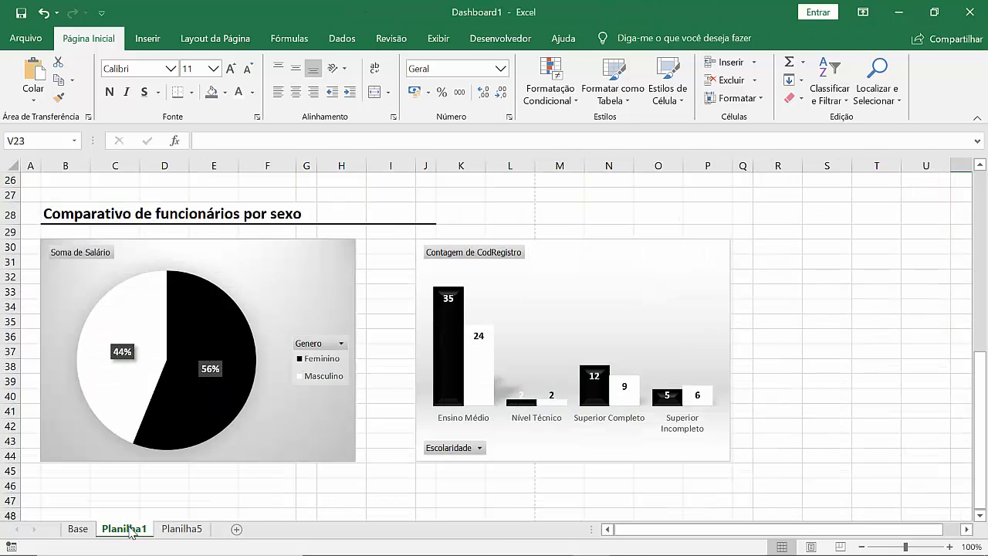
click(799, 244)
key(ctrl+c)
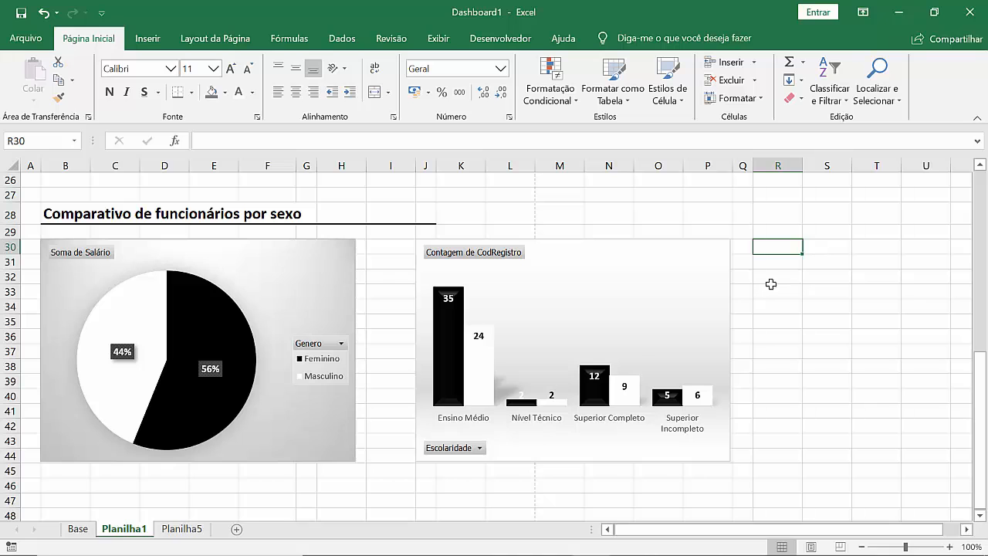
Step: Undo the Genero slicer's removal on Planilha5, and move it by cut and paste to cell R30 on Planilha1
click(182, 529)
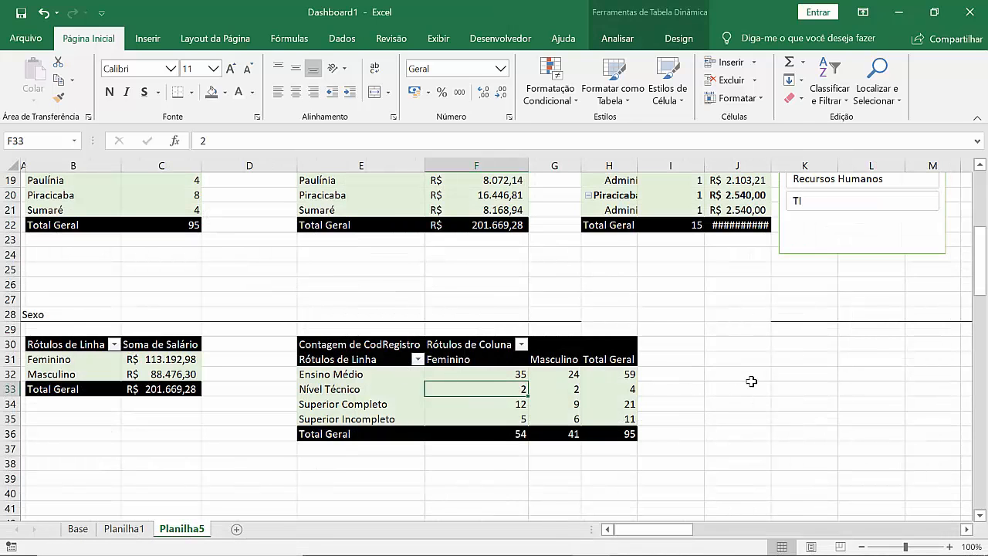
key(ctrl+z)
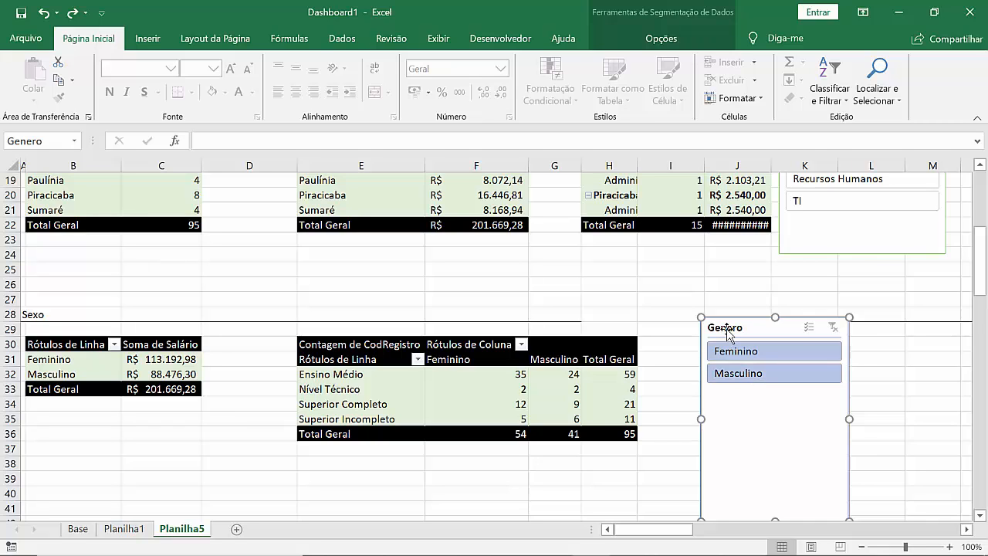
key(Delete)
click(124, 529)
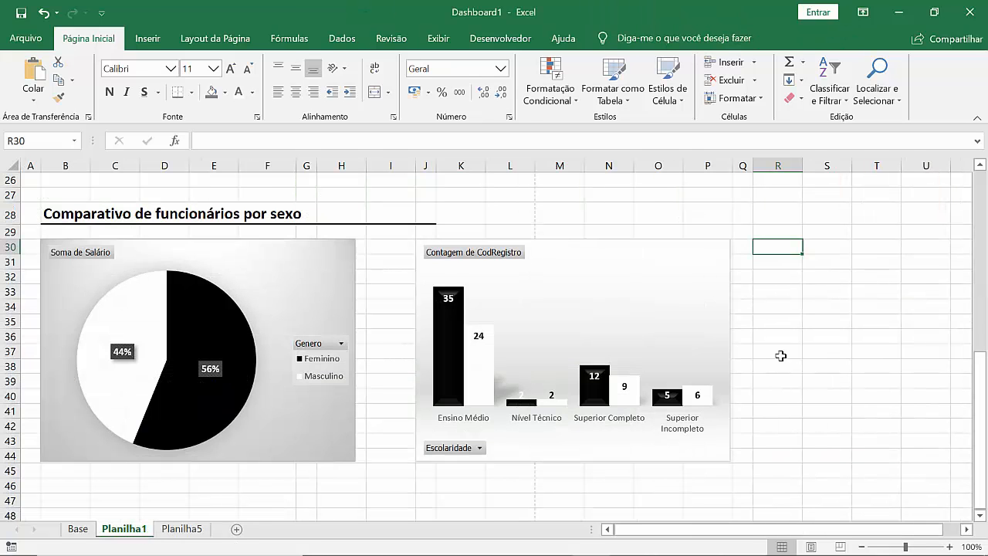
key(ctrl+v)
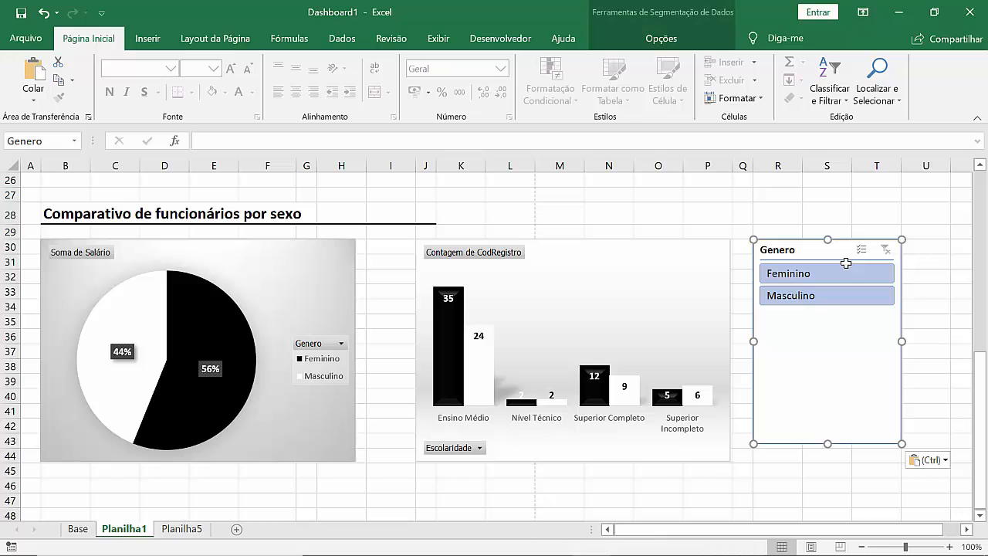
click(827, 467)
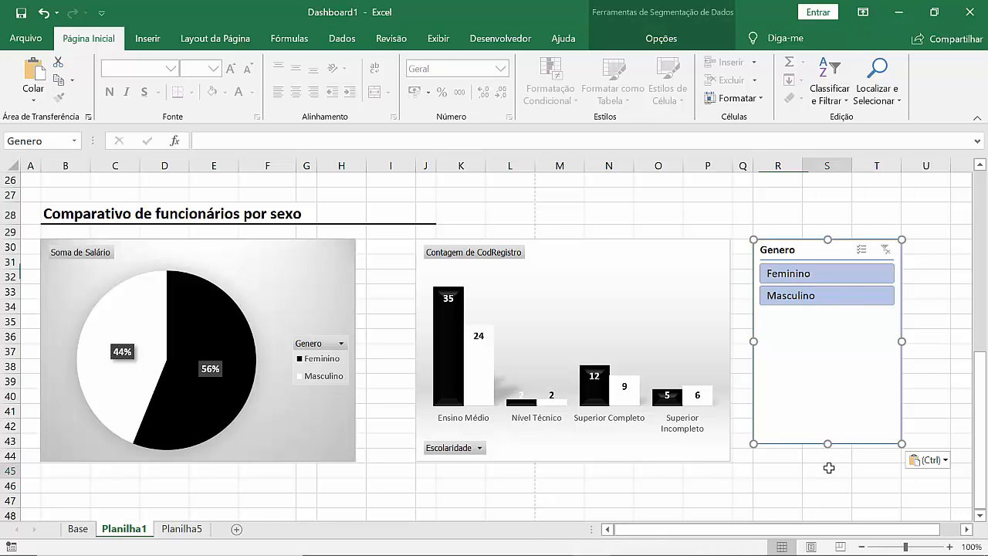
Step: Stretch the Genero slicer's lower edge to the end of row 44, level with the neighbouring charts, making it 7,59 cm tall
scroll(878, 405, up, 2)
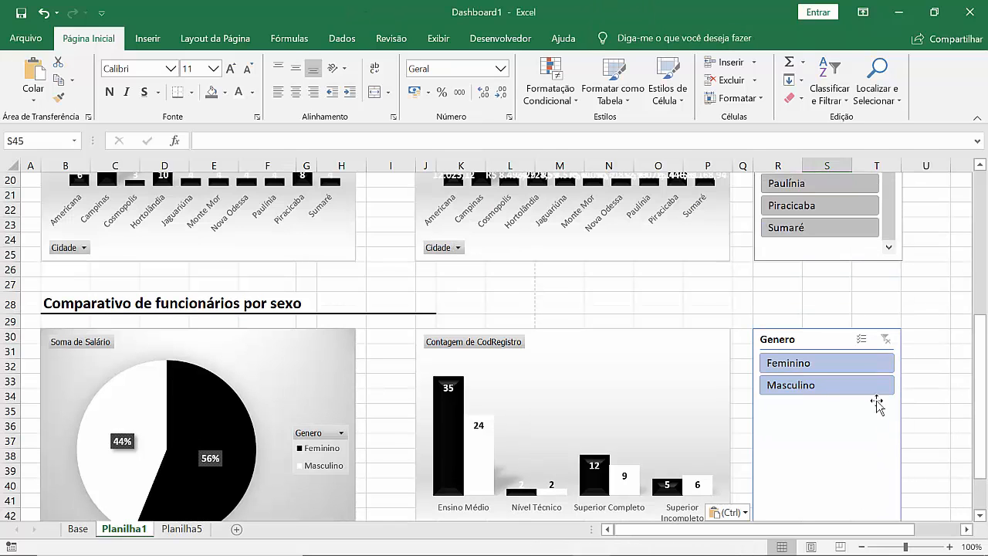
scroll(878, 405, down, 3)
click(814, 386)
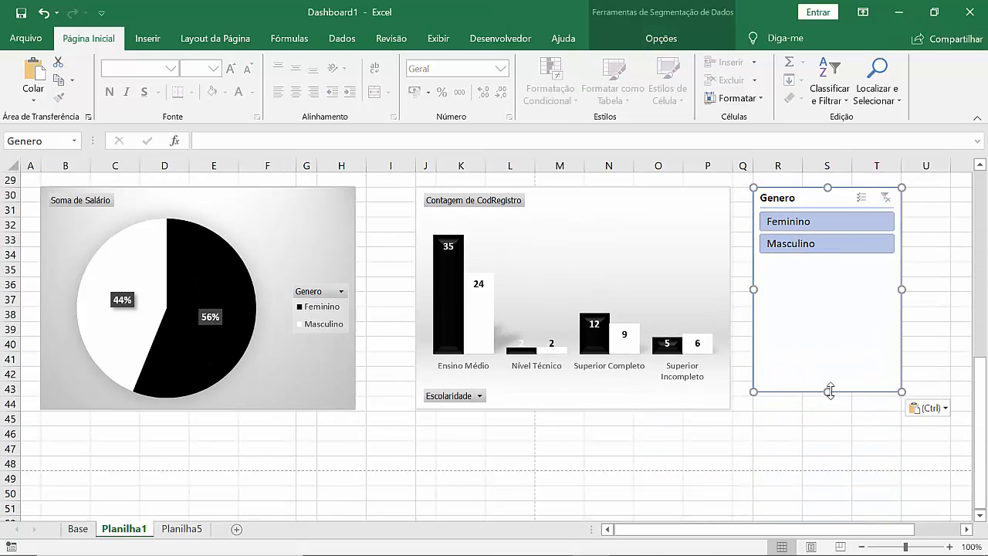
drag(830, 392, 834, 407)
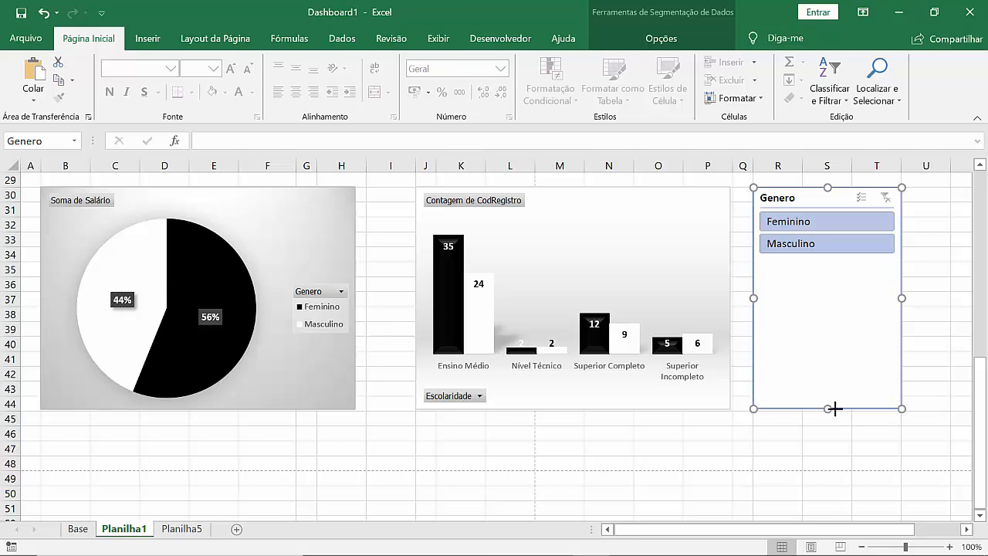
Step: Apply the grey slicer style to the Genero slicer to match the Cidade slicer above it
click(670, 45)
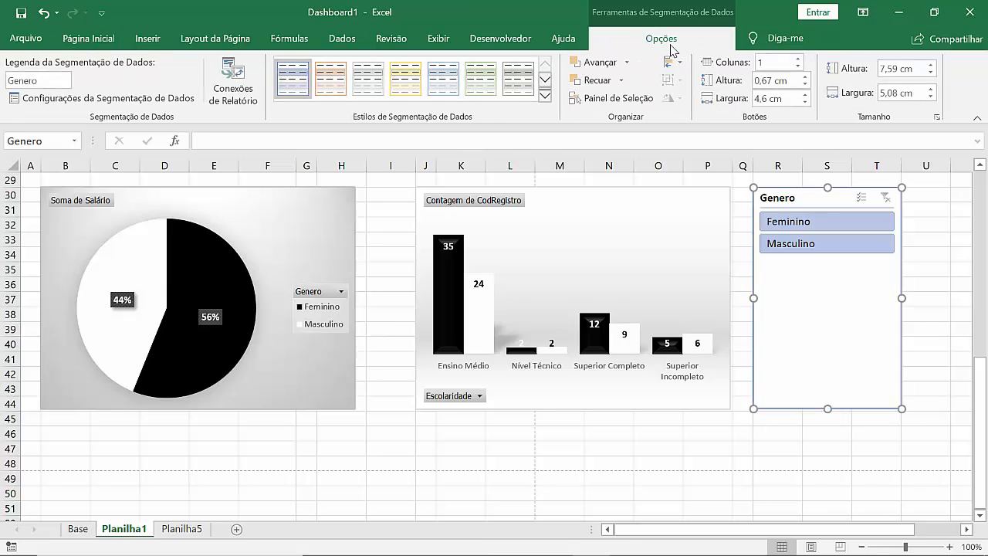
click(518, 85)
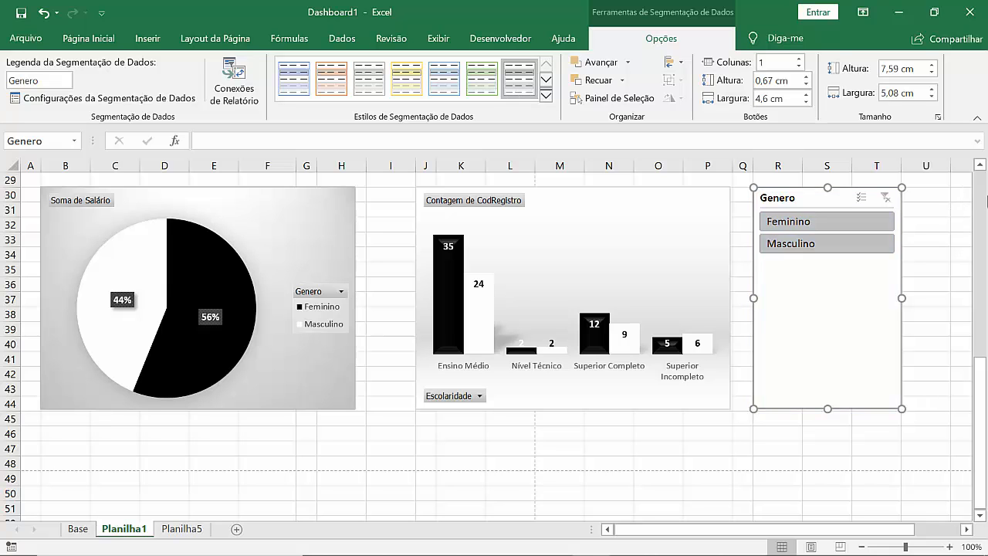
scroll(980, 172, up, 2)
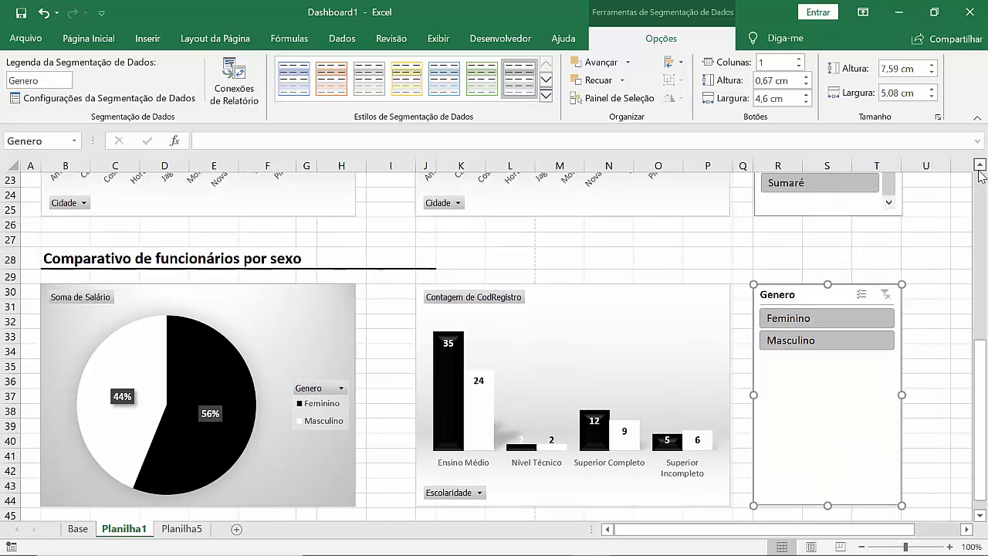
scroll(981, 175, up, 2)
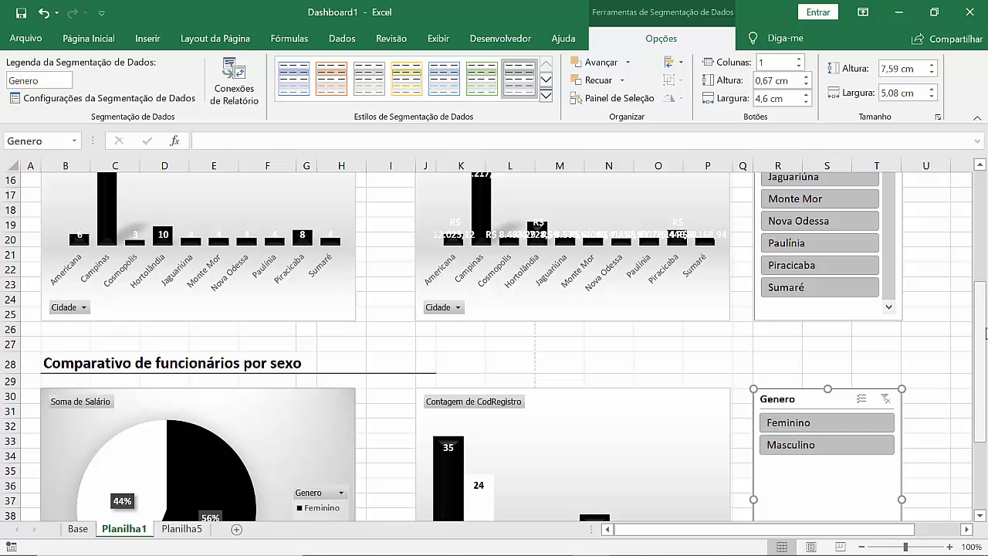
drag(985, 332, 985, 398)
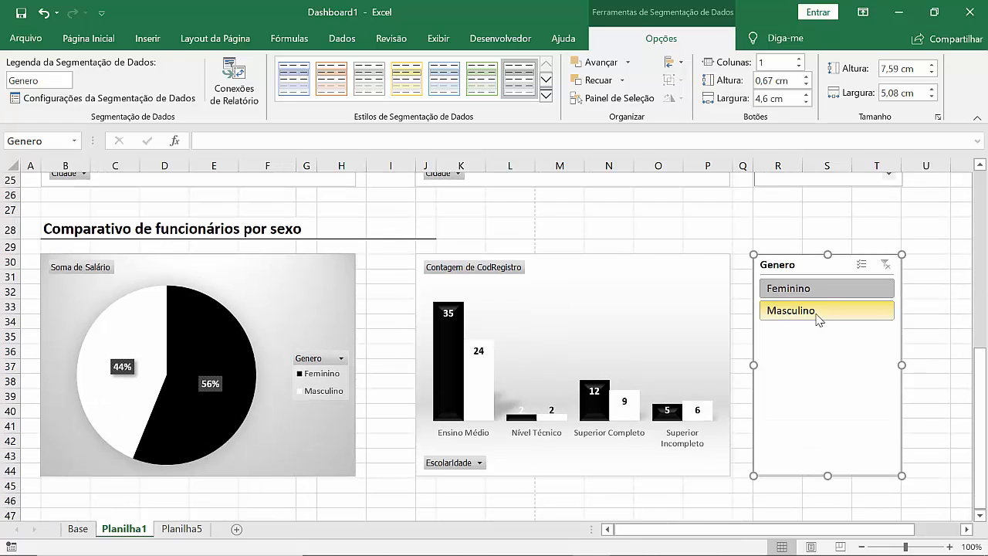
Step: Filter by Feminino in the Genero slicer and turn on its multiple selection
click(818, 318)
click(799, 299)
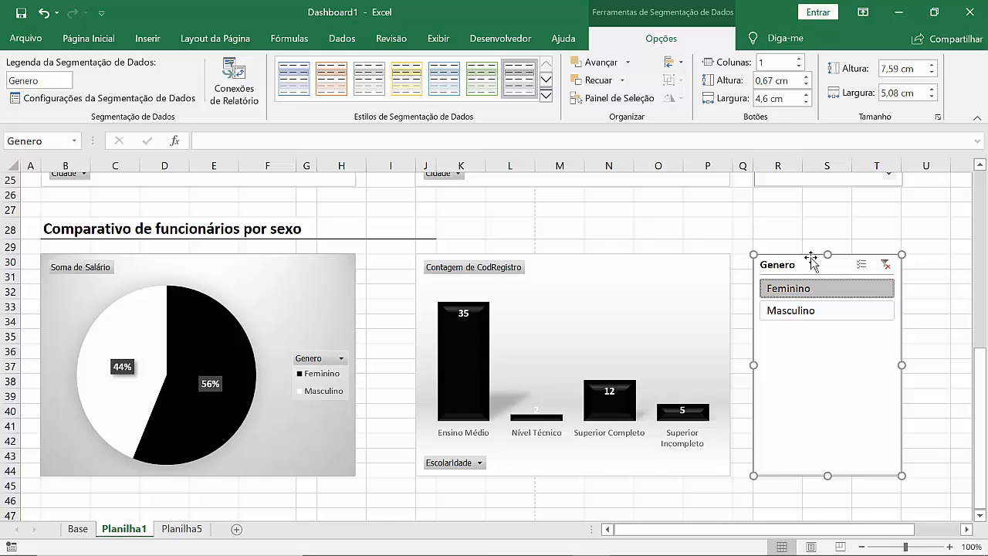
right_click(813, 262)
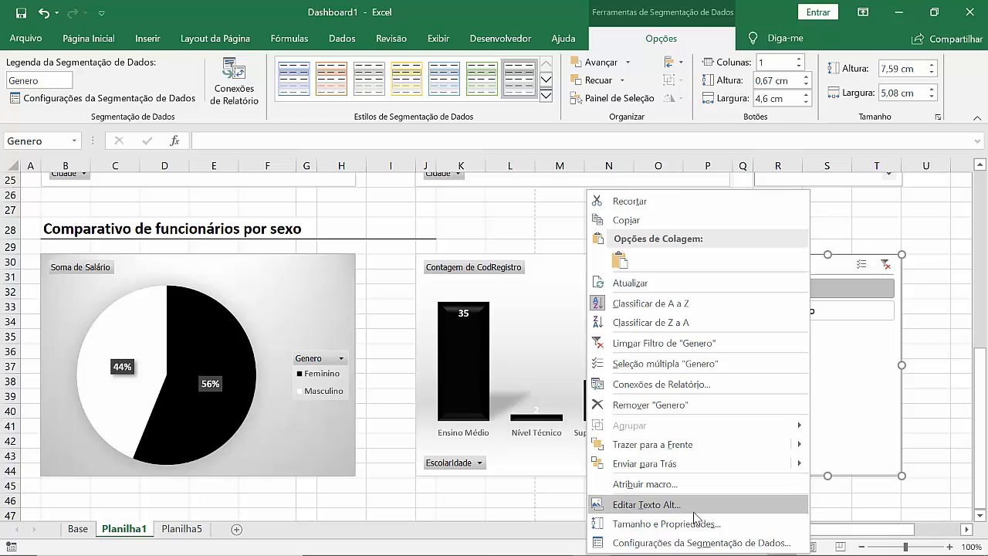
click(697, 369)
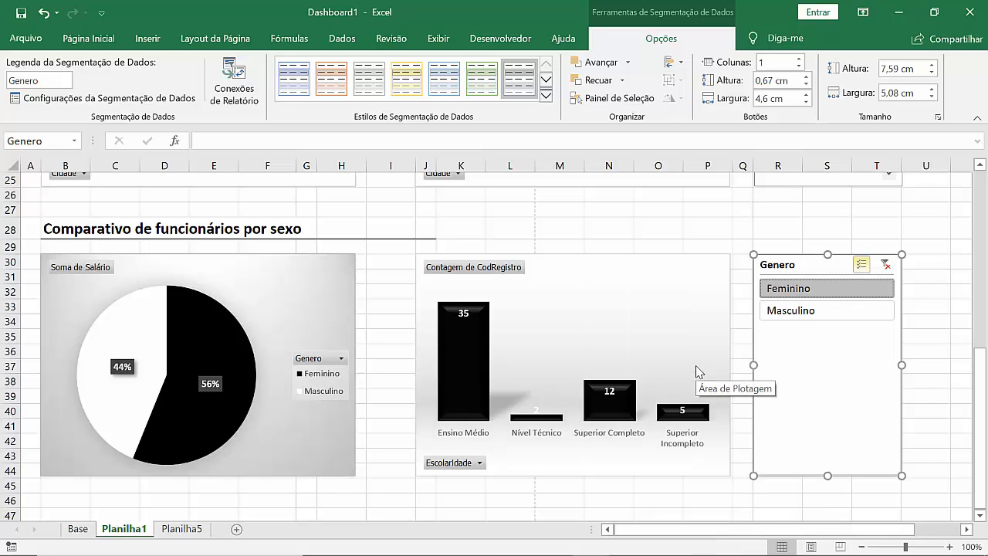
Step: Connect the Genero slicer to Tabela dinâmica1 through its report connections so it also filters the salary pie chart
right_click(832, 263)
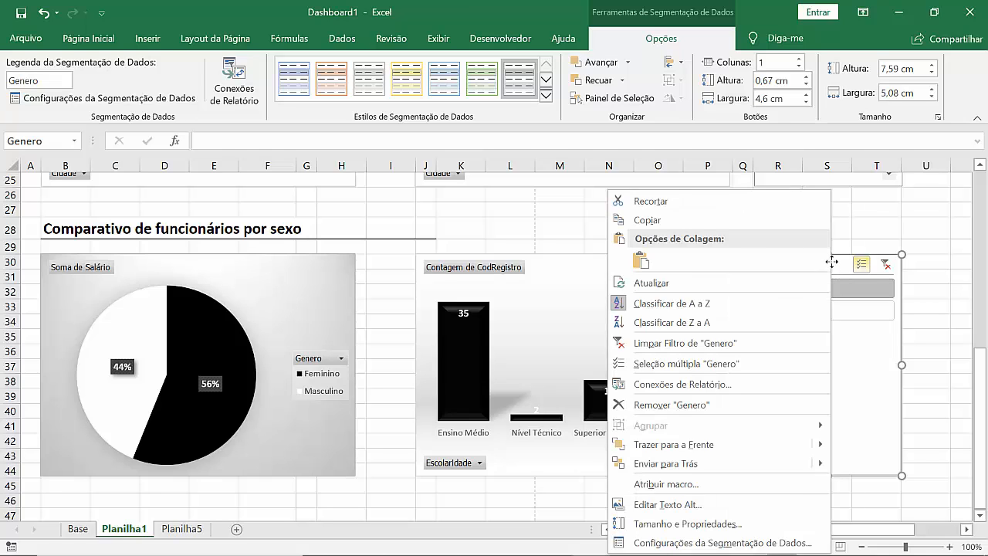
click(709, 384)
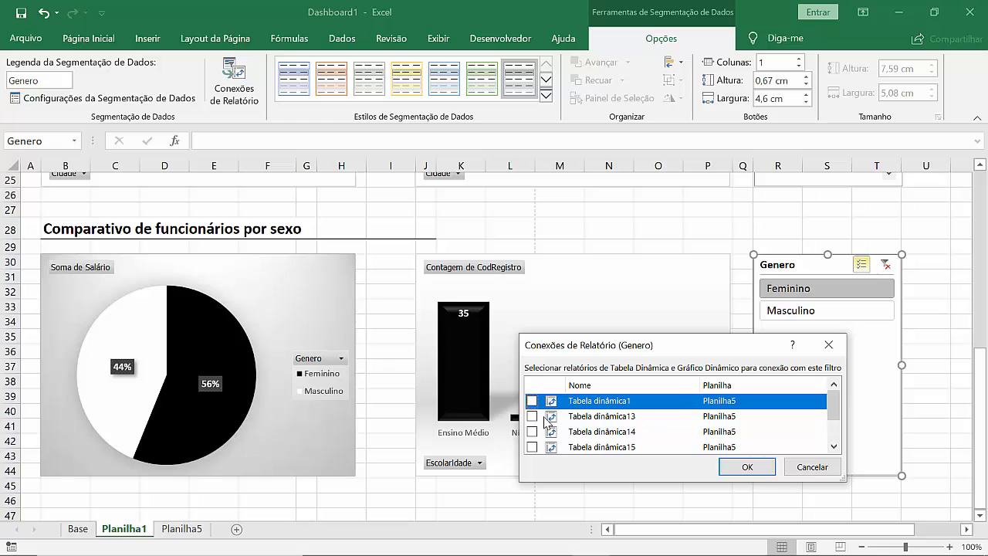
click(532, 400)
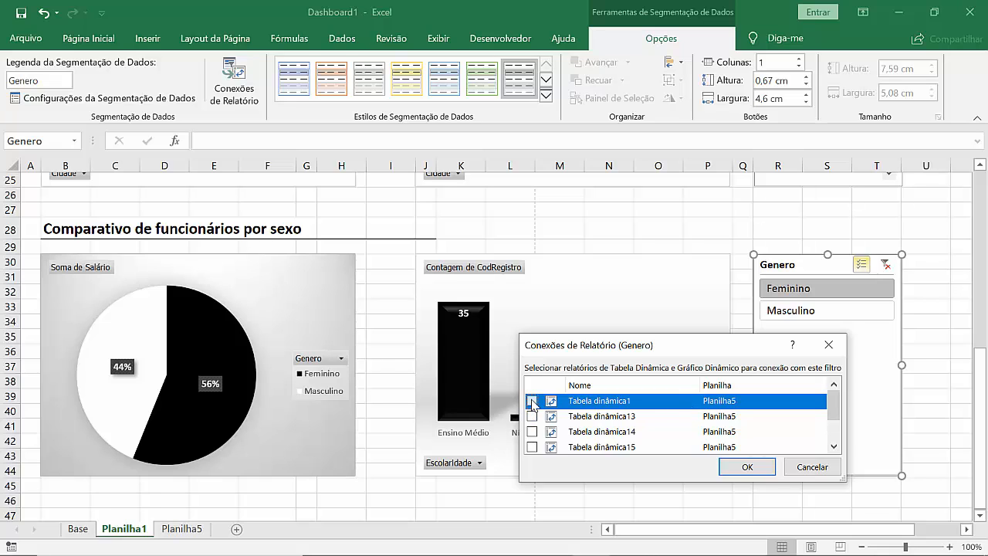
click(753, 470)
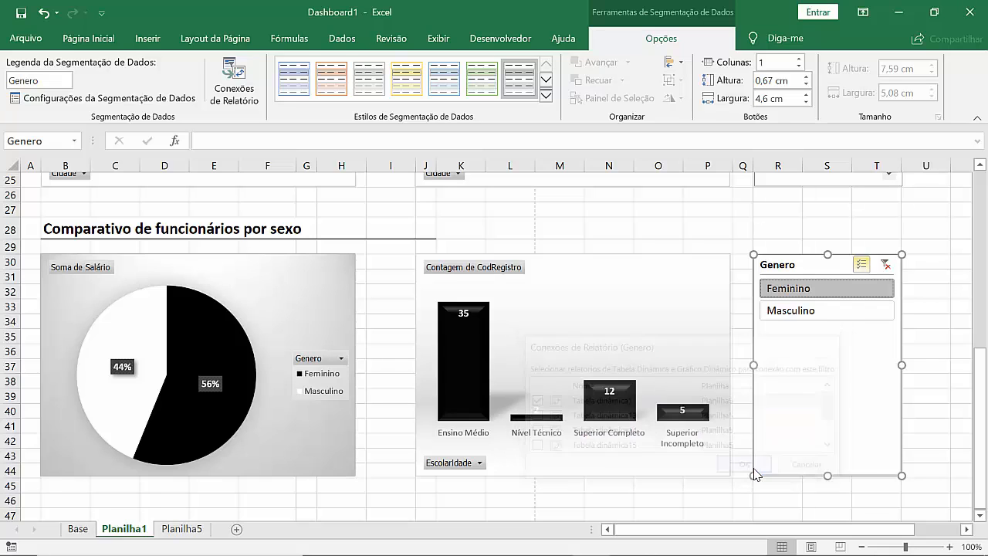
Step: Test the Genero slicer on both charts by toggling Masculino and Feminino, ending with only Feminino selected
click(793, 311)
click(815, 288)
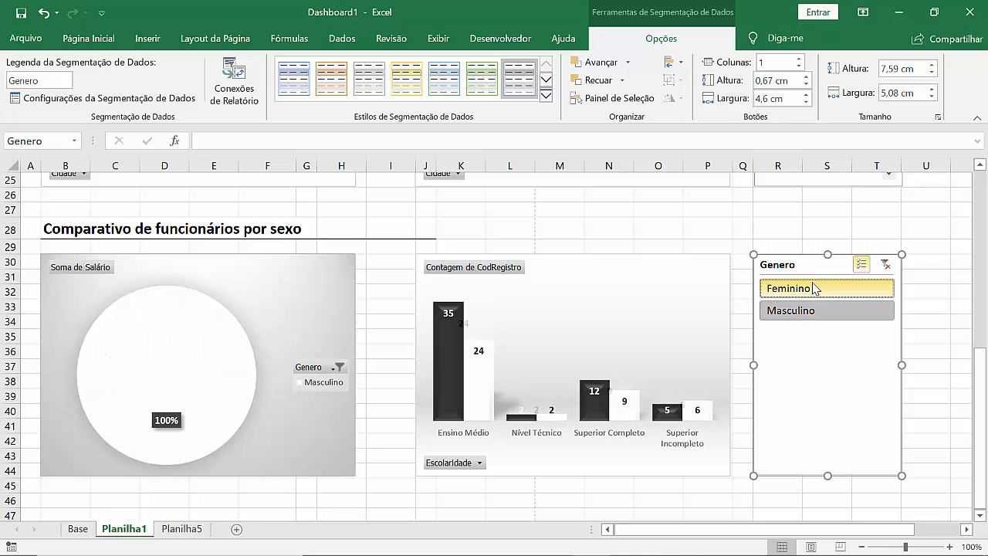
click(814, 289)
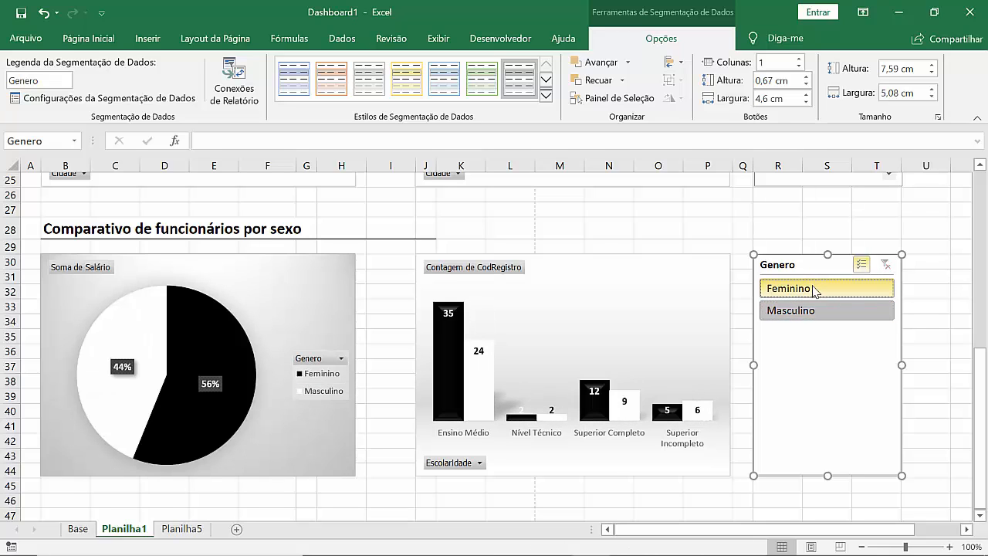
click(820, 310)
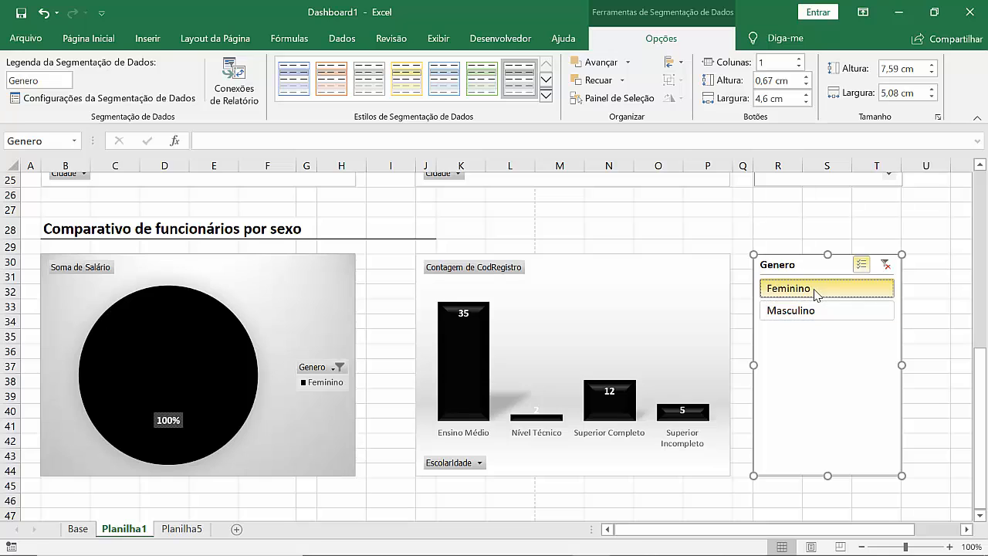
click(772, 316)
click(772, 317)
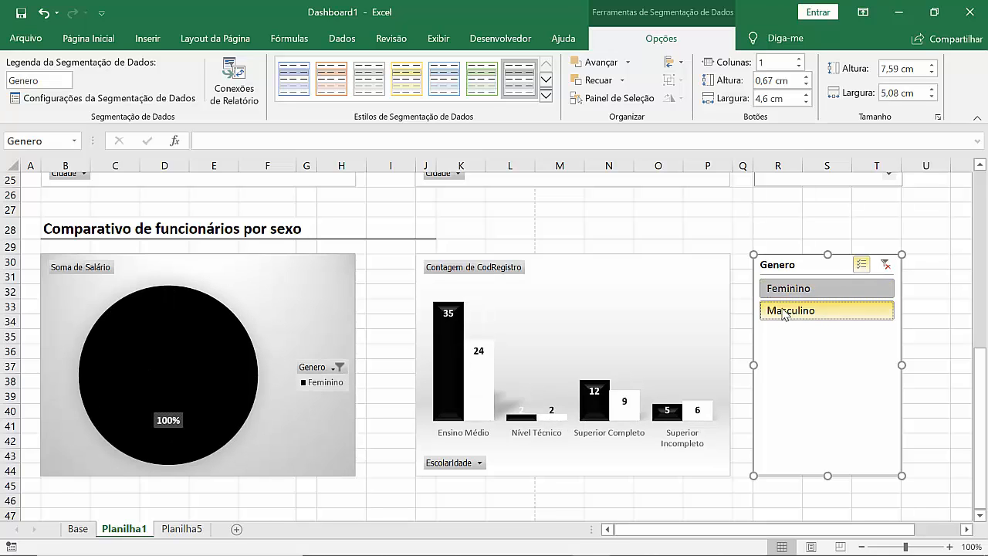
Step: Exclude Cosmopolis and Nova Odessa from the city charts with the Cidade slicer
click(626, 232)
scroll(627, 235, up, 5)
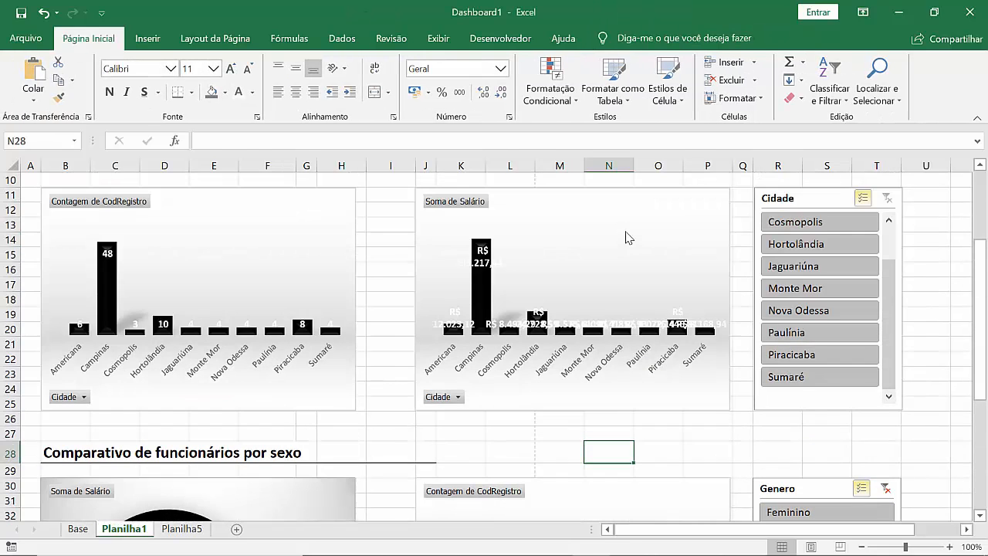
scroll(627, 235, up, 3)
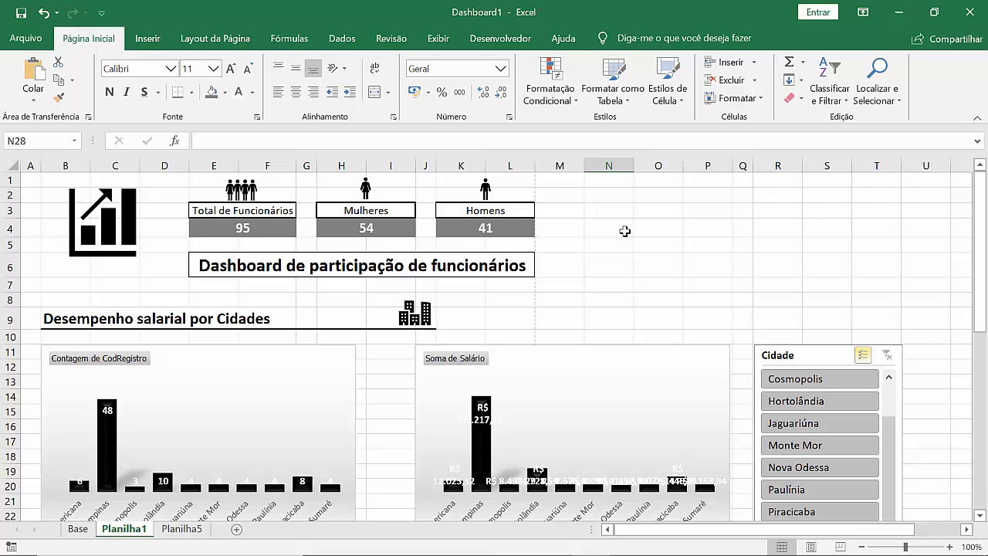
scroll(627, 239, down, 3)
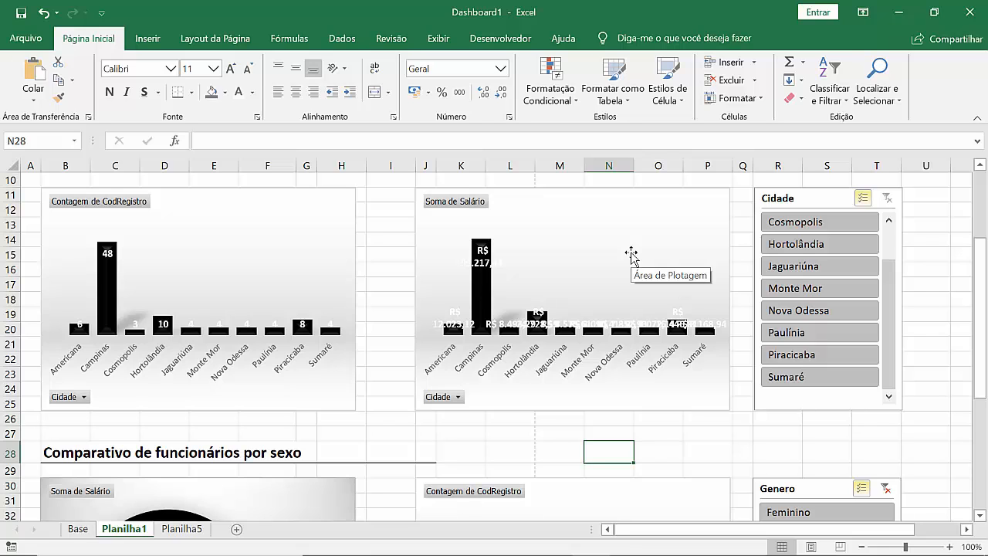
click(782, 268)
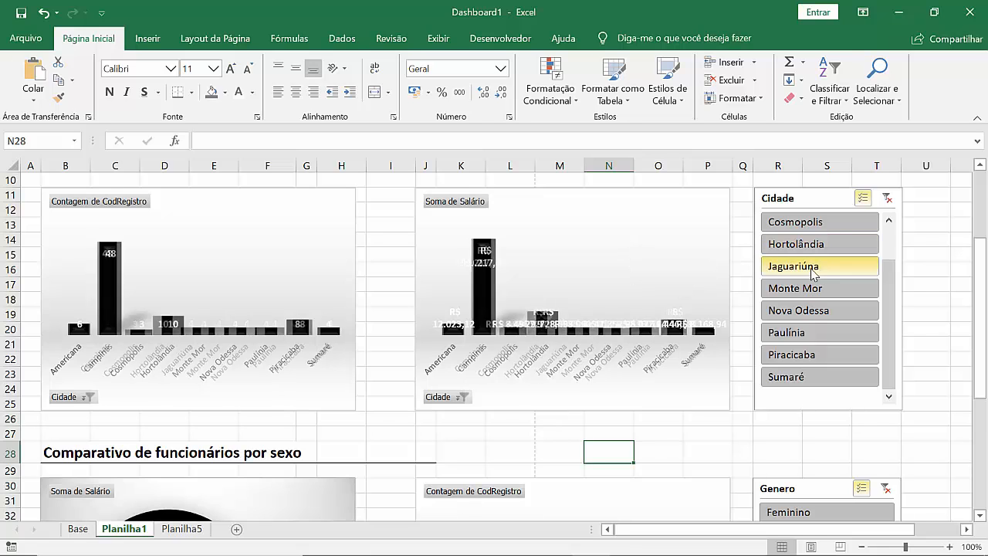
click(814, 311)
click(818, 266)
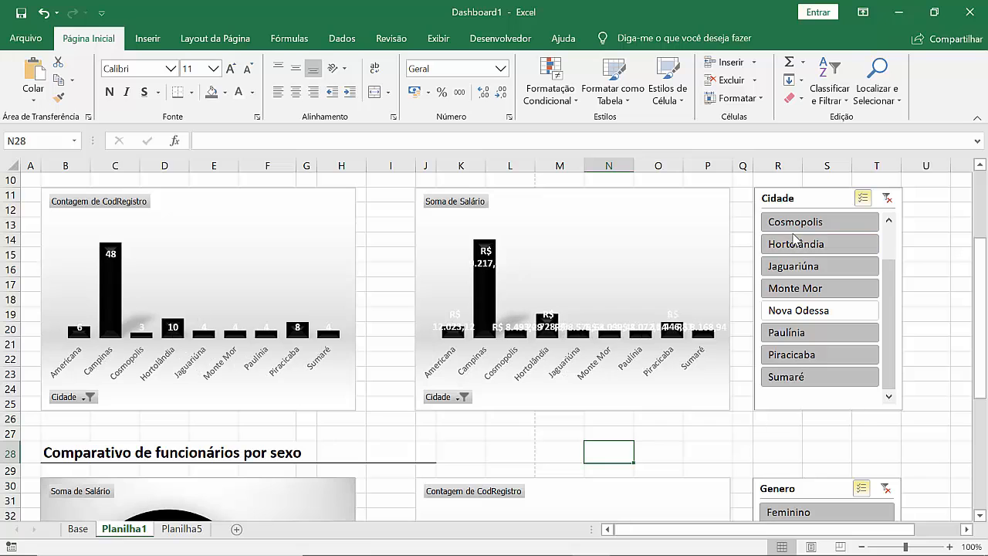
Step: Check the Genero slicer once more by adding Masculino and returning to Feminino only
scroll(811, 348, down, 1)
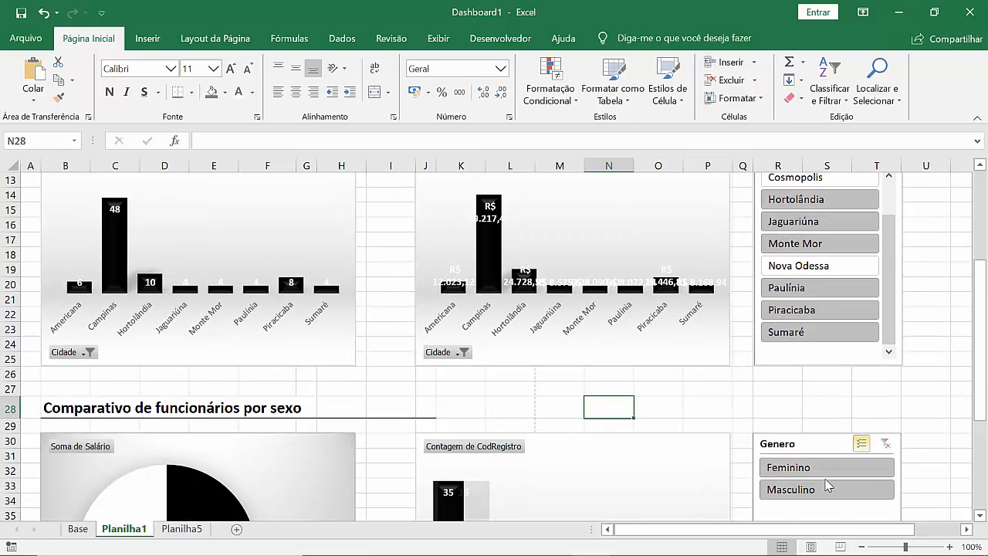
click(801, 469)
scroll(622, 386, down, 3)
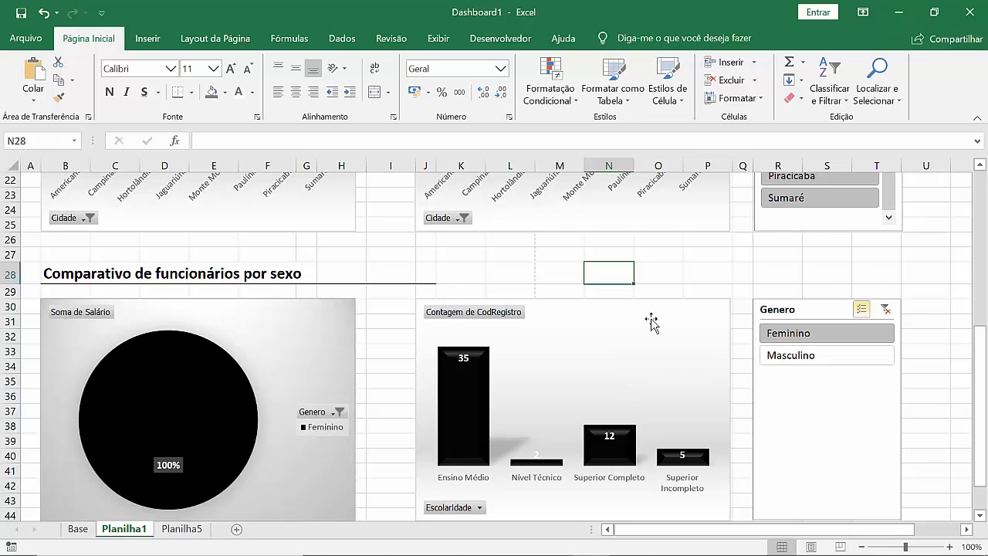
Step: Hide the headings, the gridlines and the formula bar on the Planilha1 dashboard
scroll(651, 319, up, 7)
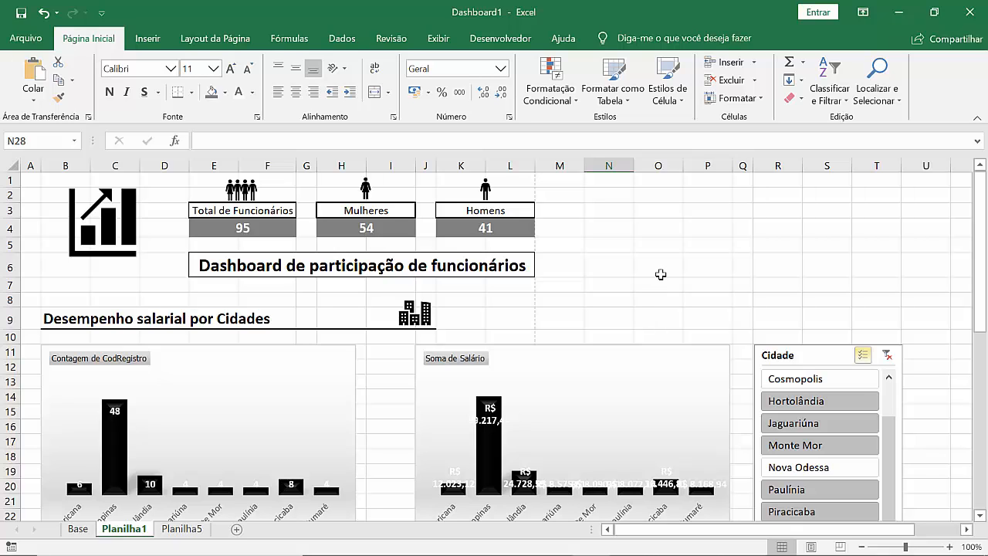
click(439, 42)
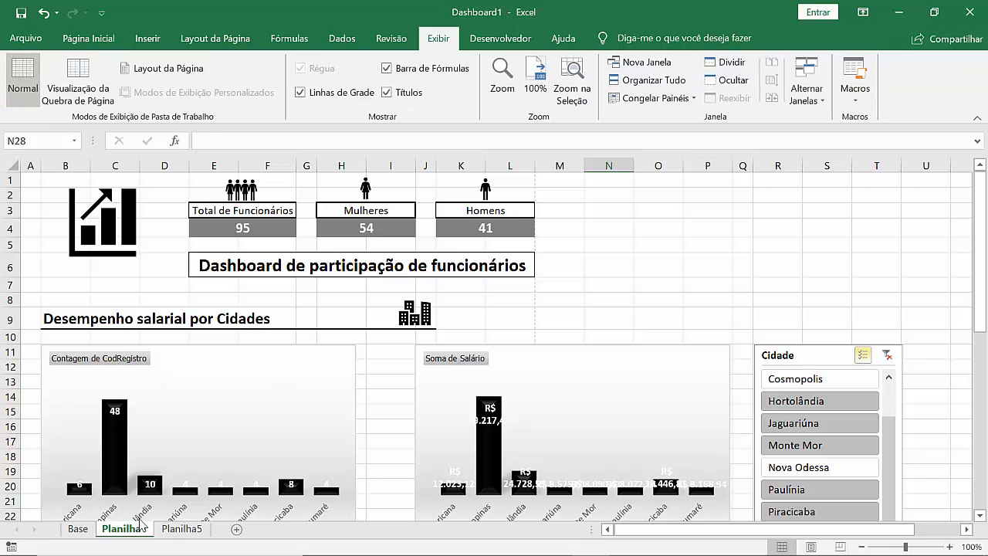
click(399, 96)
click(340, 94)
click(423, 68)
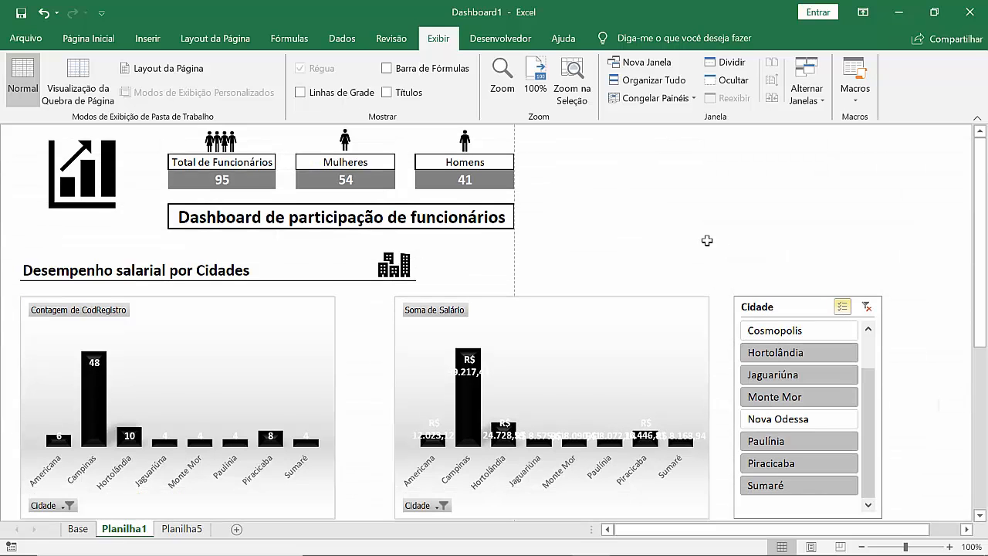
Step: Show the formula bar, headings and gridlines and hide each again, and review the whole dashboard
click(413, 71)
click(414, 76)
click(403, 93)
click(403, 93)
click(300, 92)
click(300, 92)
scroll(668, 220, down, 10)
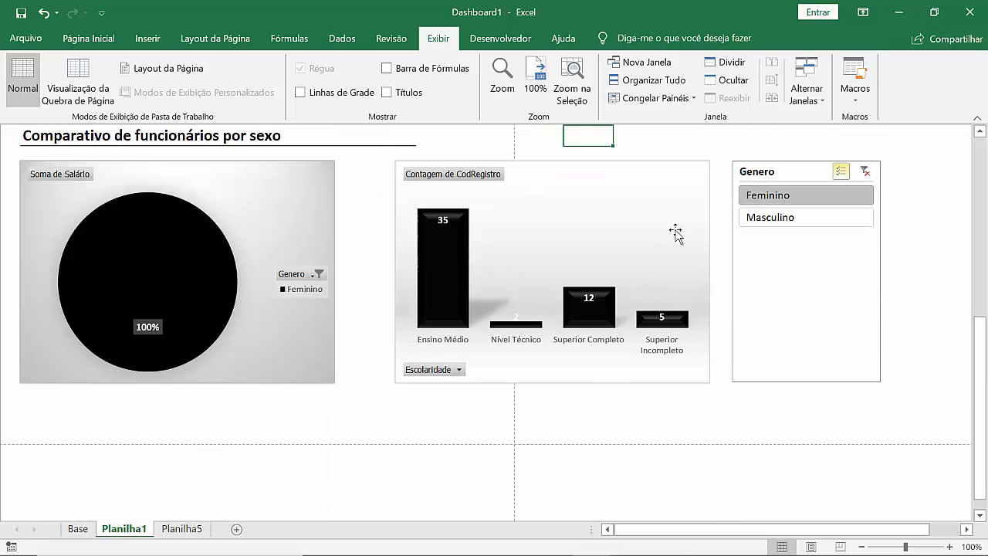
scroll(676, 233, up, 10)
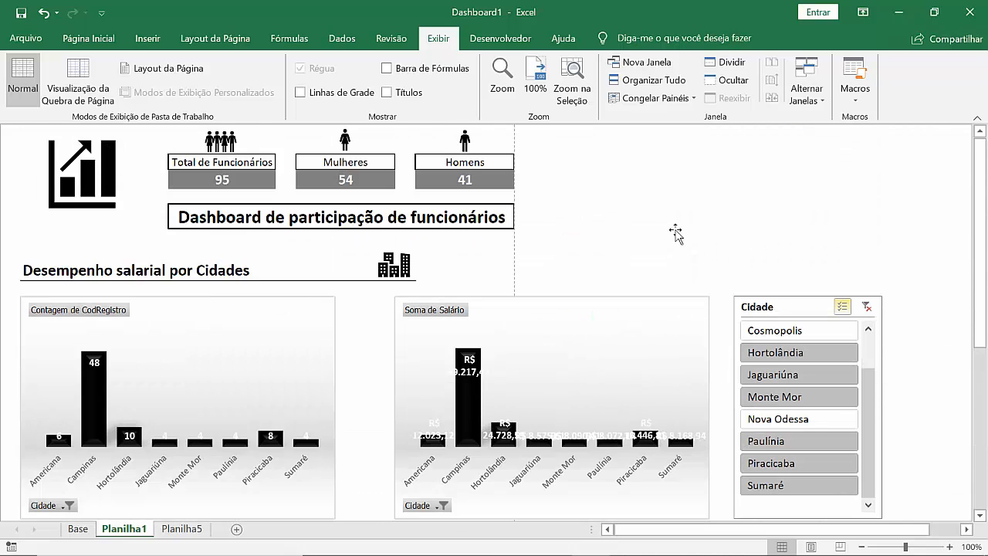